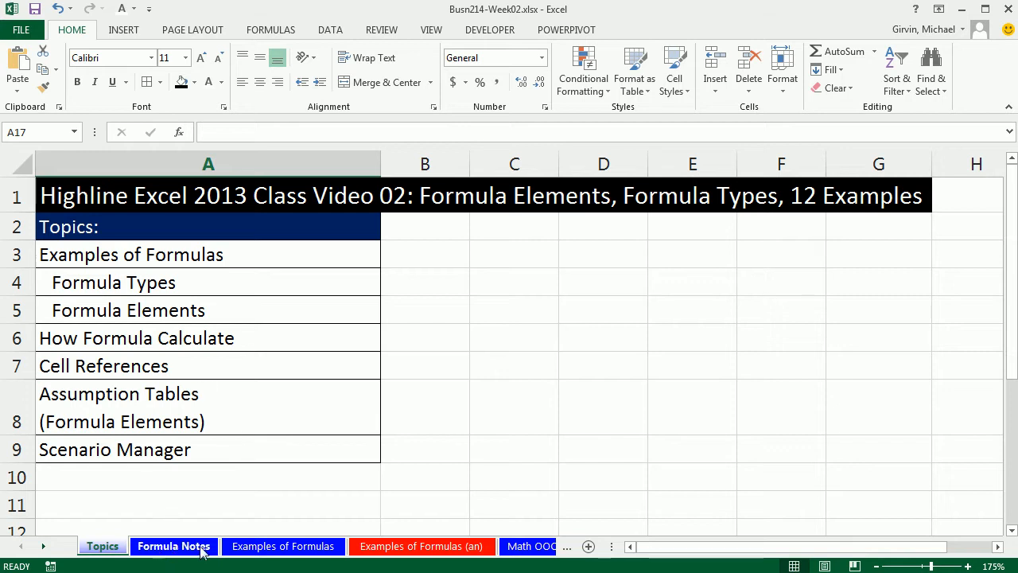
- Open the Formula Notes sheet and page through its print preview
left_click(159, 549)
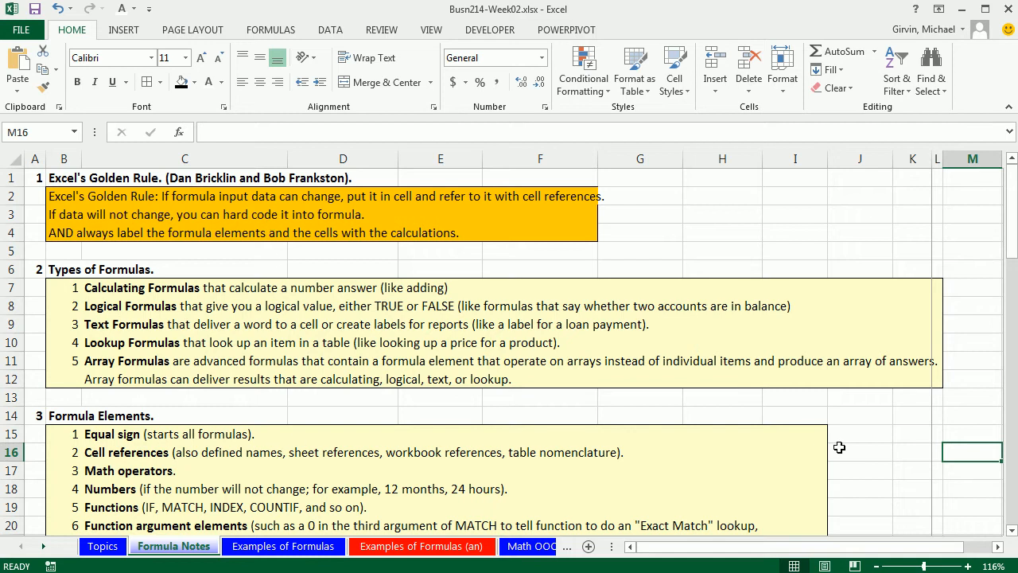
key("ctrl+p")
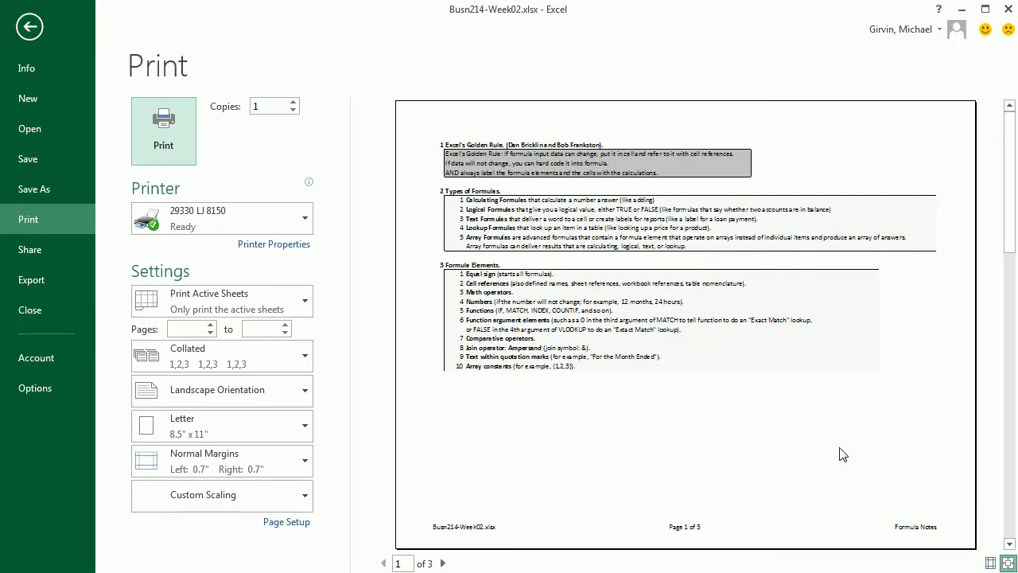
left_click(443, 563)
left_click(443, 563)
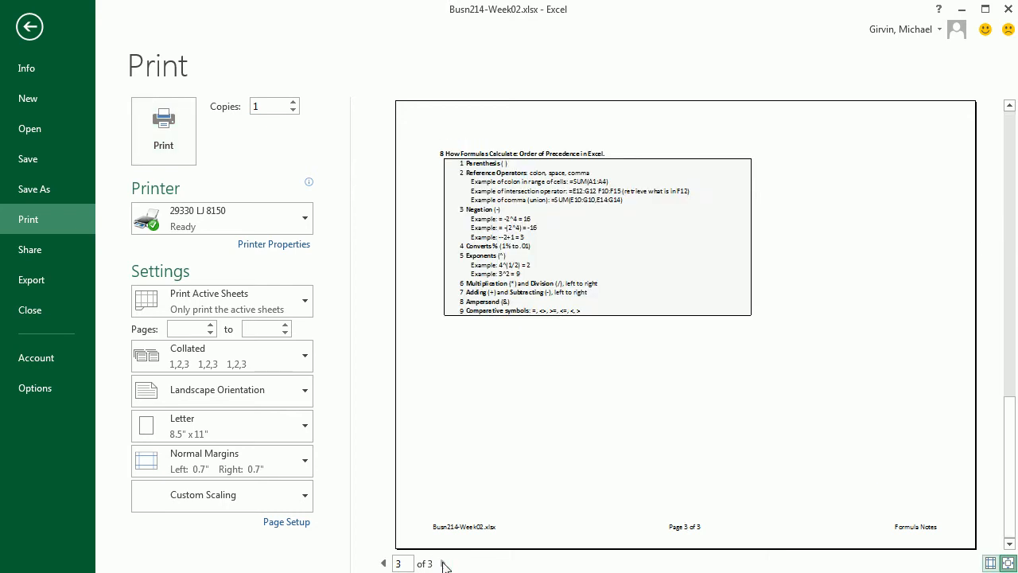
key("Escape")
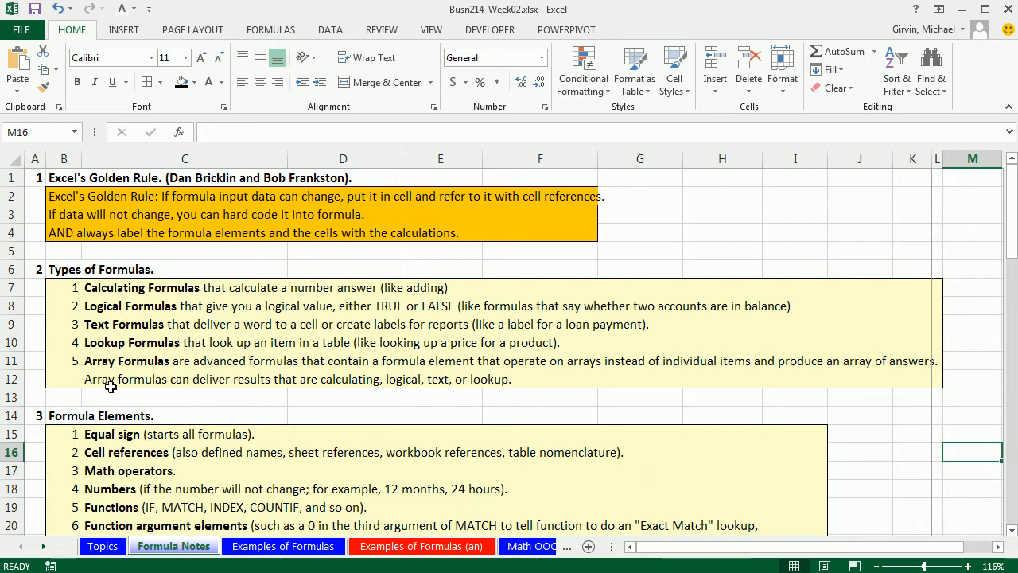
- Scroll through the Formula Notes sheet to review formula types, elements and operators
left_click_drag(1012, 530, 1013, 531)
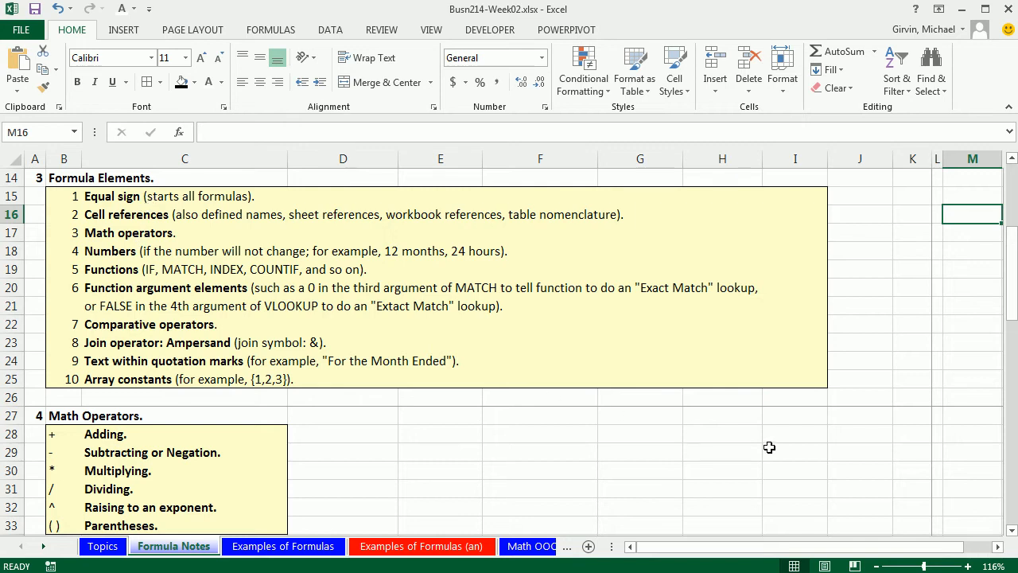
left_click(1012, 531)
left_click_drag(1012, 530, 1012, 530)
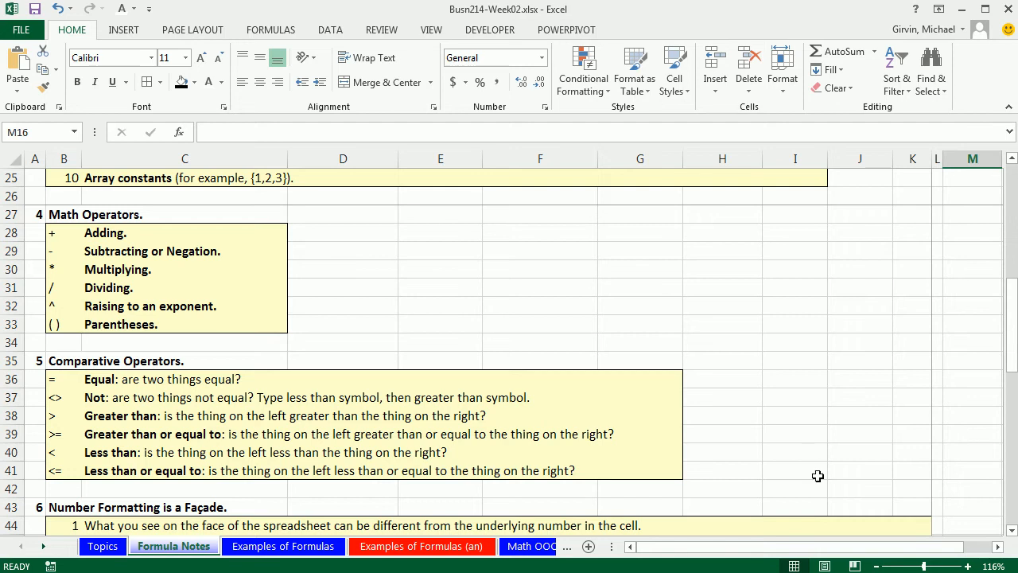
scroll(966, 523, "down", 2)
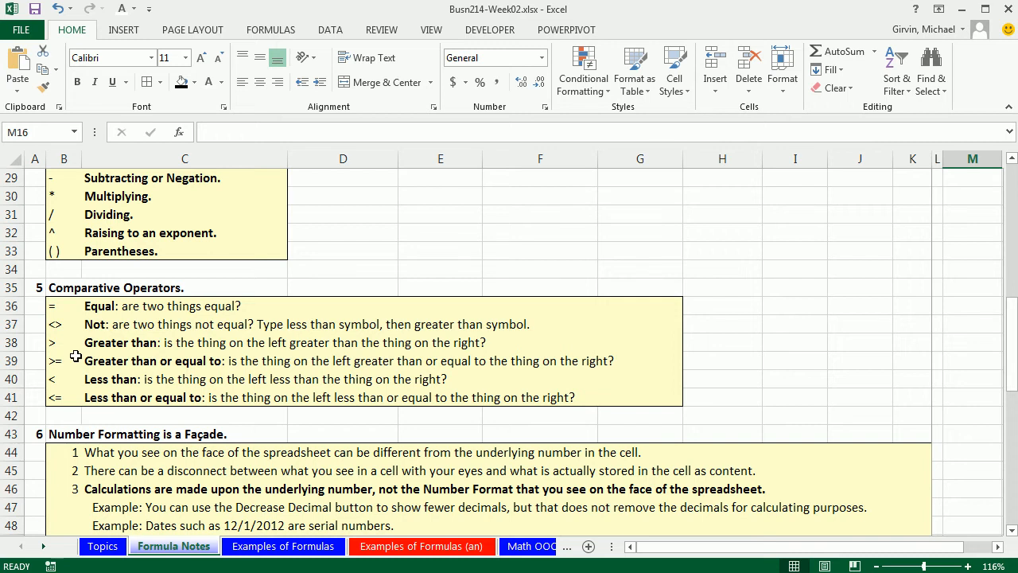
scroll(429, 386, "down", 9)
scroll(525, 393, "up", 2)
scroll(539, 398, "up", 13)
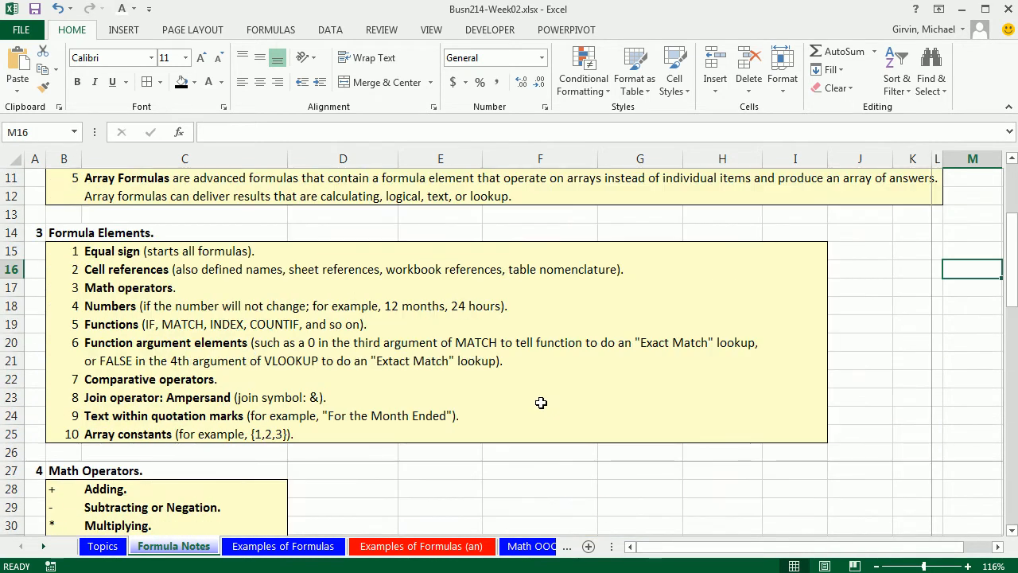
scroll(539, 401, "up", 4)
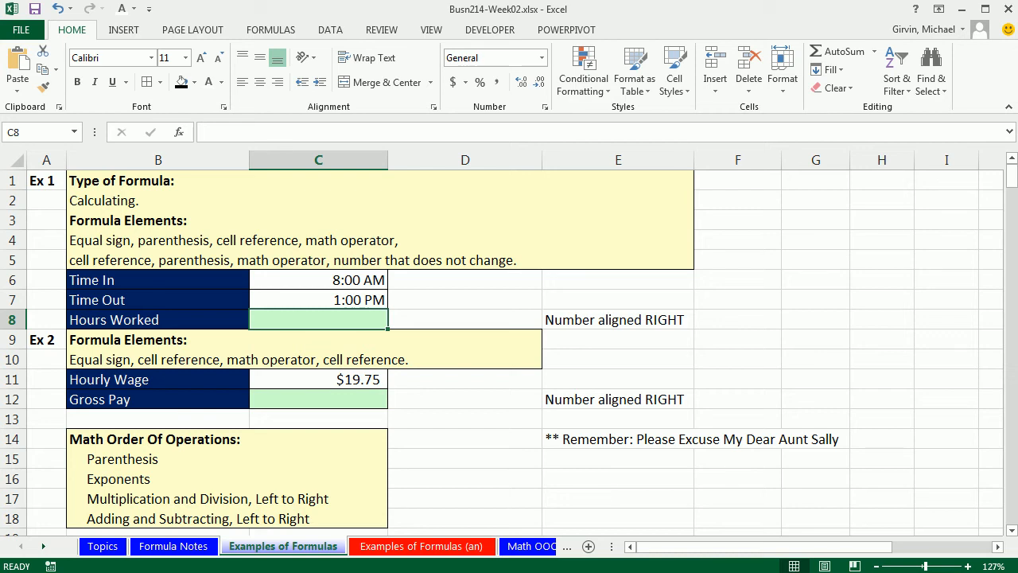
- Enter the formula =(C7-C6)*24 in the Hours Worked cell C8
type("=")
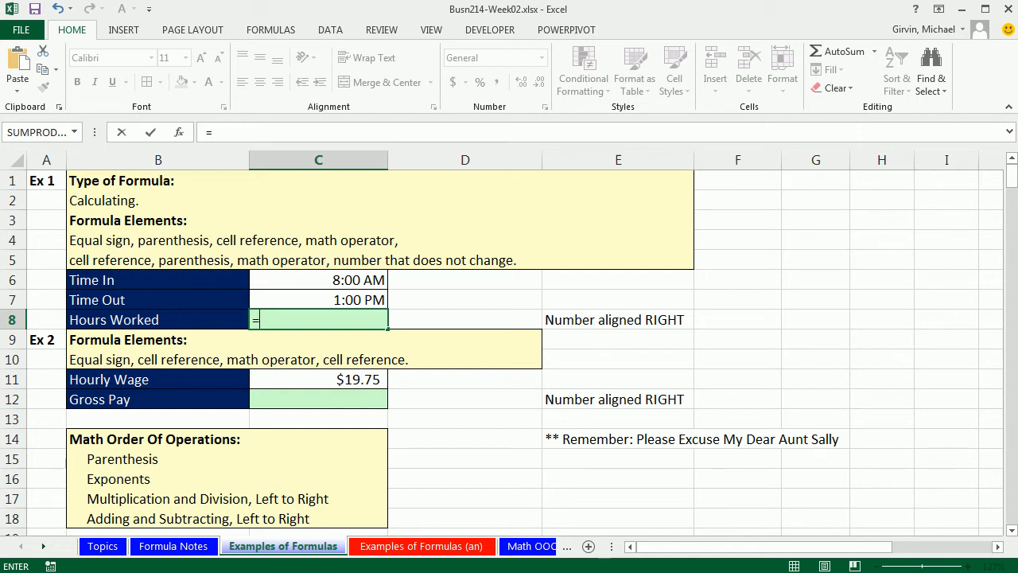
key("Up")
type("-")
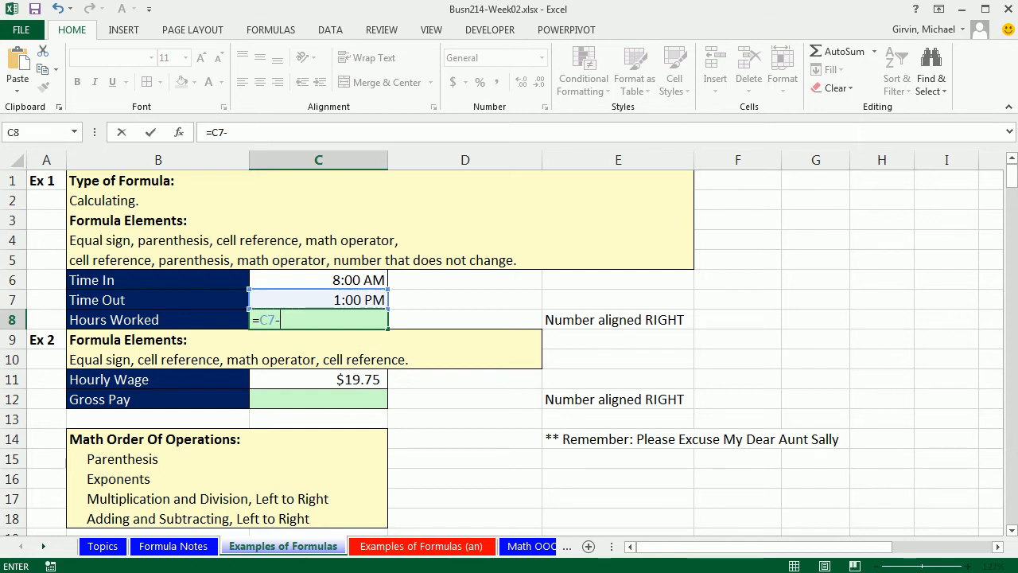
key("Up")
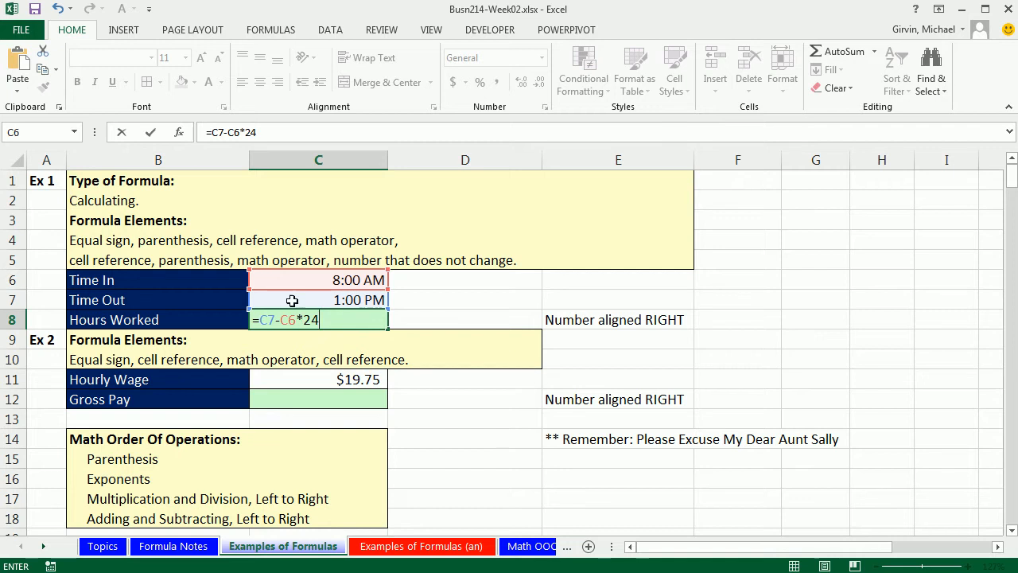
left_click(259, 319)
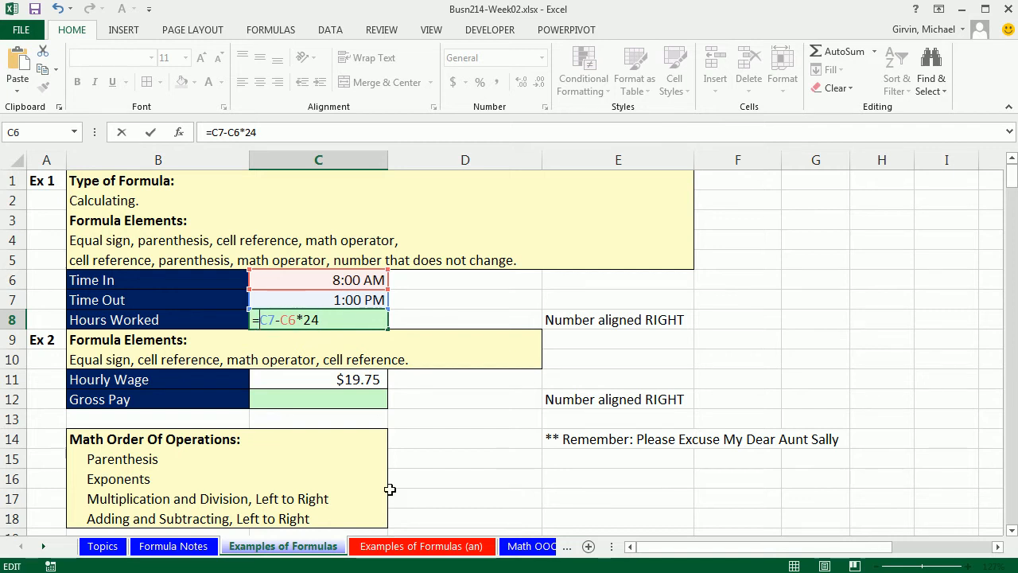
type("(")
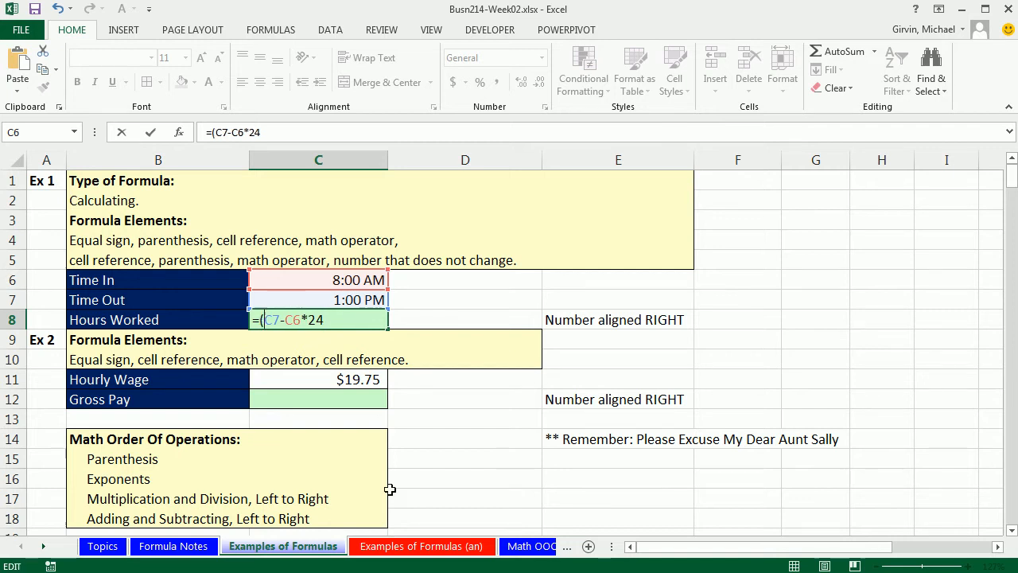
left_click(307, 320)
type(")")
key("Return")
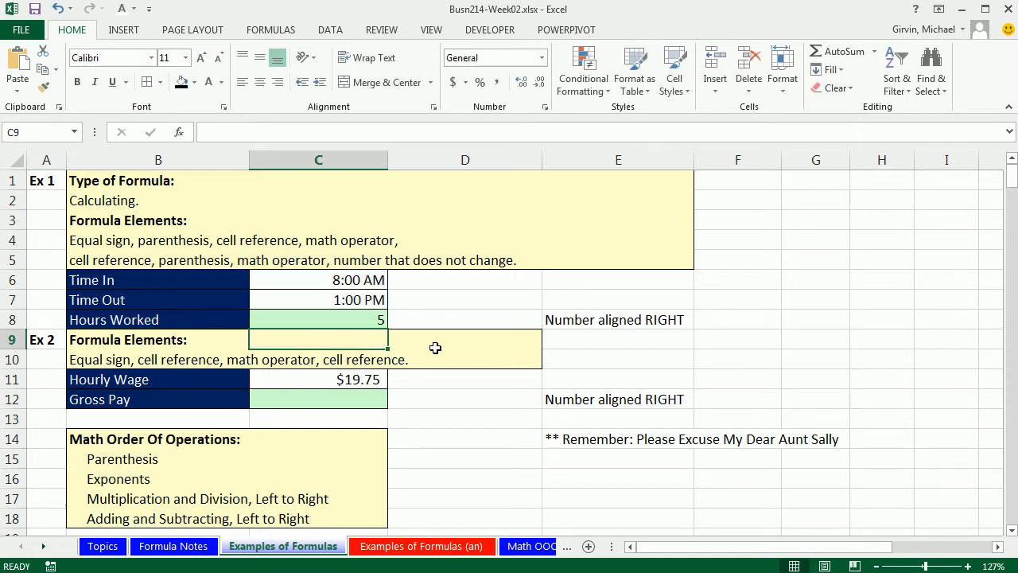
- Try changing the Time In to 9 AM to test the hours formula, and undo the change
key("Down")
key("Down")
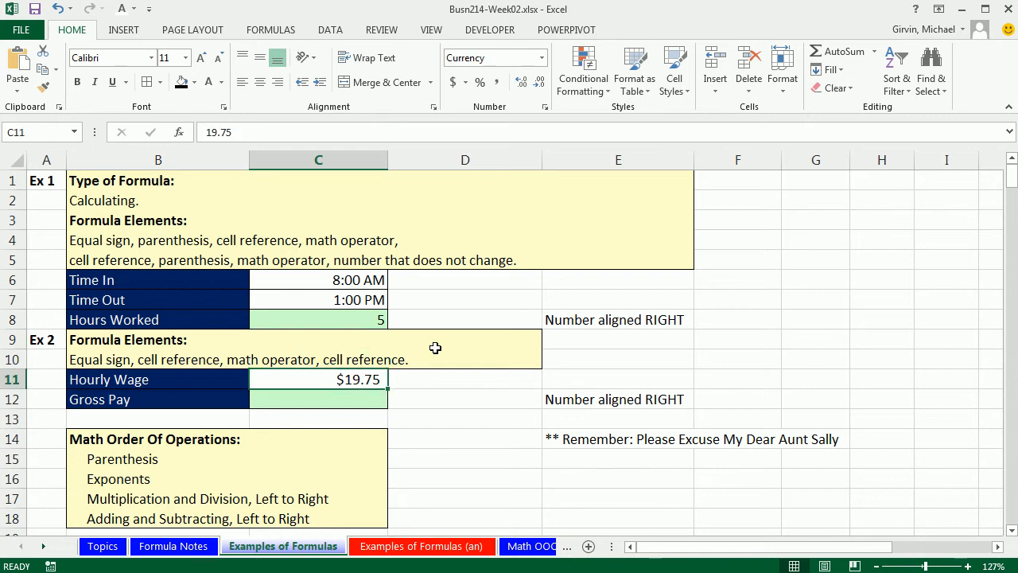
double_click(298, 284)
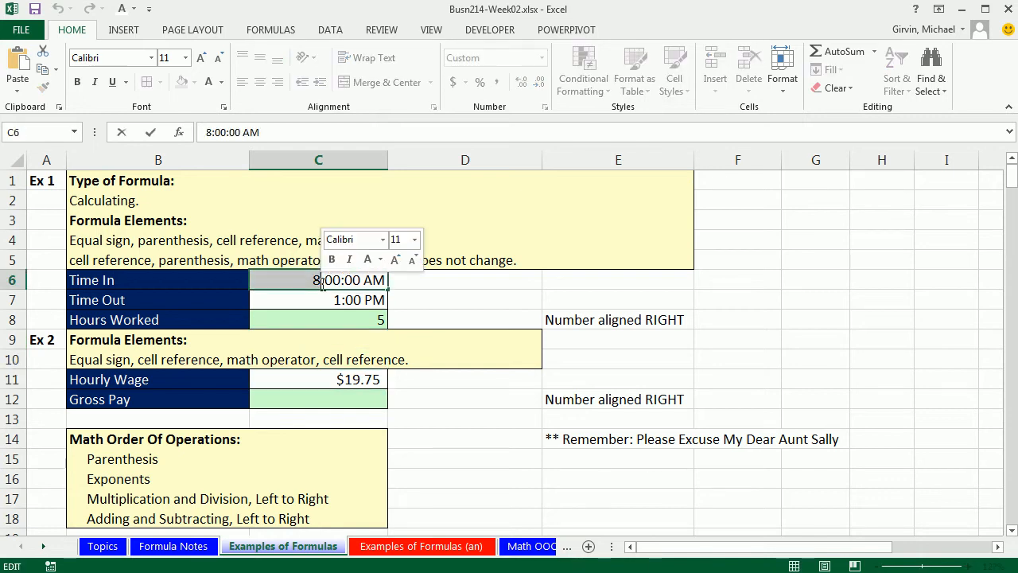
type("9")
key("ctrl+Return")
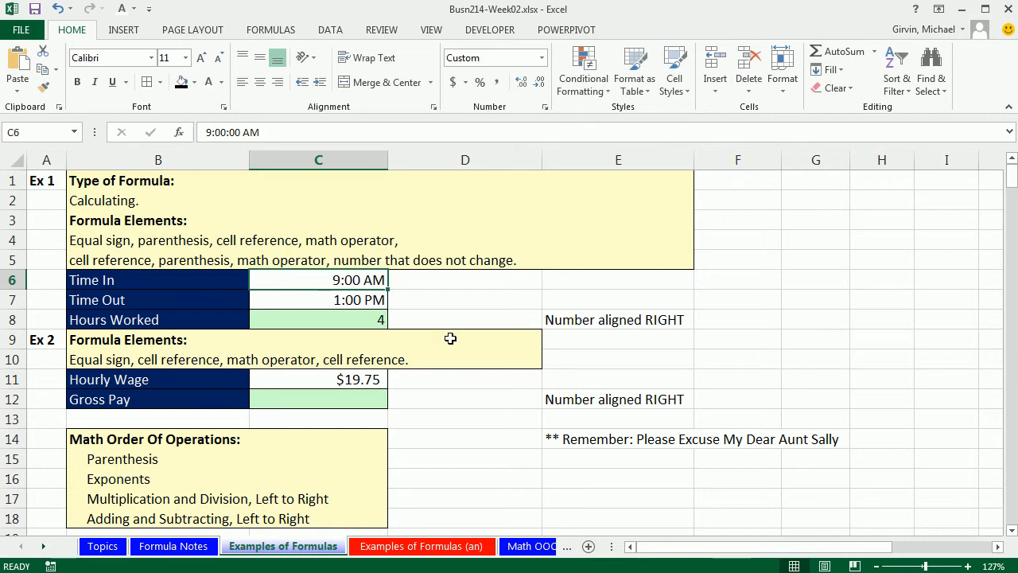
key("ctrl+z")
- Enter the formula =C11*C8 in the Gross Pay cell C12
left_click(356, 400)
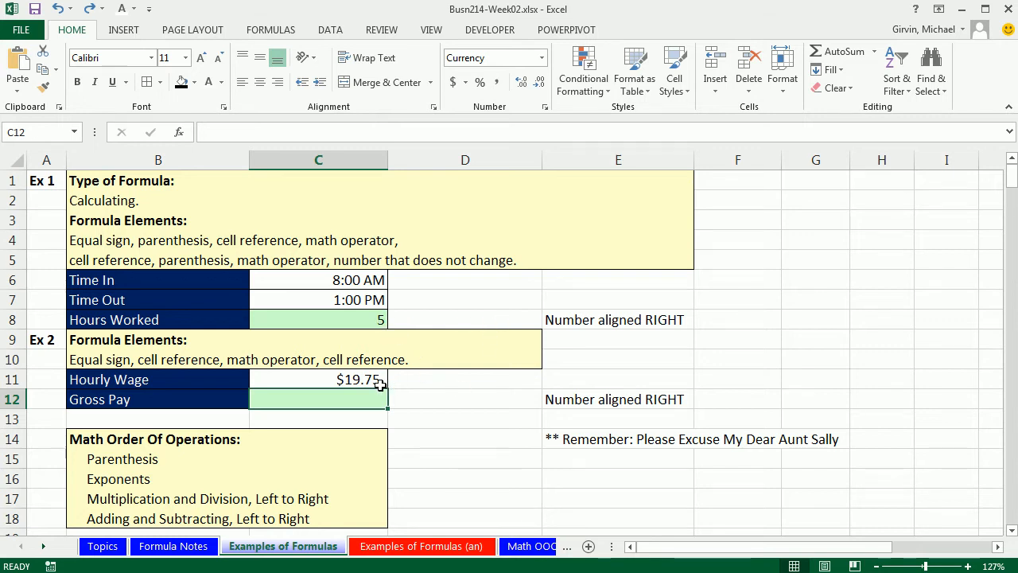
type("=")
key("Up")
type("*")
left_click(371, 316)
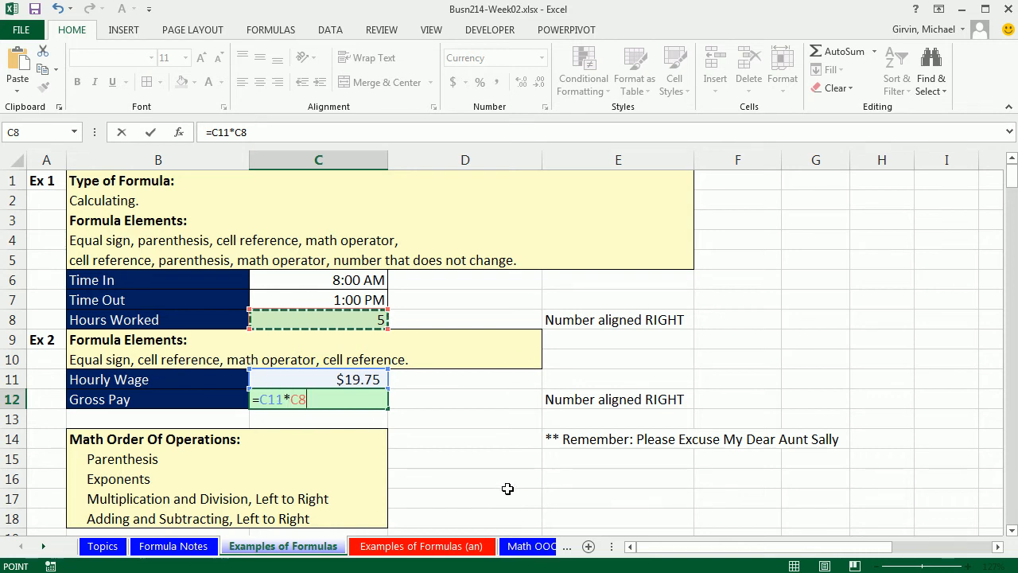
key("Return")
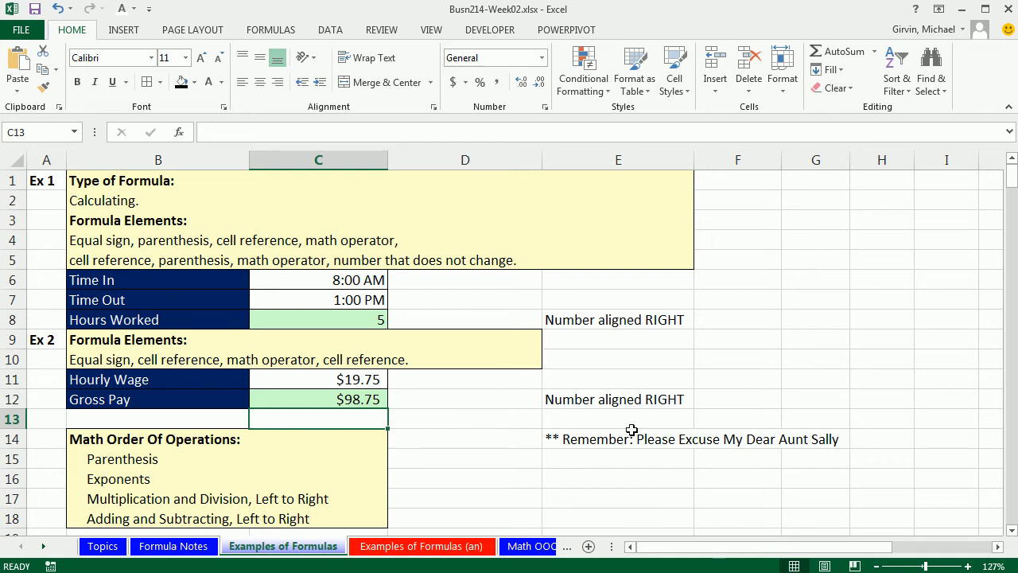
- Scroll to Example 3 and review the list of sales rep names
scroll(755, 482, "down", 3)
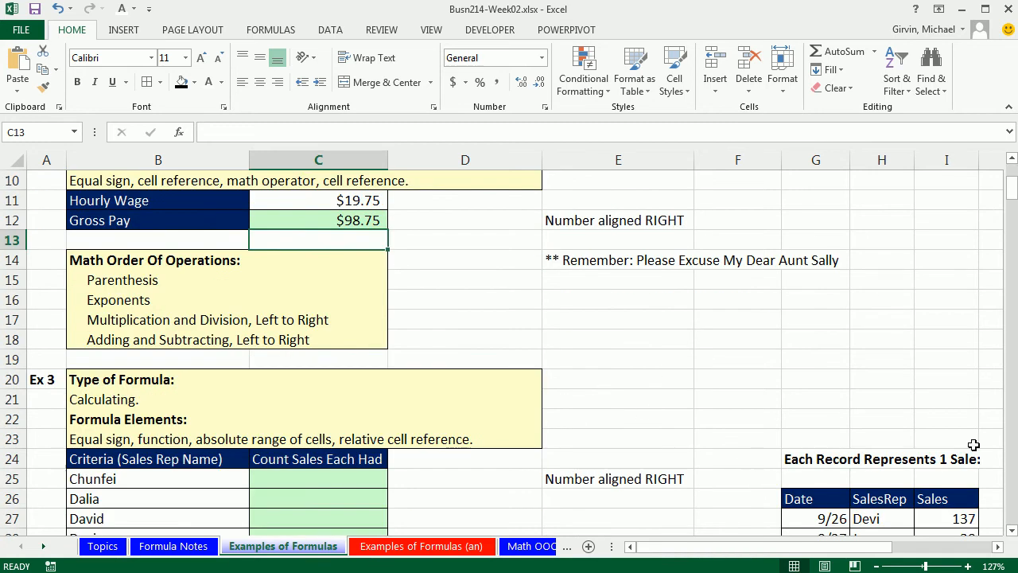
left_click(1012, 529)
left_click(1012, 530)
left_click(1012, 530)
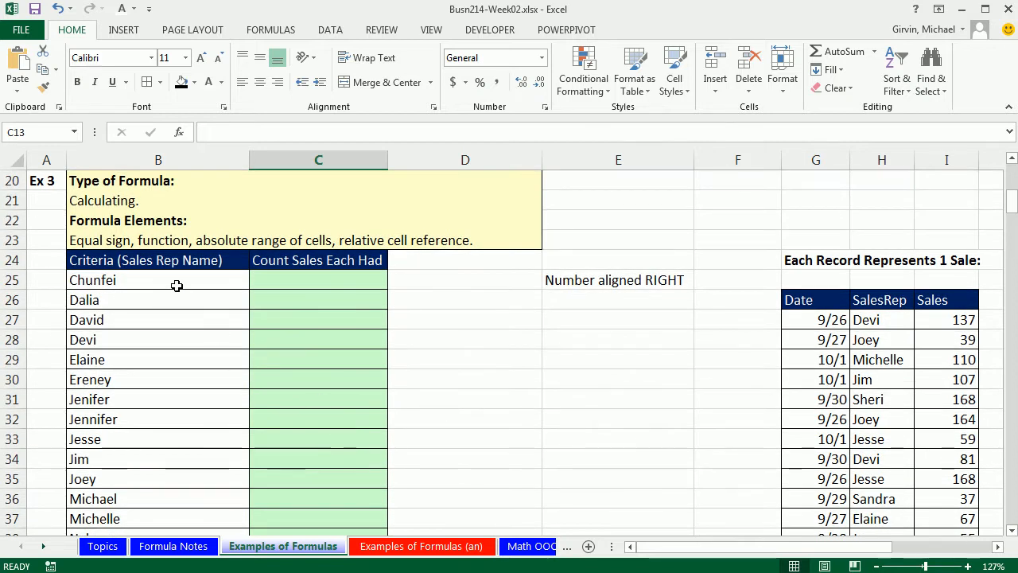
left_click(177, 285)
left_click(185, 305)
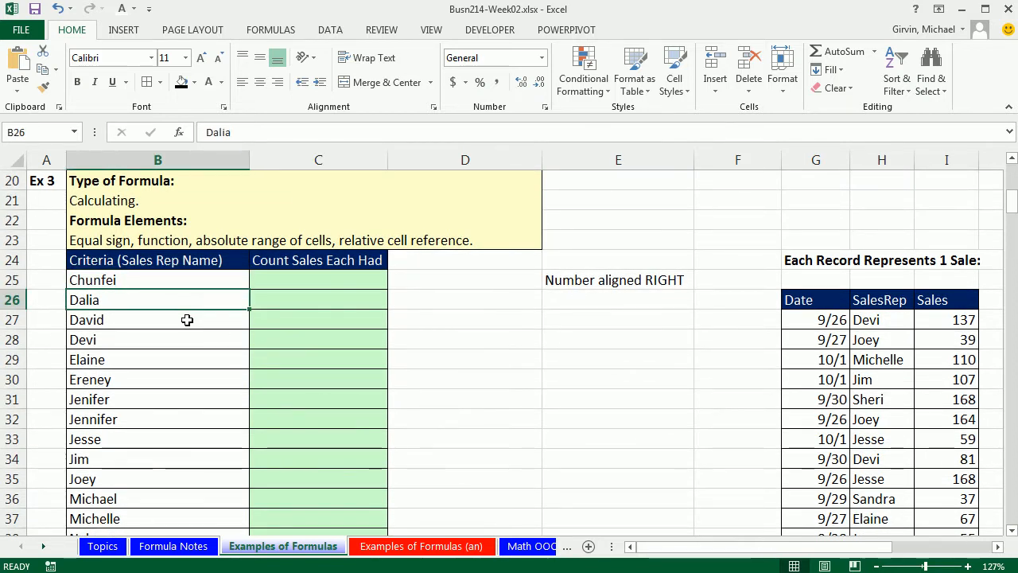
left_click(187, 320)
left_click(187, 341)
left_click(181, 358)
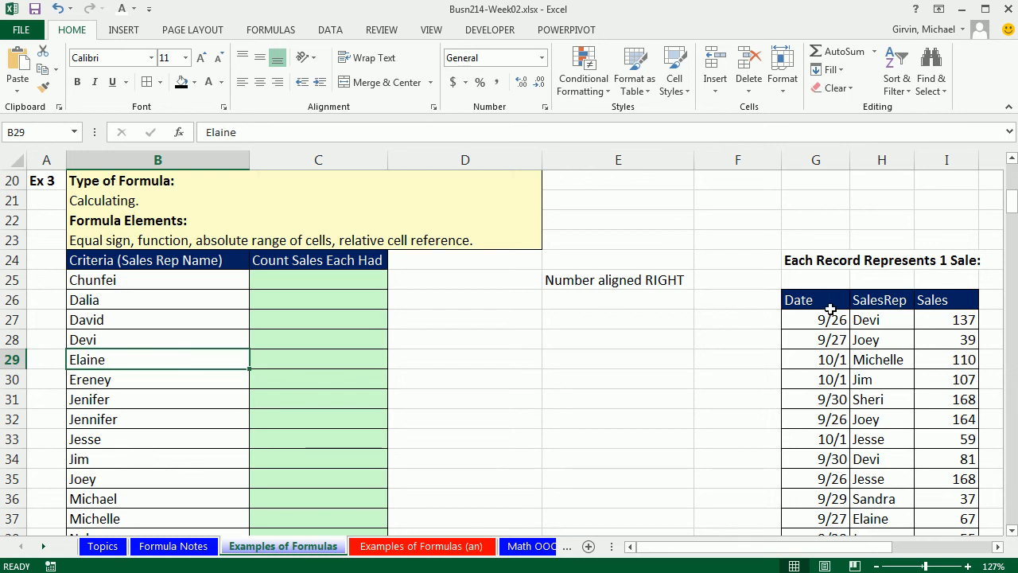
- Examine the sales records table and its SalesRep column
left_click_drag(816, 320, 950, 323)
left_click_drag(831, 340, 958, 342)
left_click_drag(831, 360, 954, 359)
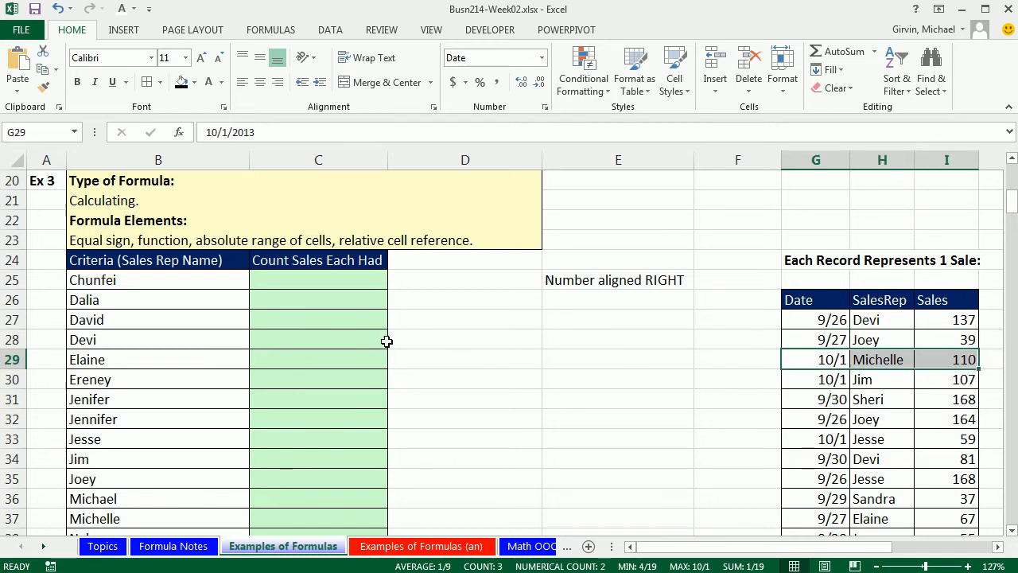
left_click(282, 286)
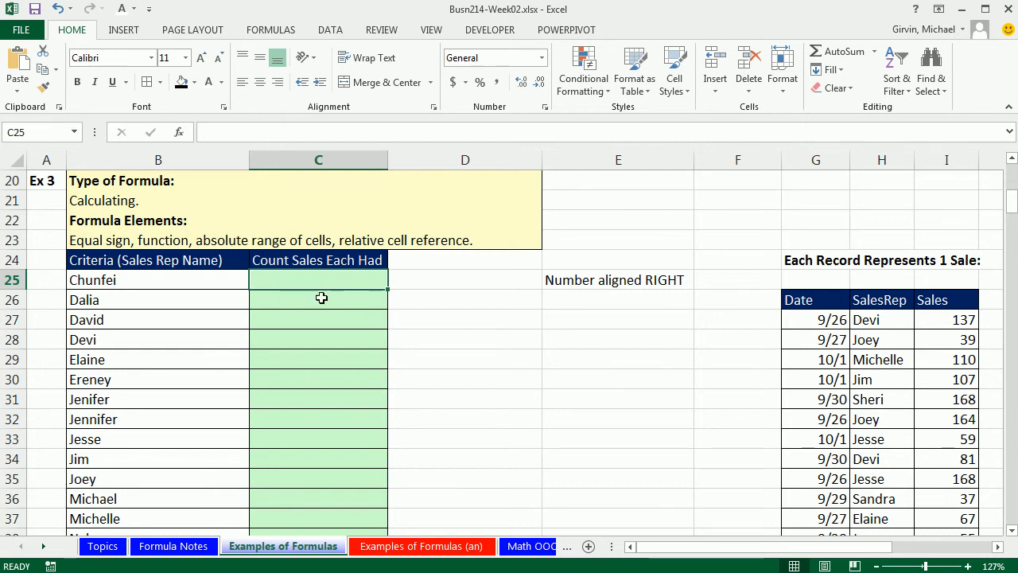
left_click(201, 280)
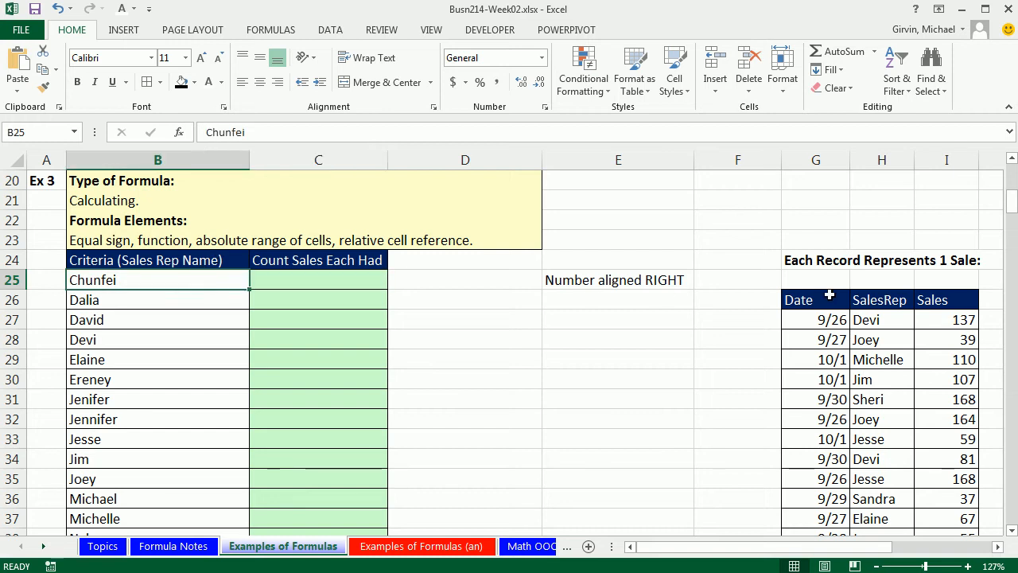
left_click_drag(879, 319, 881, 539)
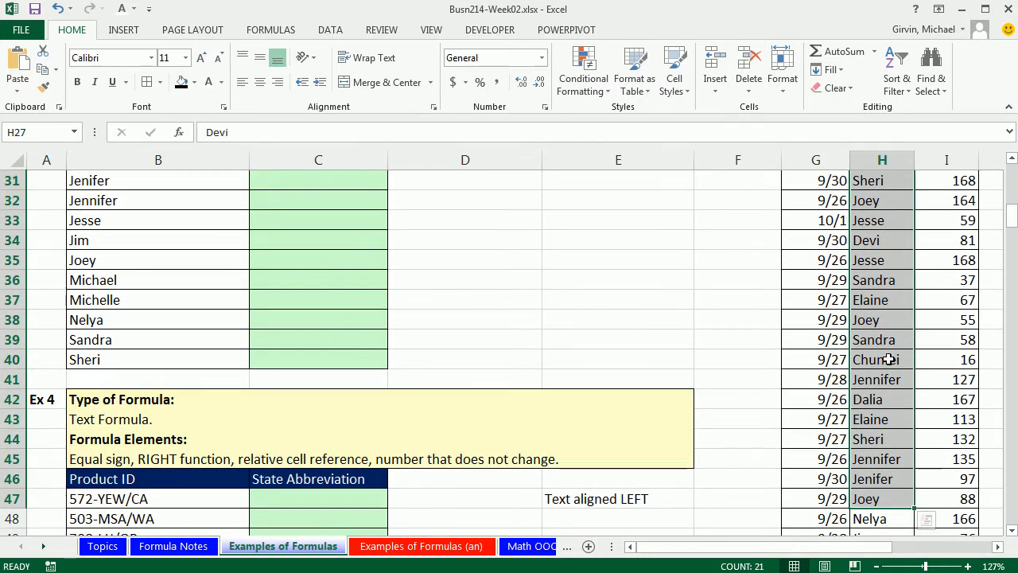
scroll(888, 360, "down", 1)
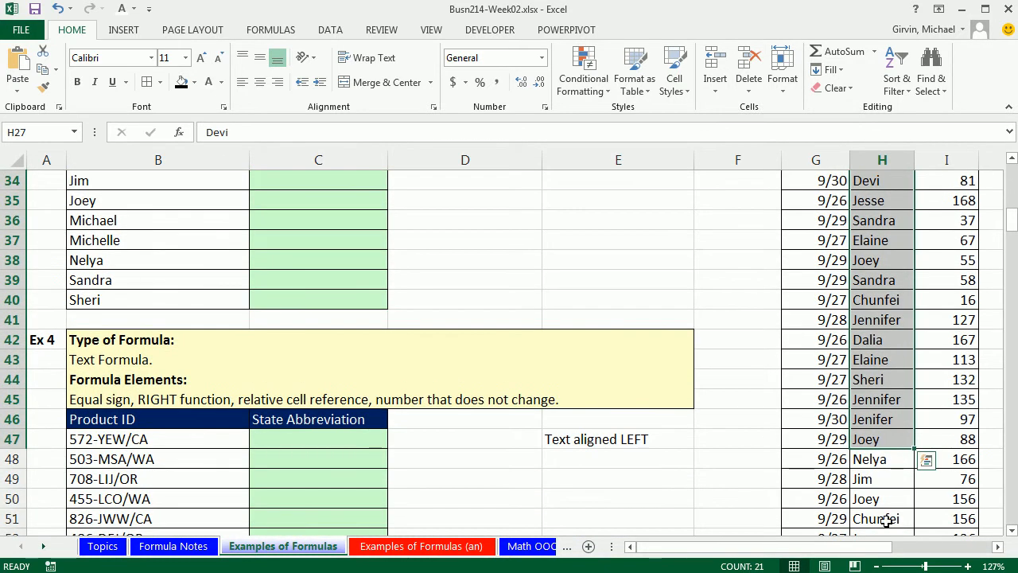
scroll(602, 409, "up", 6)
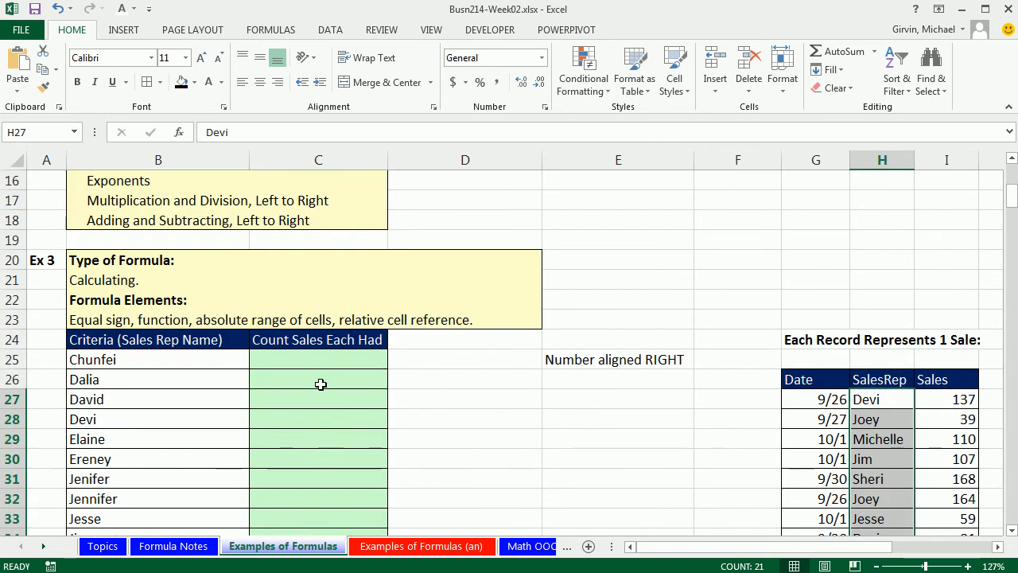
- Enter the formula =COUNTIF($H$27:$H$252,B25) in cell C25 to count Chunfei's sales records
left_click(311, 359)
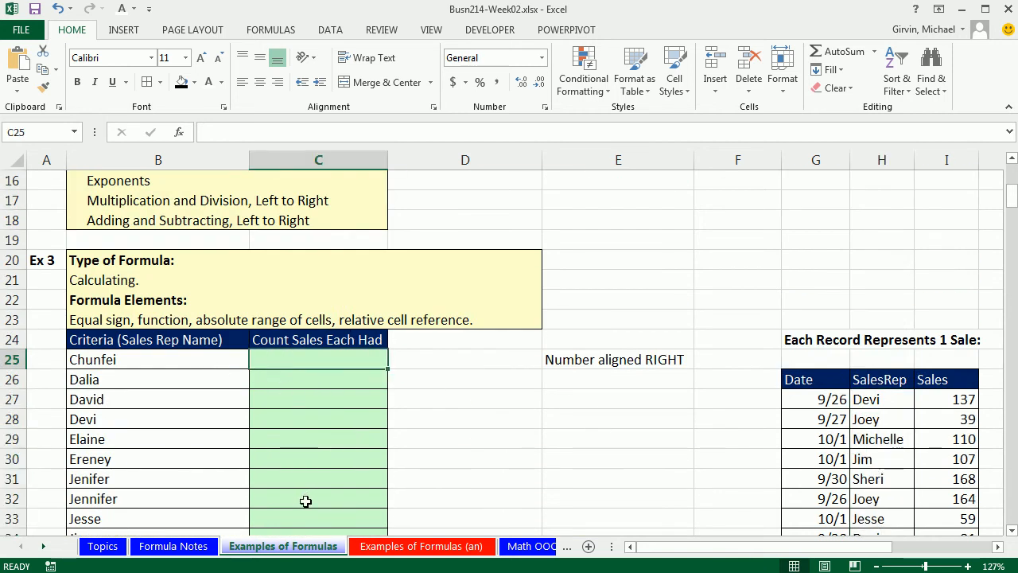
type("=")
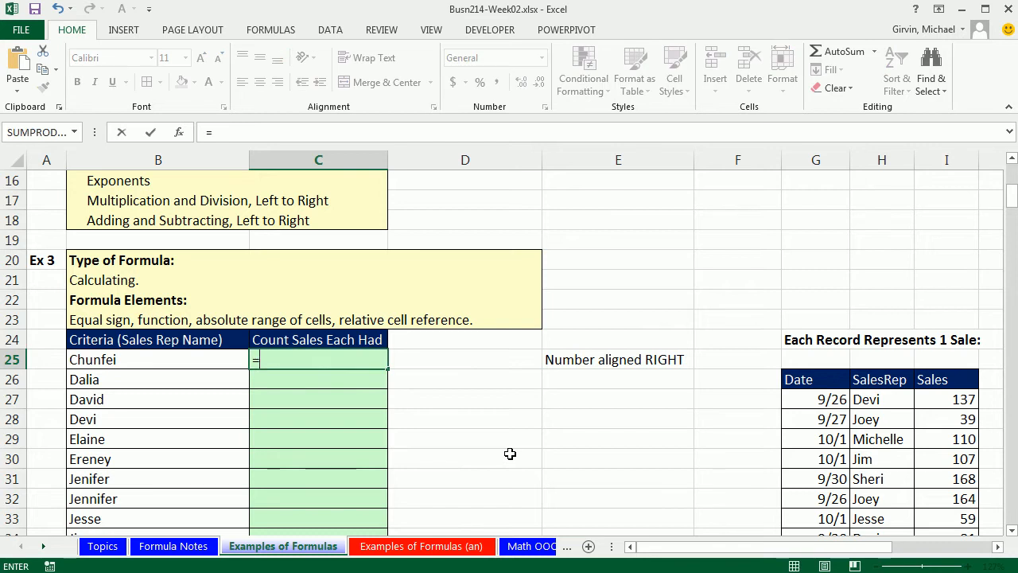
type("count")
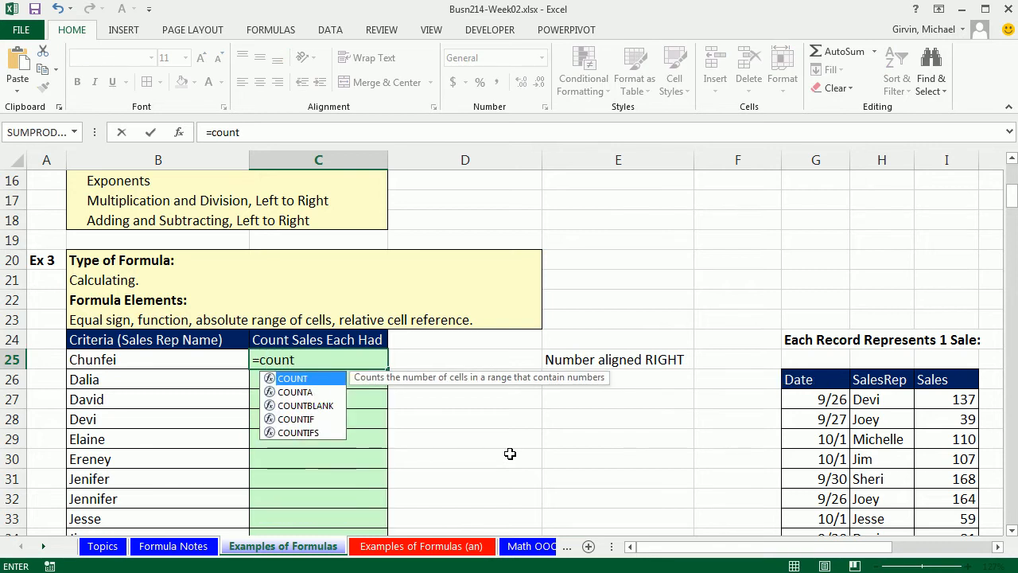
key("Down")
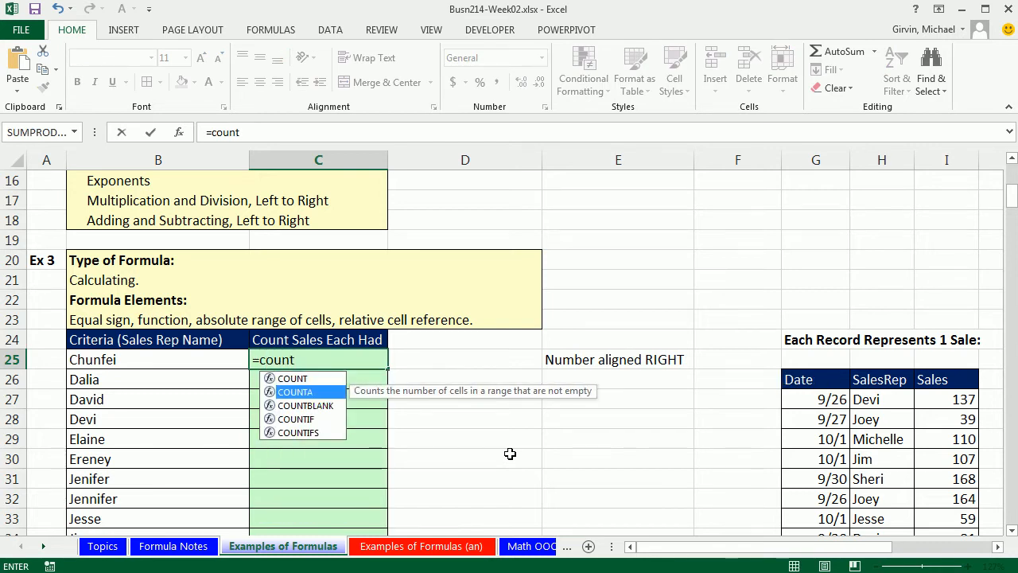
key("Down")
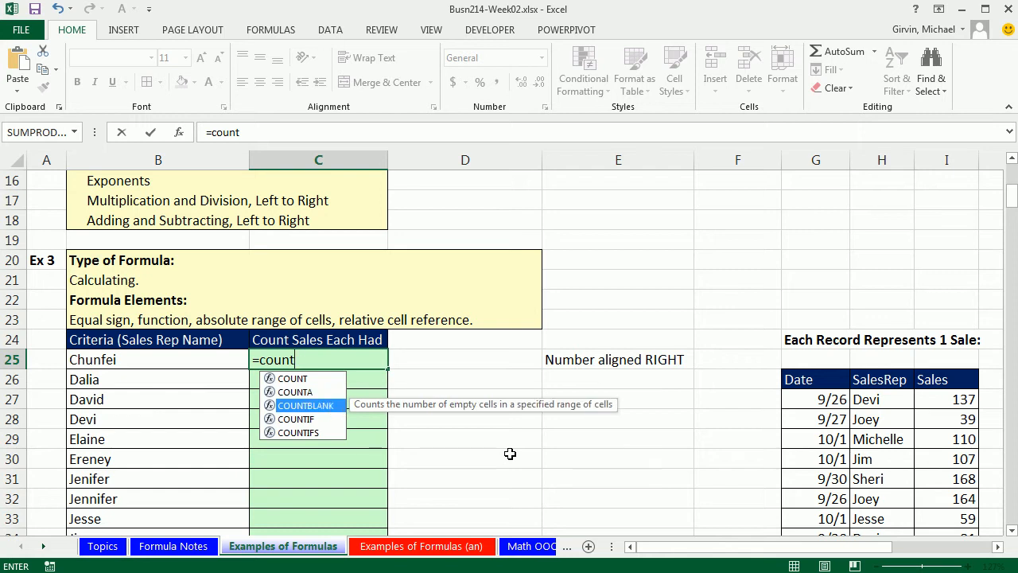
key("Down")
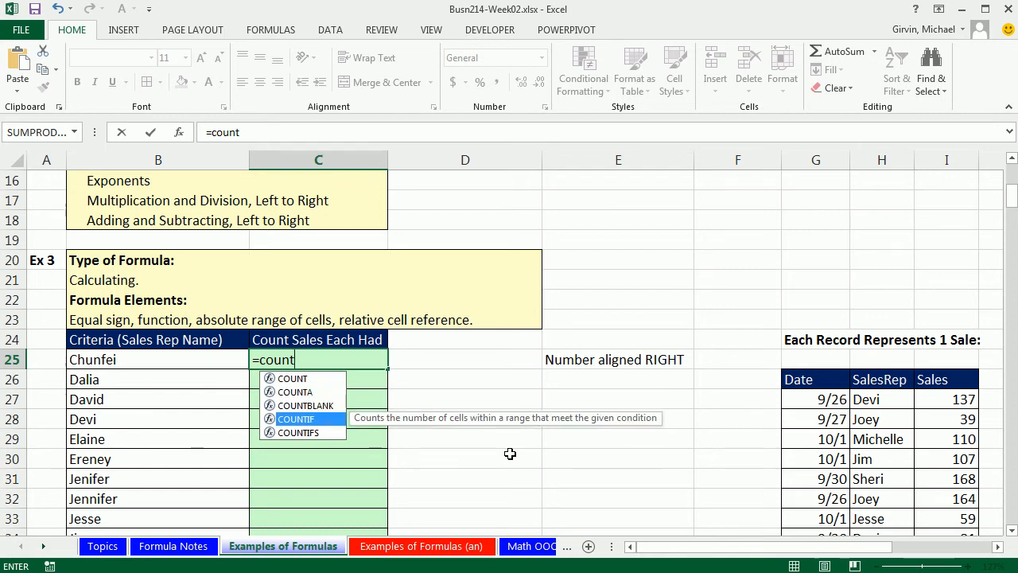
key("Tab")
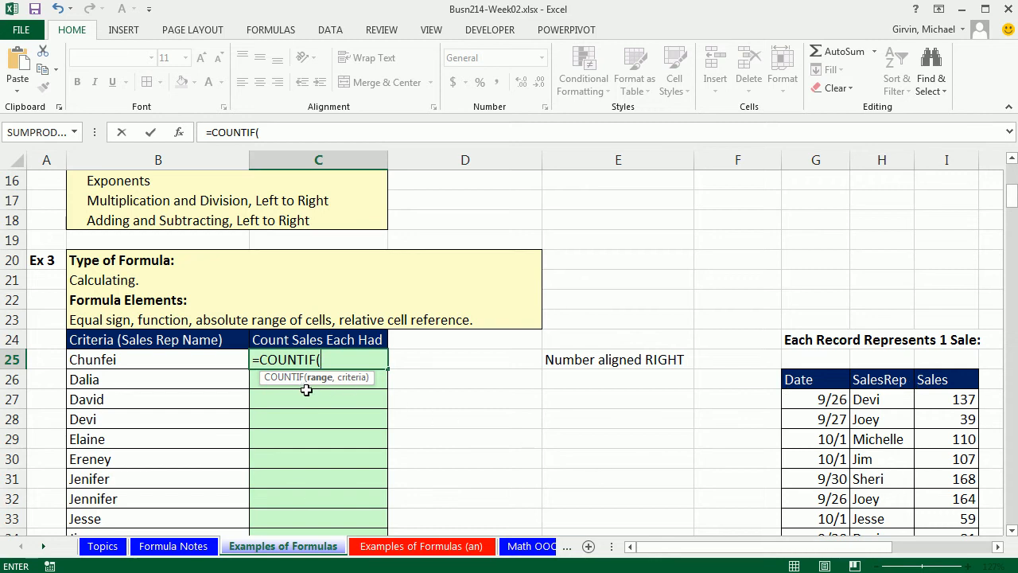
left_click(873, 399)
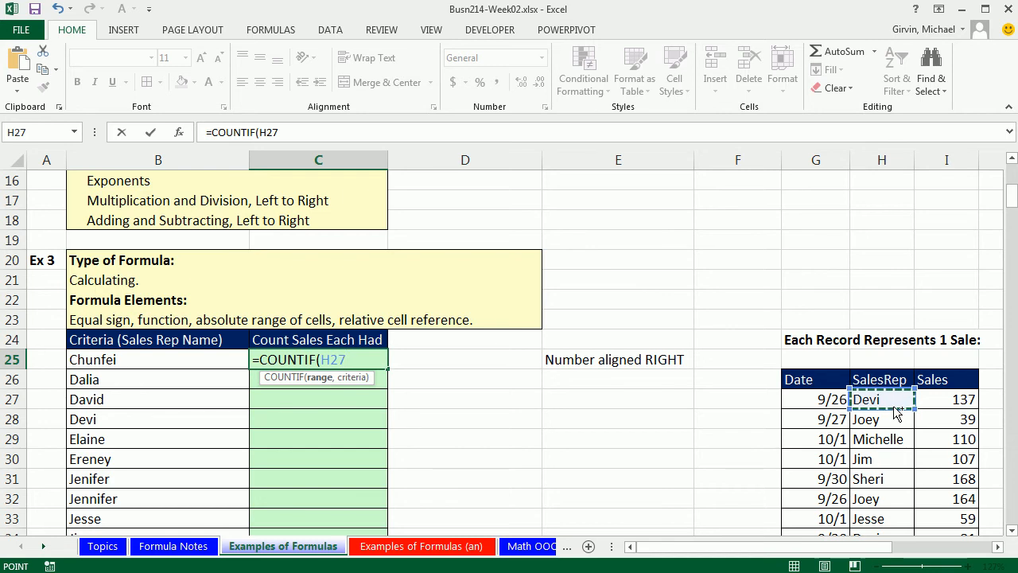
key("ctrl+shift+Down")
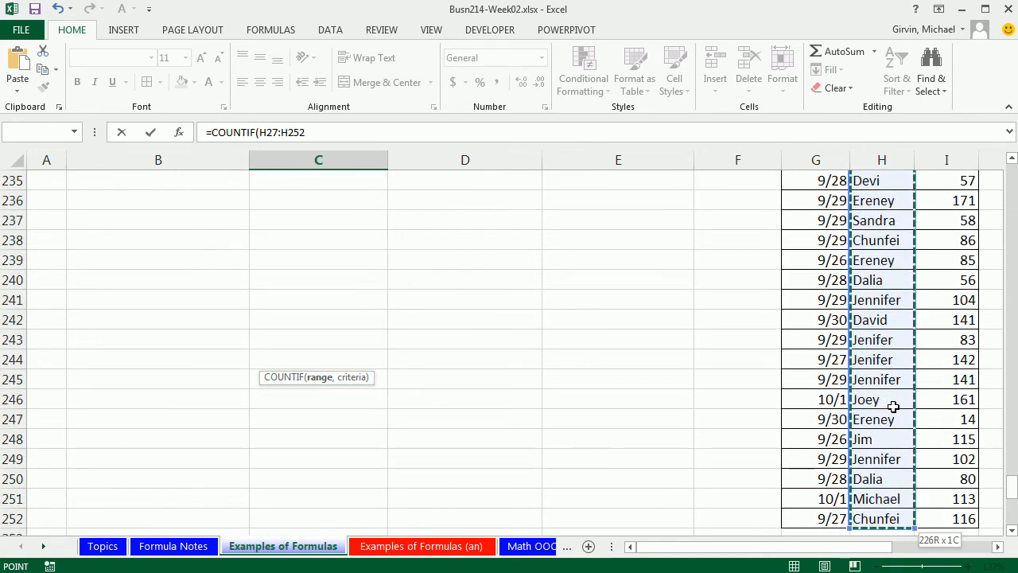
key("F4")
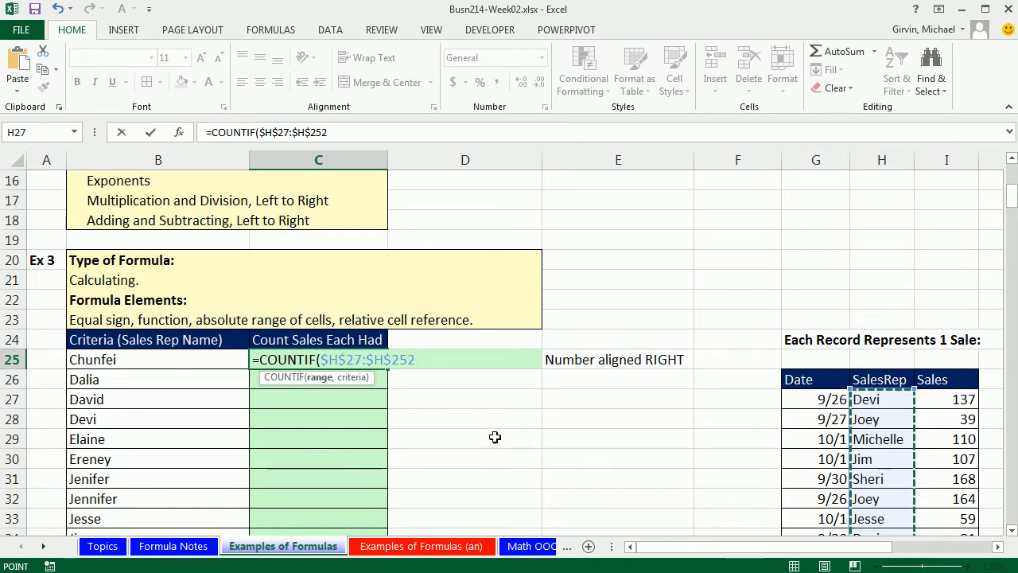
type(",")
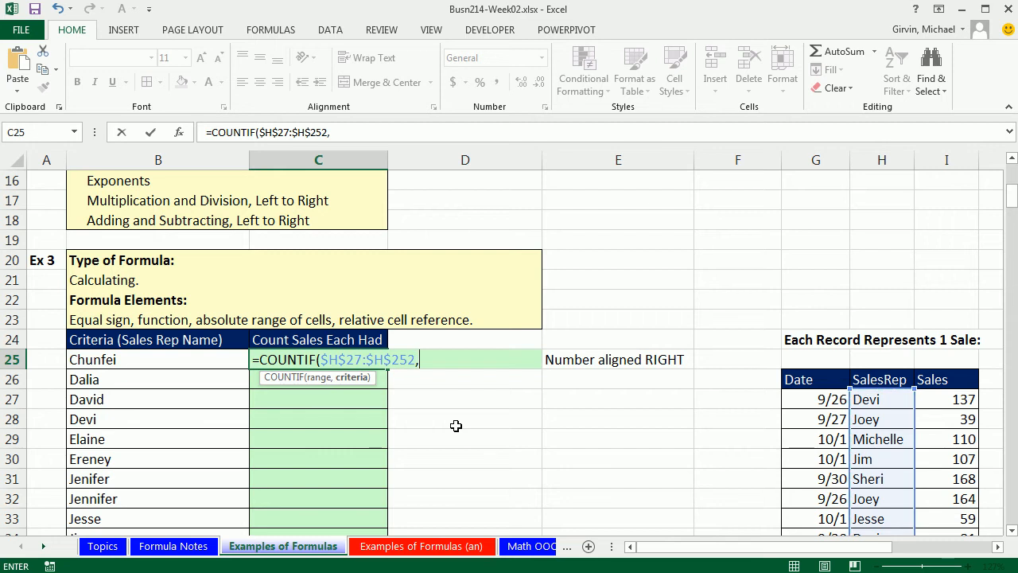
left_click(139, 363)
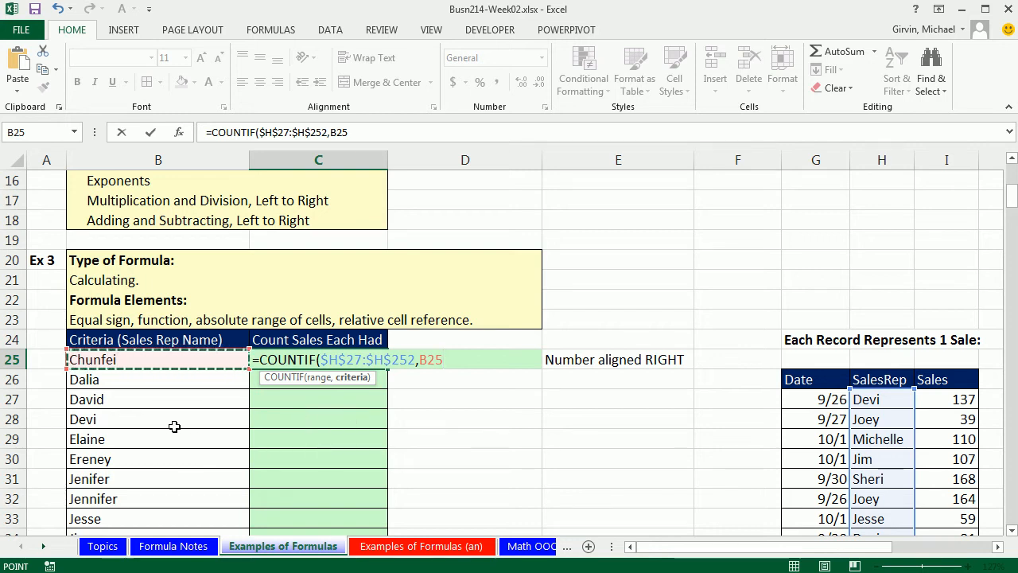
type(")")
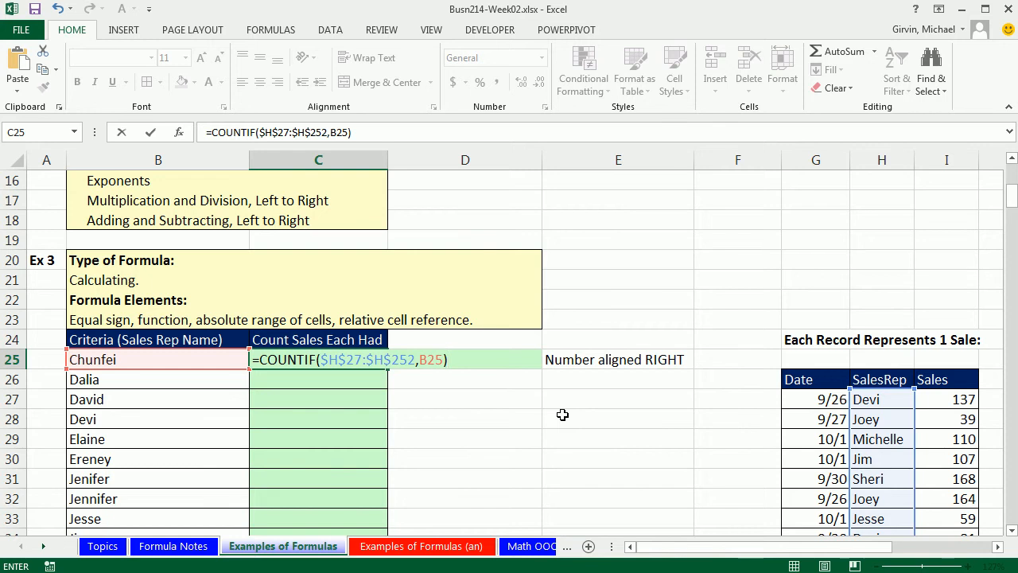
key("ctrl+Return")
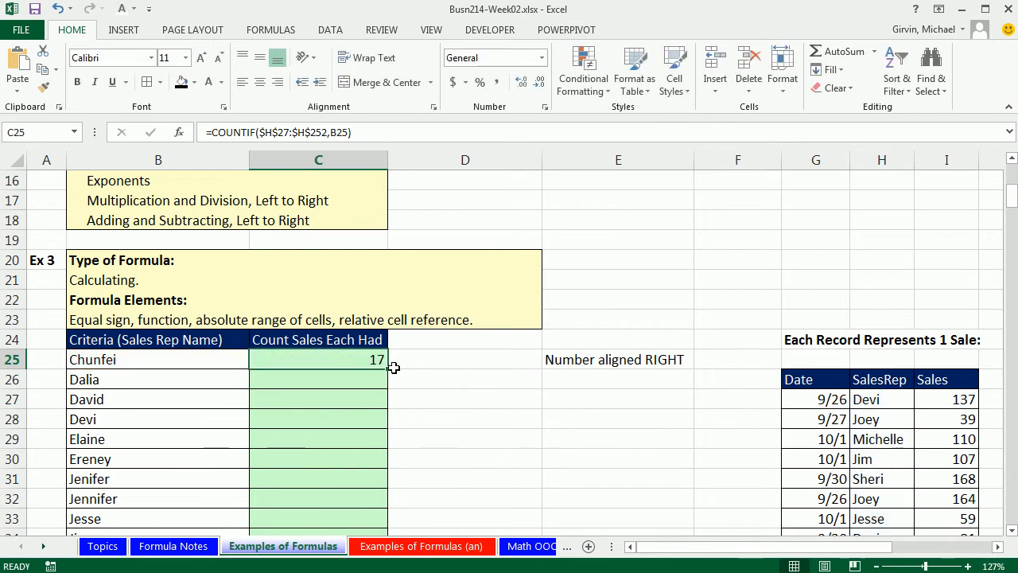
- Copy the COUNTIF formula down the Count Sales Each Had column through Sheri's row
double_click(392, 366)
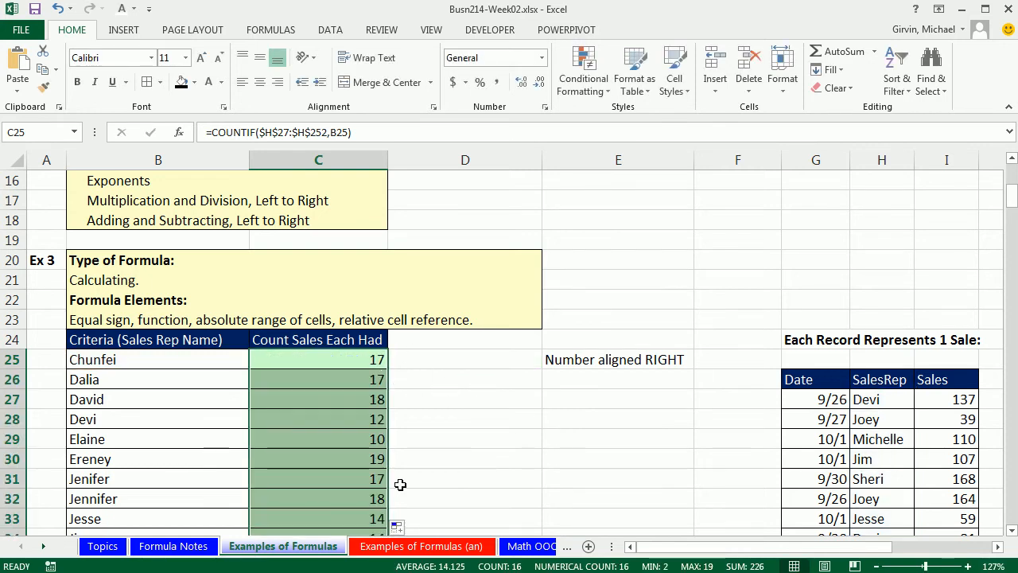
scroll(533, 459, "down", 2)
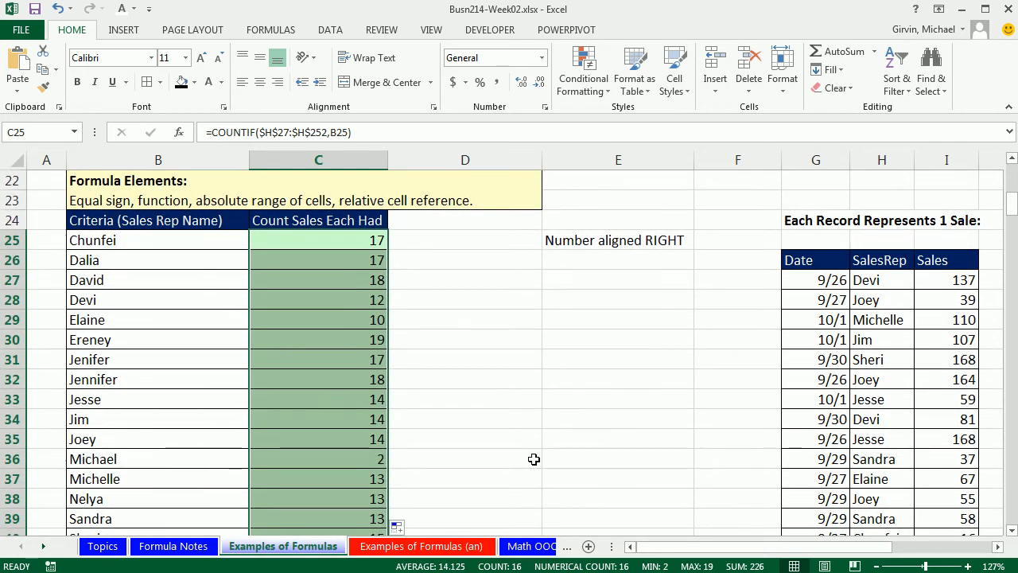
scroll(533, 459, "down", 3)
left_click(557, 354)
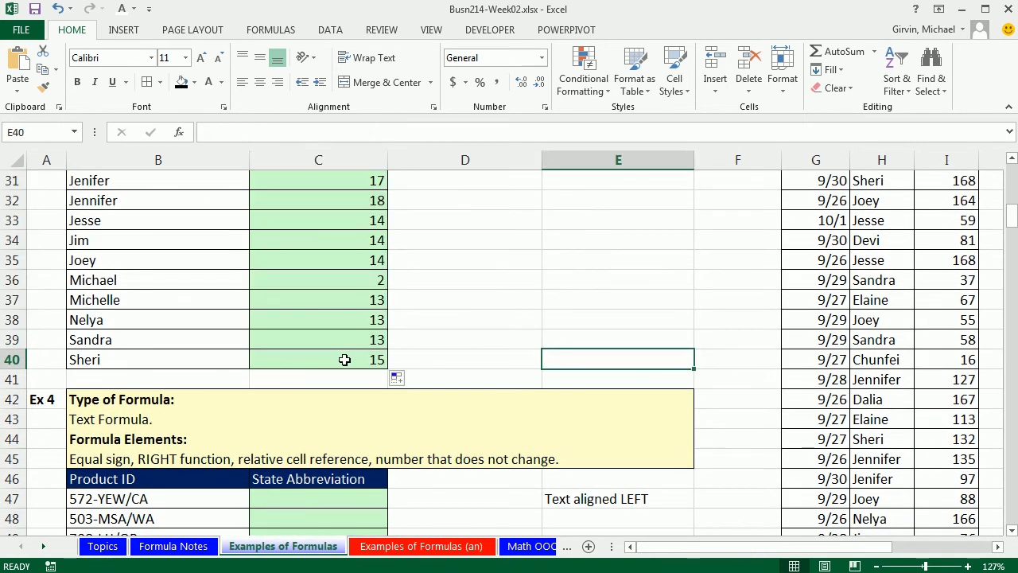
- Open the copied formula in C40 to check its absolute range and relative criteria reference
left_click(350, 360)
key("F2")
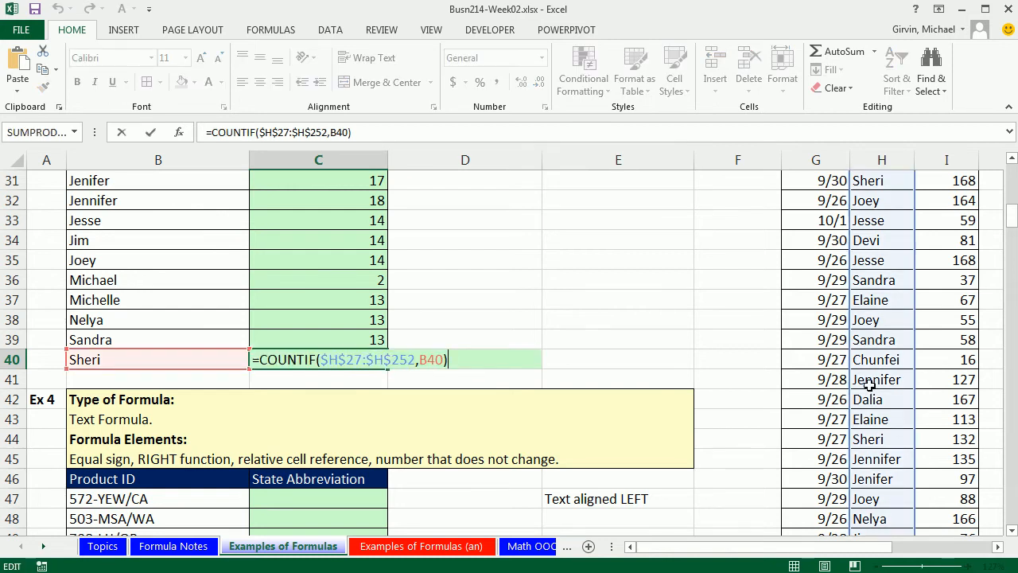
scroll(869, 385, "up", 2)
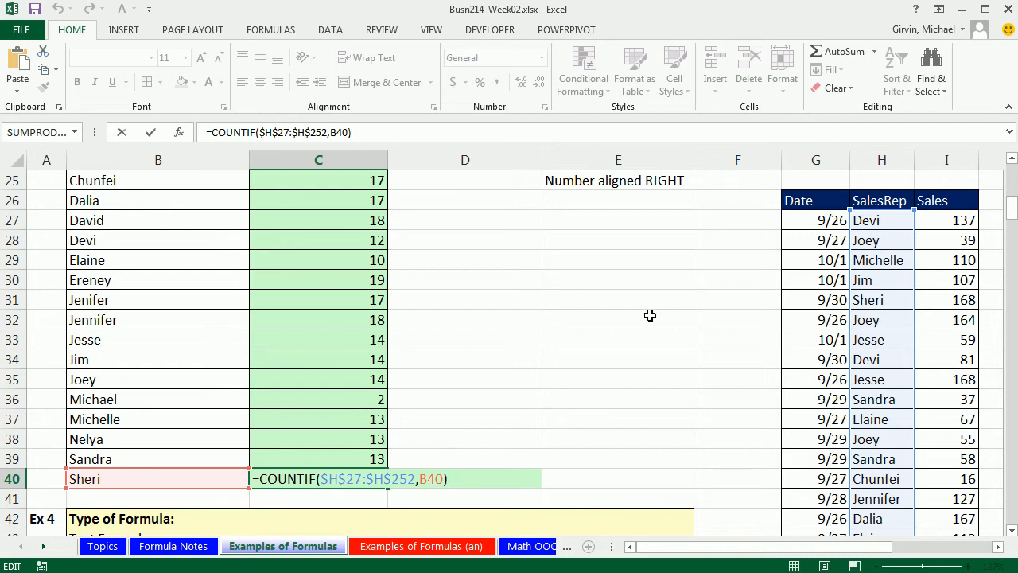
key("Return")
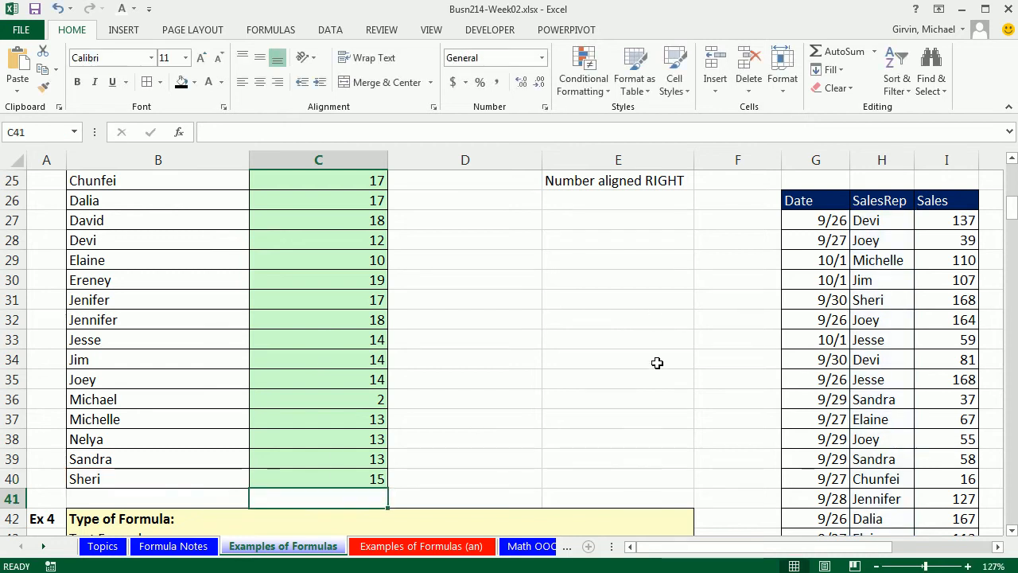
- In Example 4, enter the formula =RIGHT(B47,2) in C47 to extract the state abbreviation
scroll(834, 445, "down", 1)
scroll(1012, 539, "down", 4)
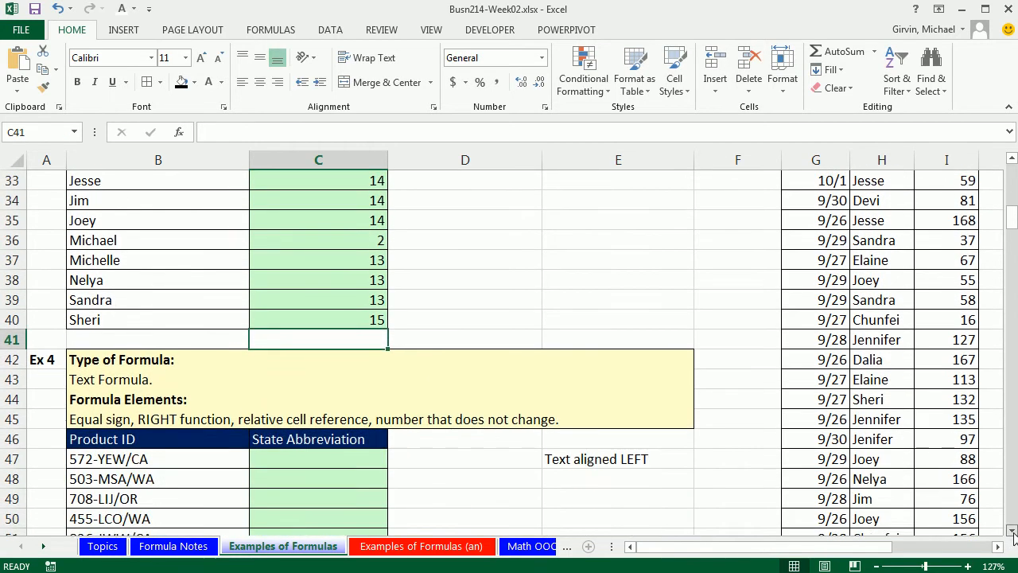
scroll(1012, 539, "down", 1)
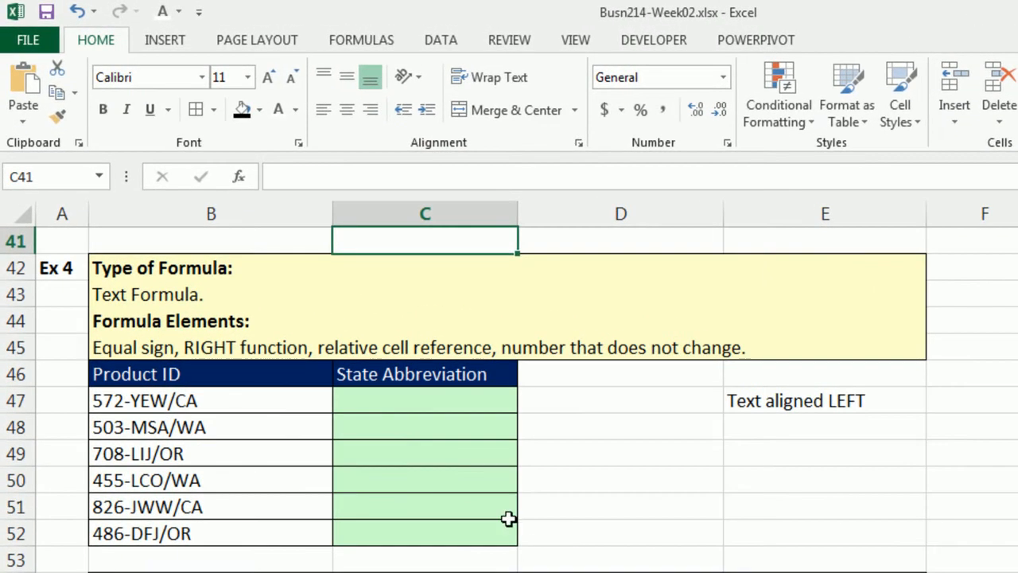
left_click(207, 307)
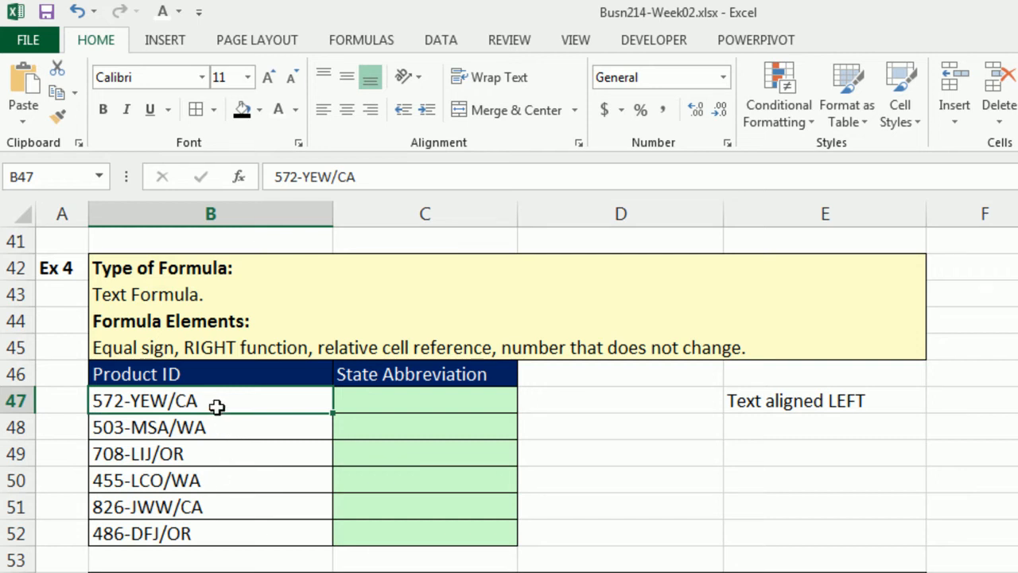
left_click(370, 400)
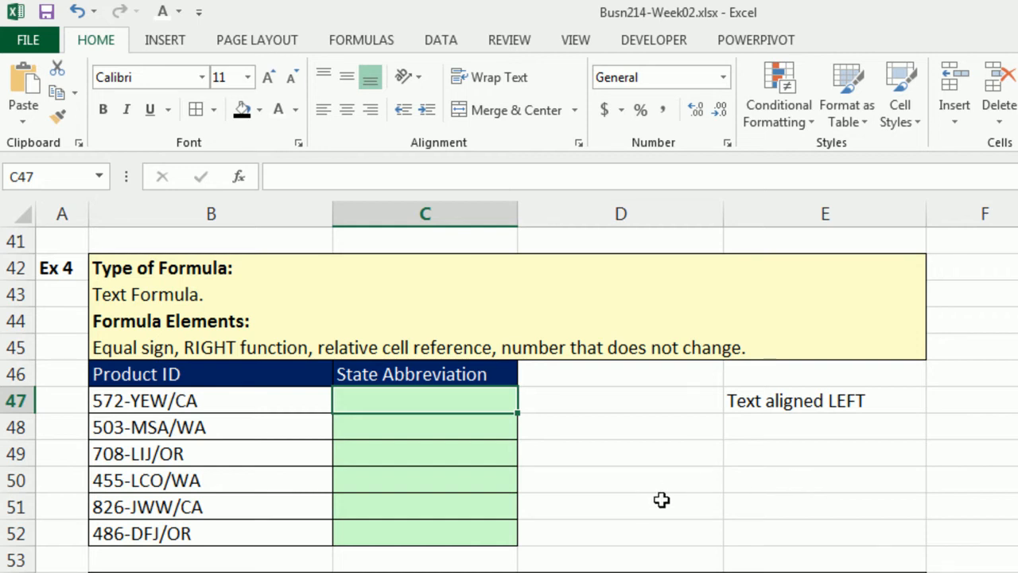
type("=")
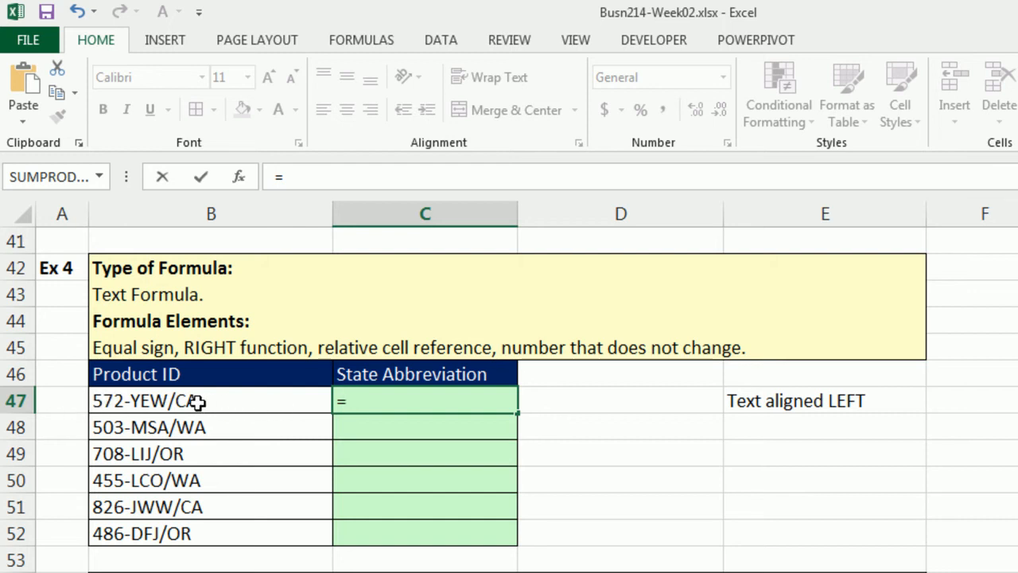
type("ri")
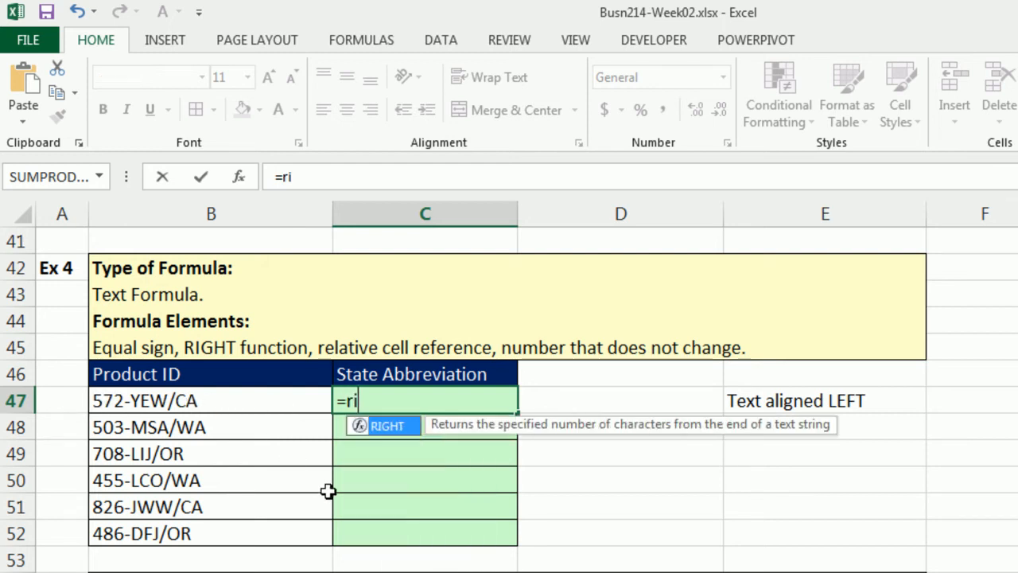
key("Tab")
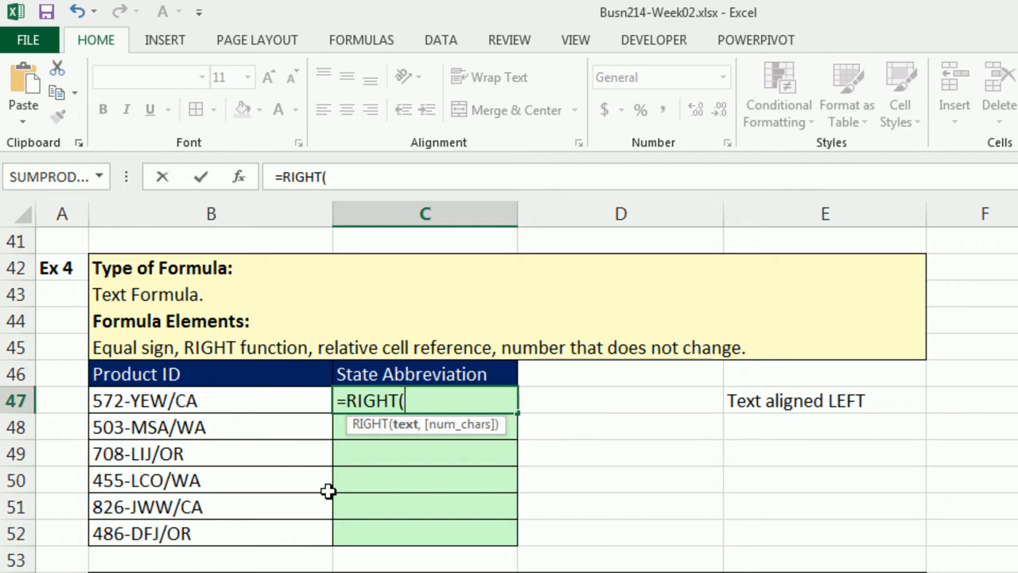
left_click(245, 401)
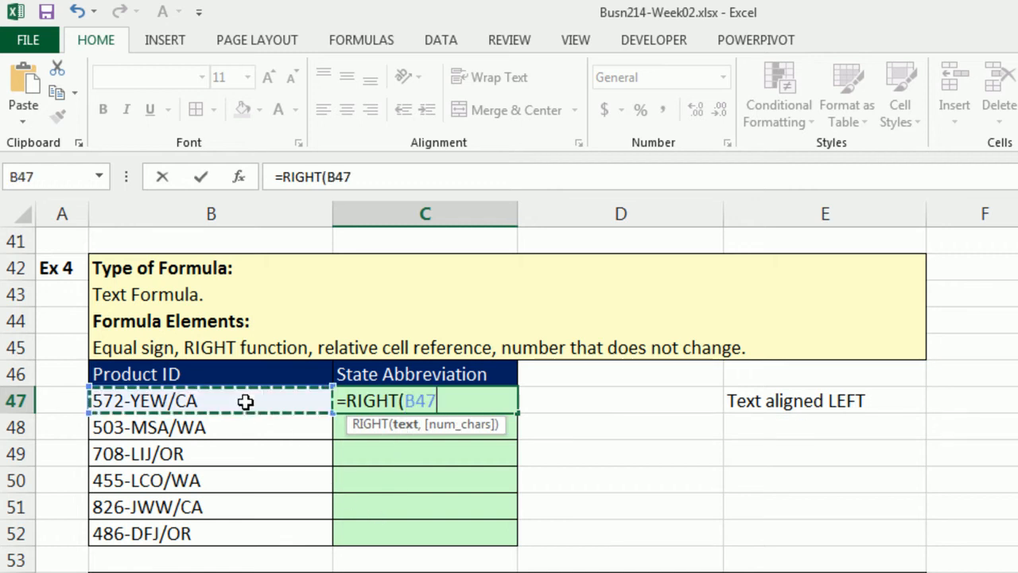
type(",")
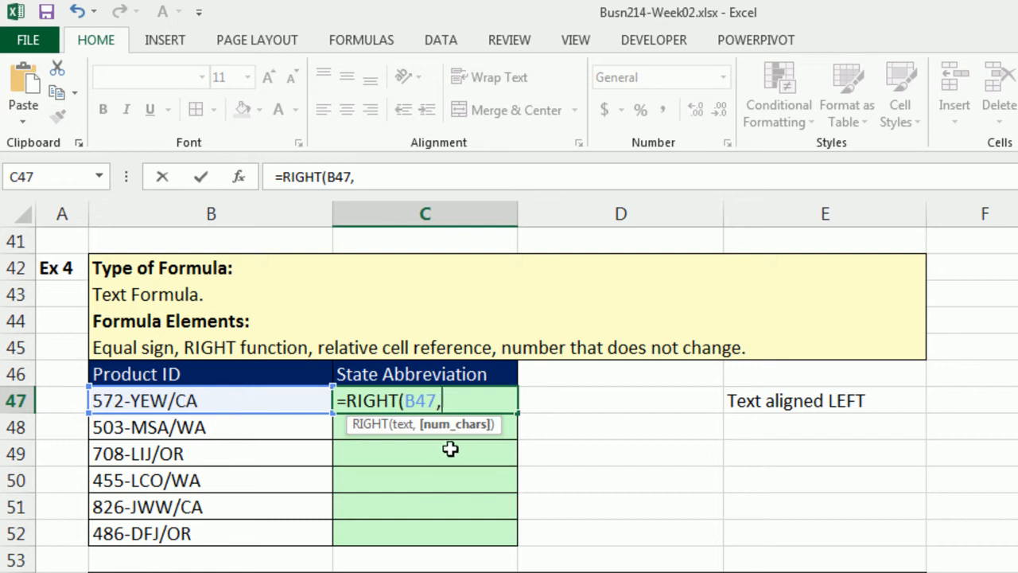
type("2")
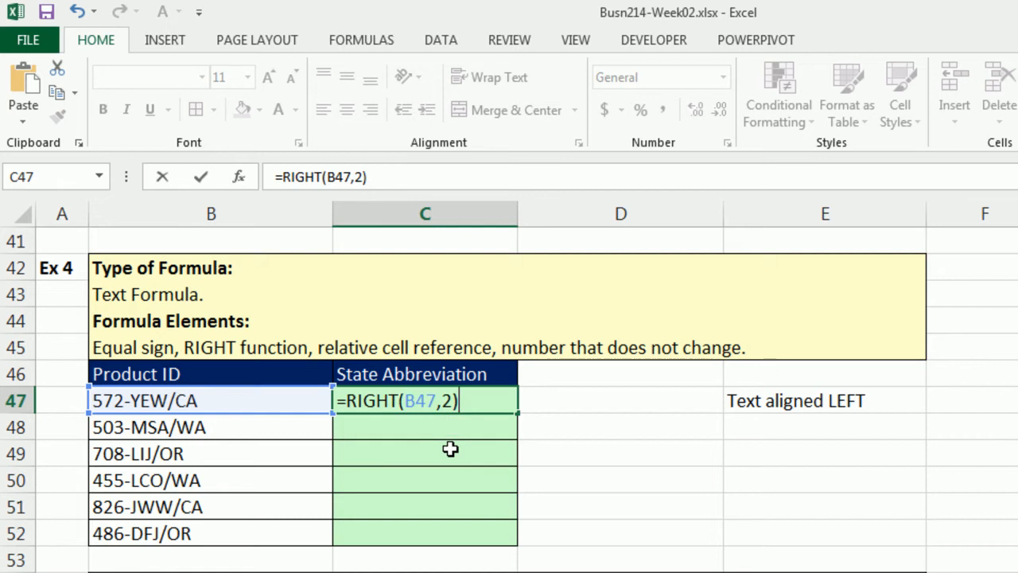
key("ctrl+Return")
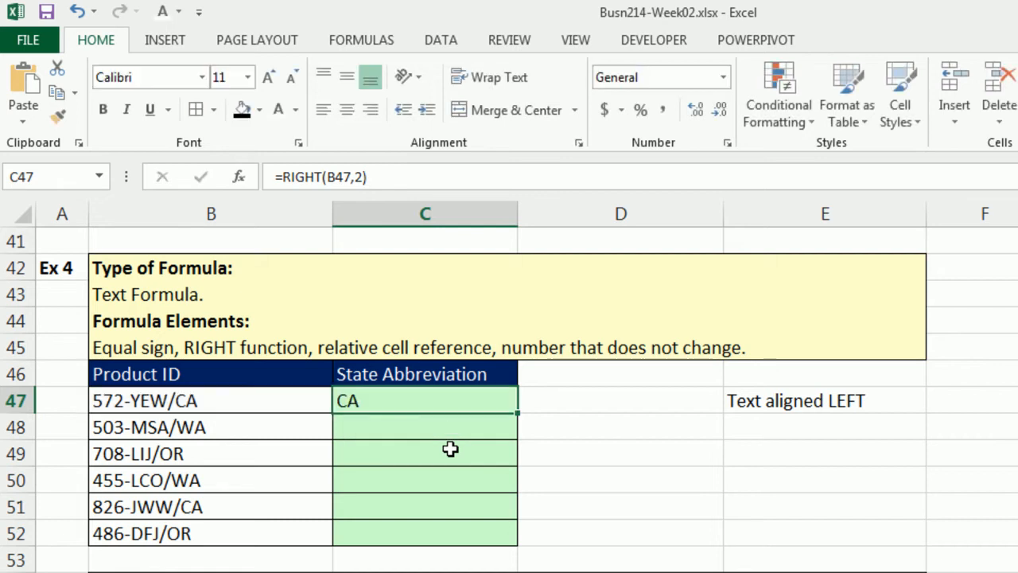
- Copy the RIGHT formula down the State Abbreviation column through row 52
double_click(516, 414)
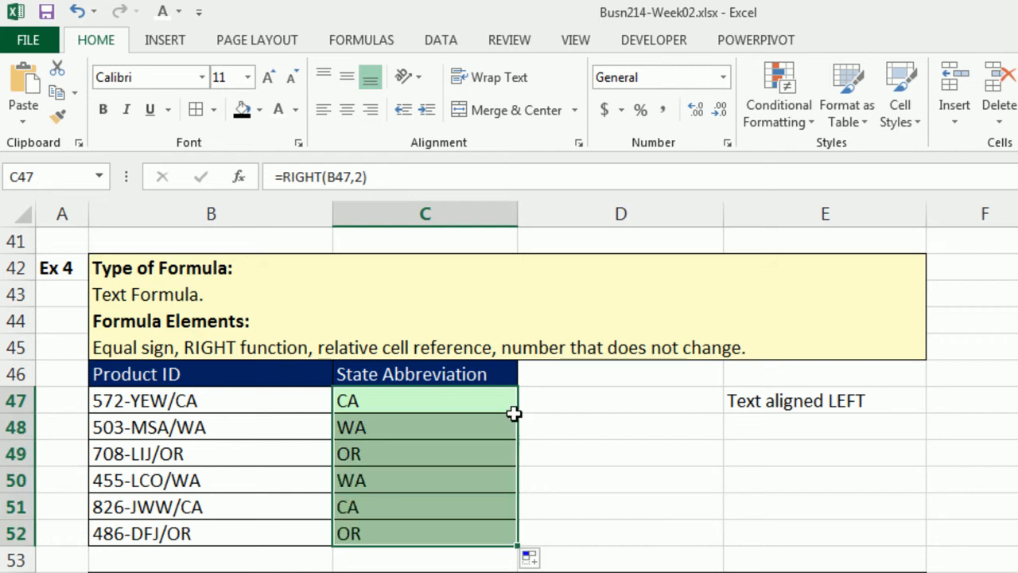
left_click(493, 538)
- Open the formula in C52 to examine its relative cell reference and fixed number
scroll(493, 538, "down", 1)
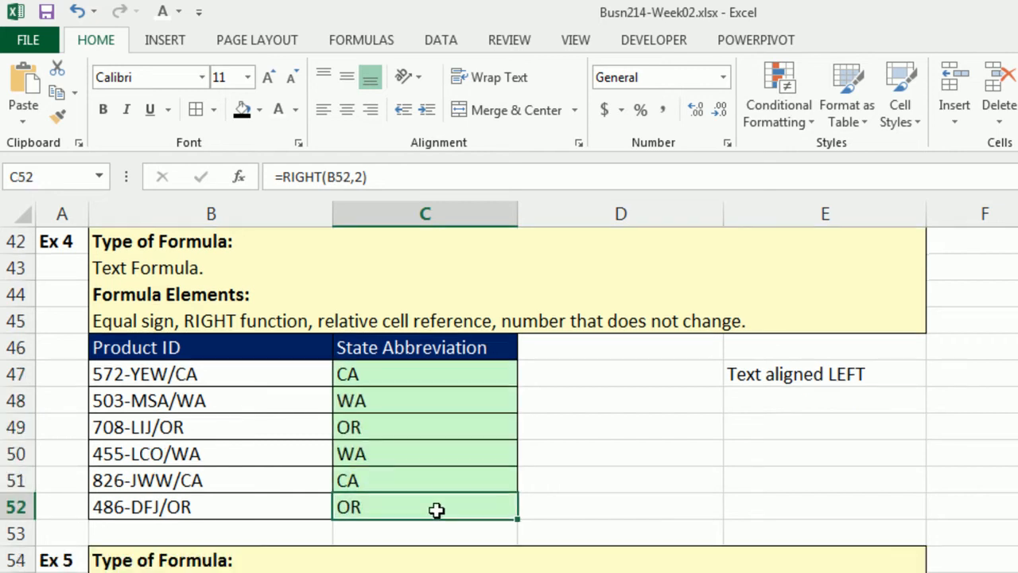
double_click(438, 507)
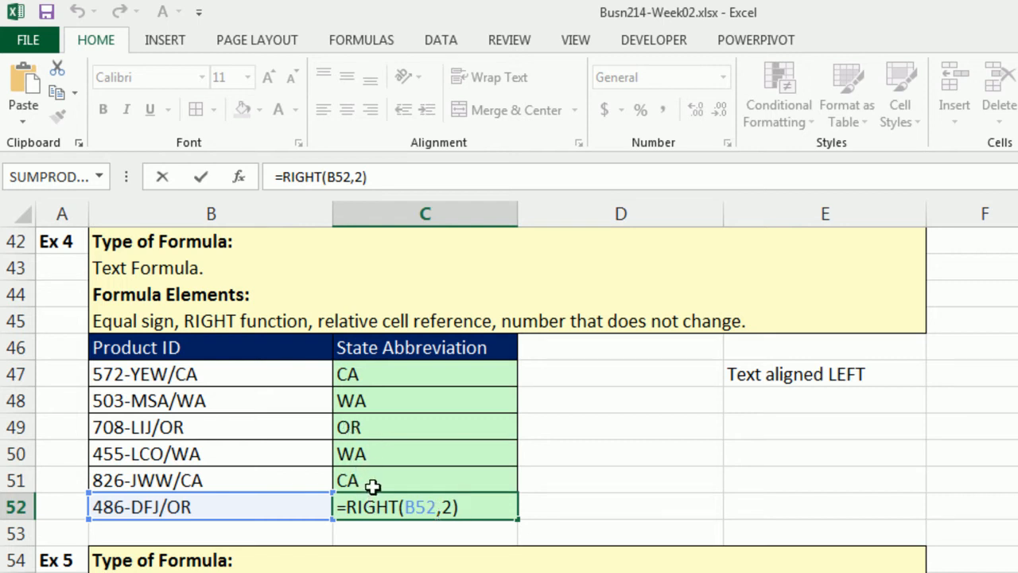
double_click(447, 507)
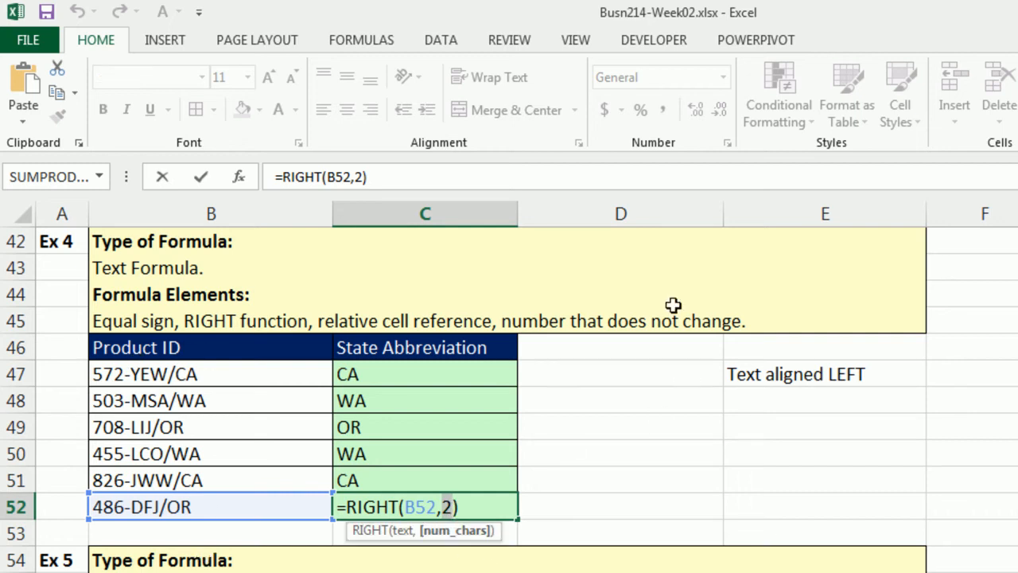
- Examine the Example 5 product codes and state abbreviations alongside the empty Product ID for Computer column
key("Return")
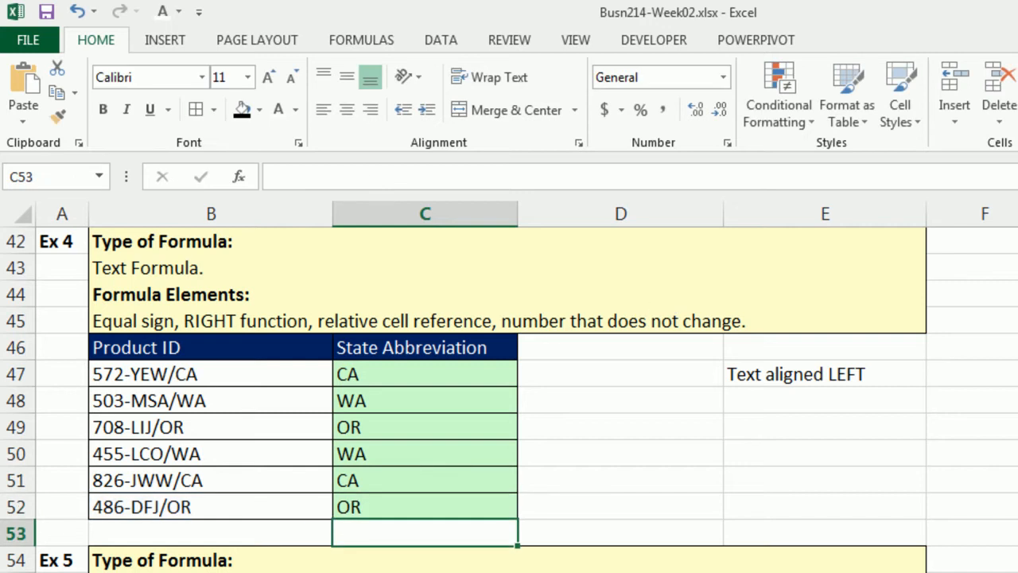
scroll(508, 398, "down", 4)
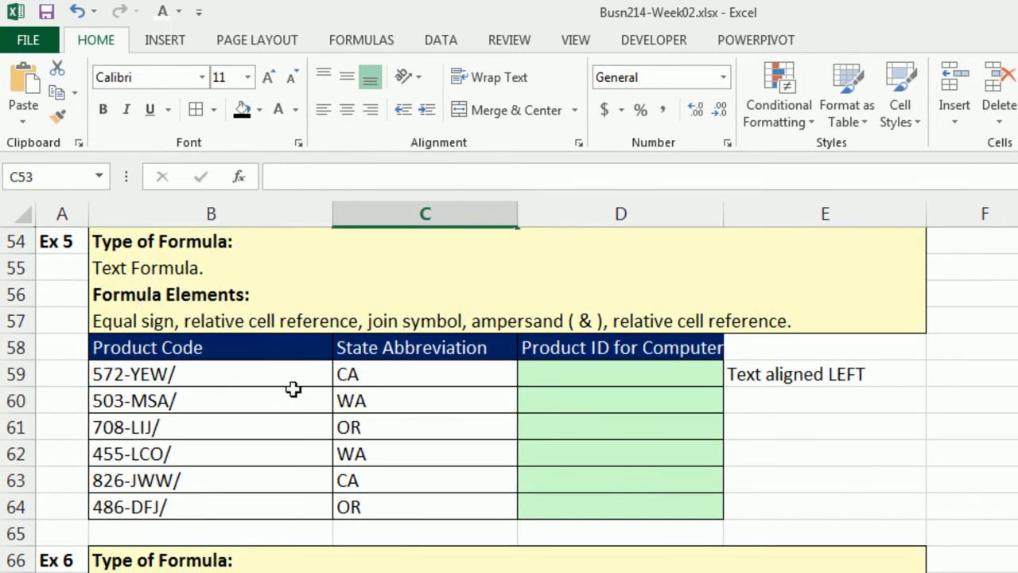
left_click(295, 376)
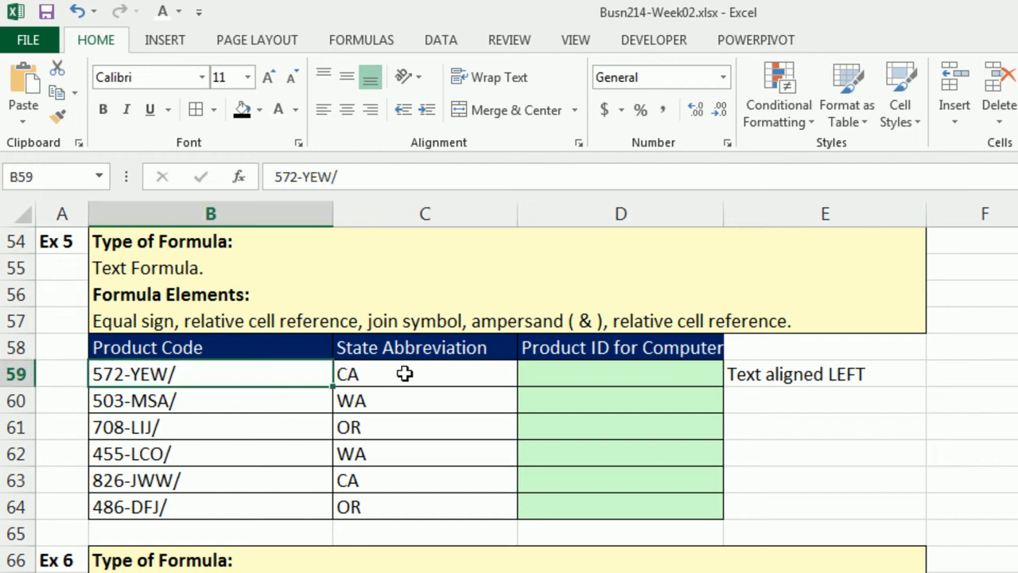
left_click_drag(405, 373, 400, 506)
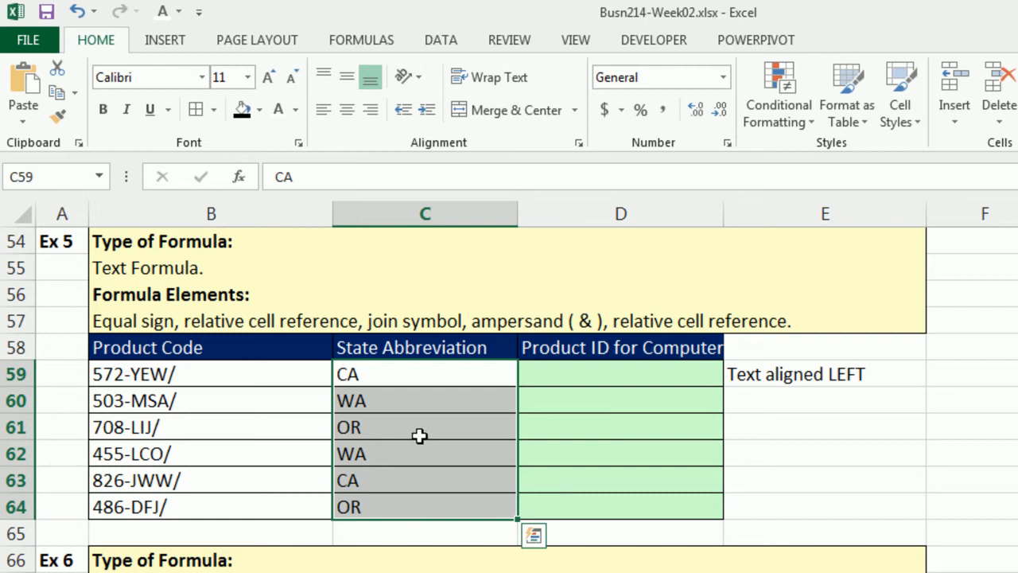
left_click(589, 372)
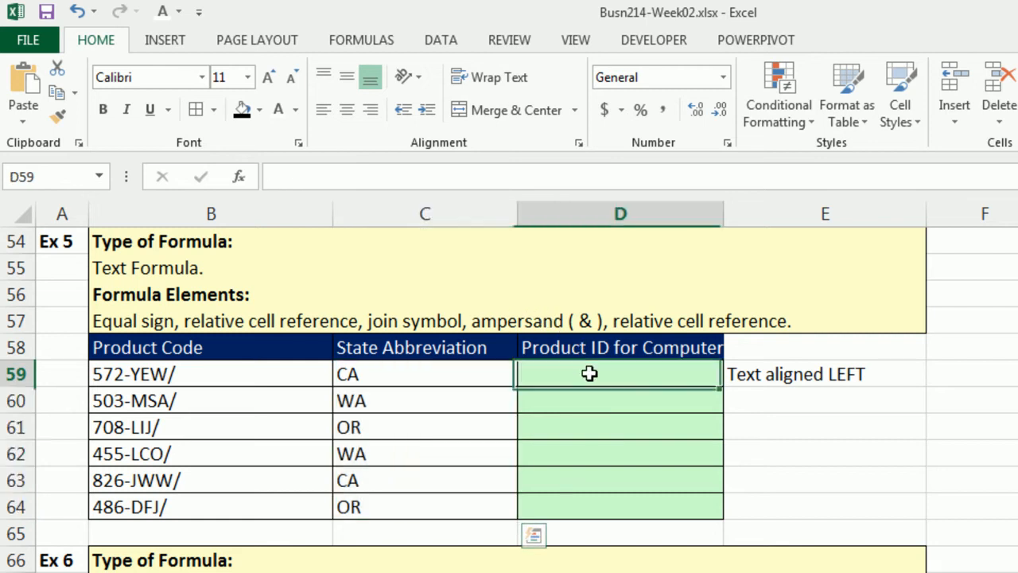
left_click(206, 377)
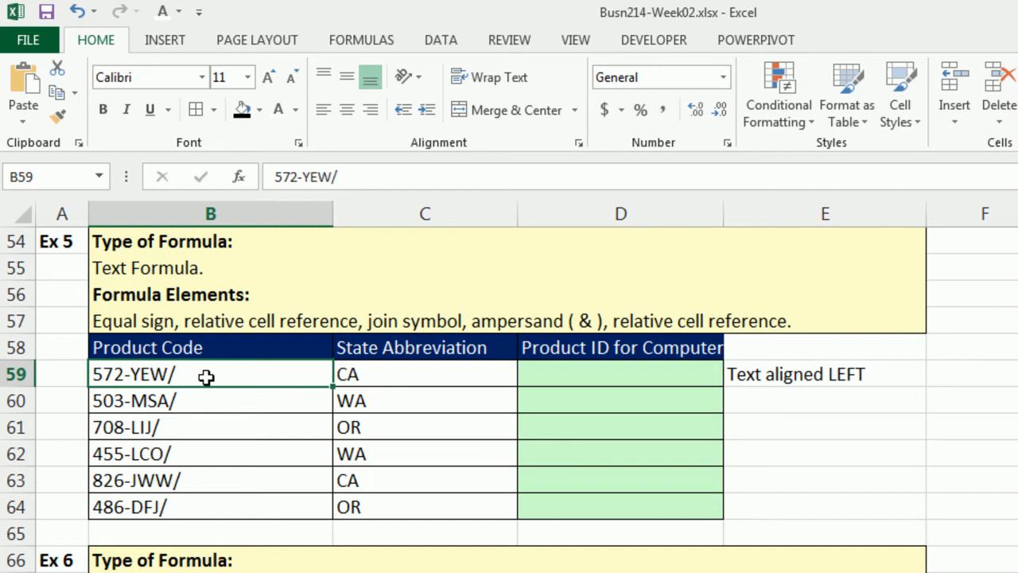
left_click(371, 374)
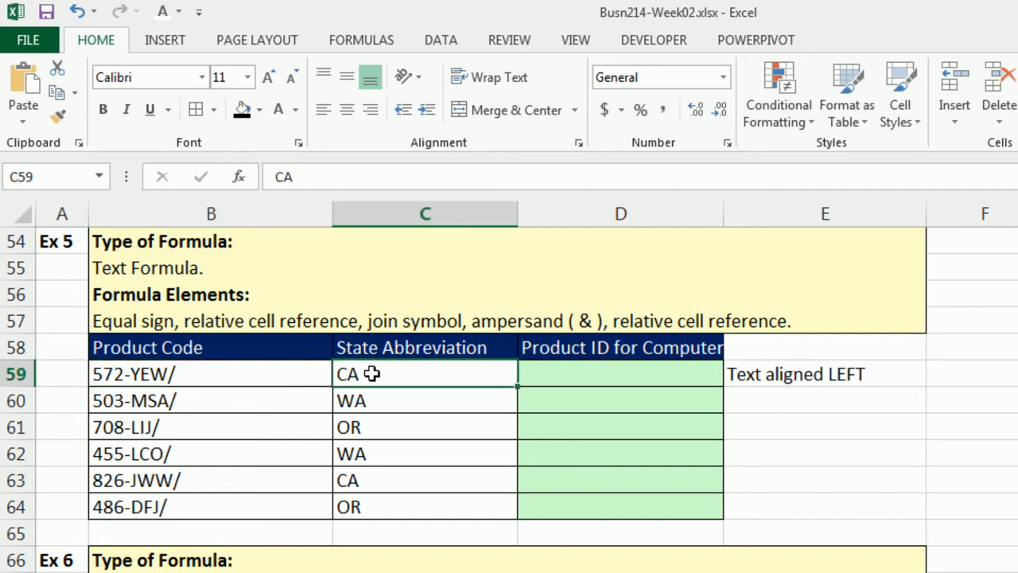
left_click(575, 380)
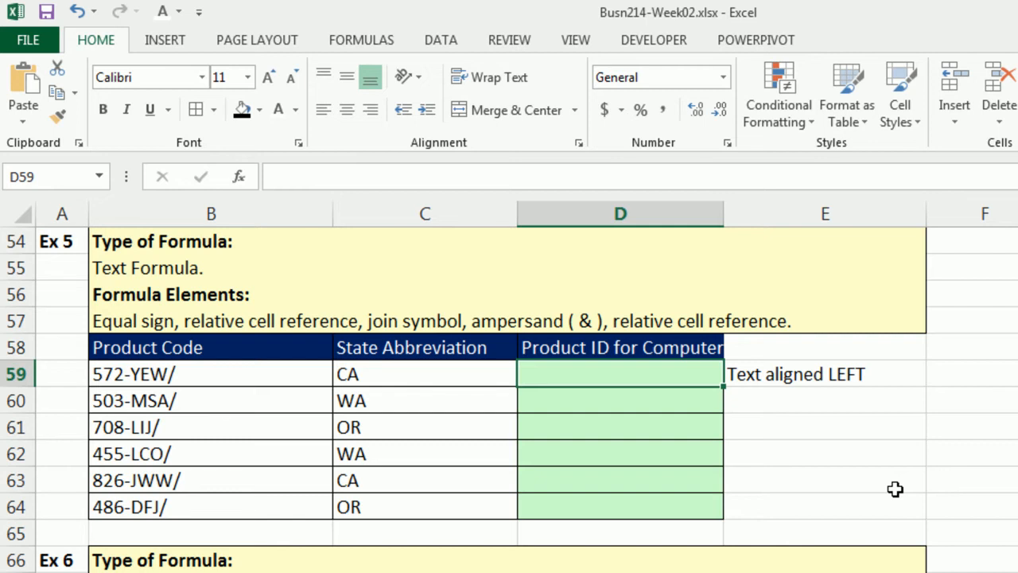
- In D59, enter the formula =B59&C59 joining product code and state, and copy it down through row 64
type("=")
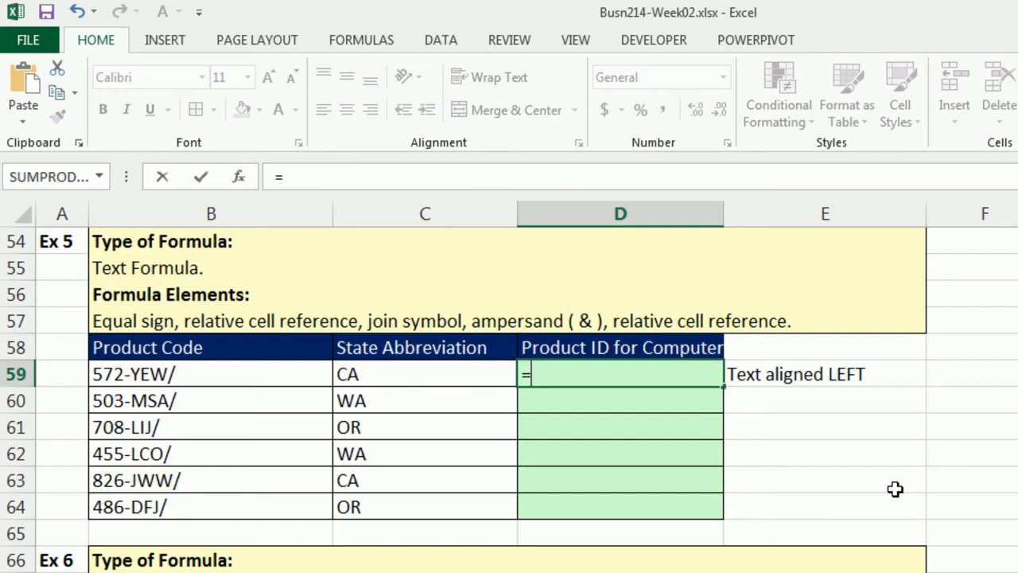
left_click(293, 381)
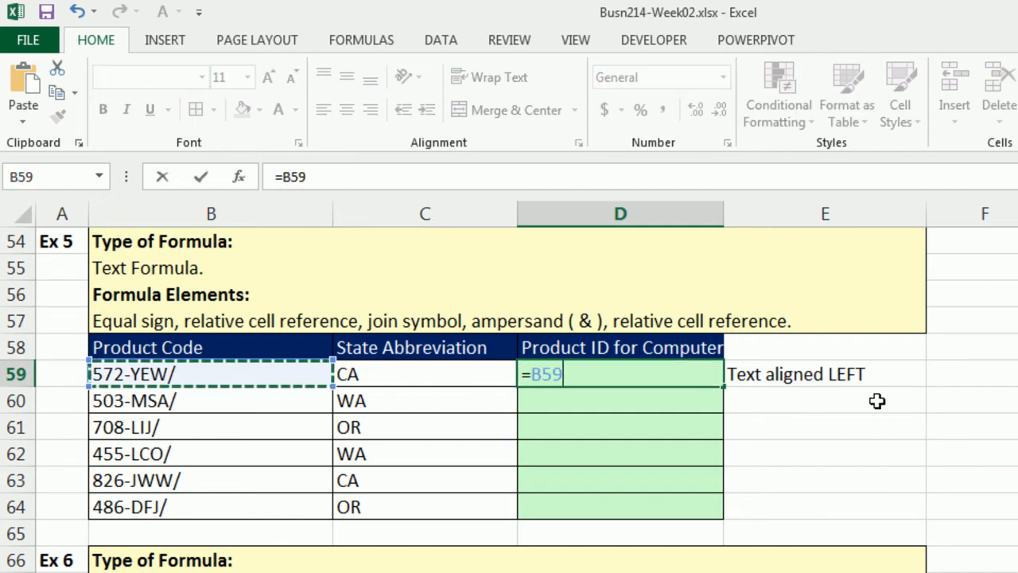
type("&")
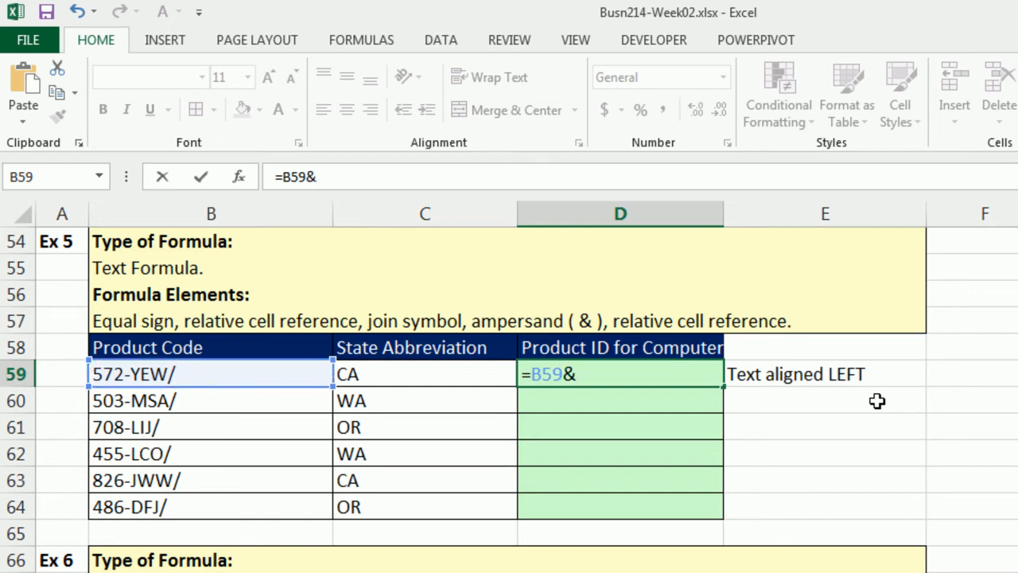
key("Left")
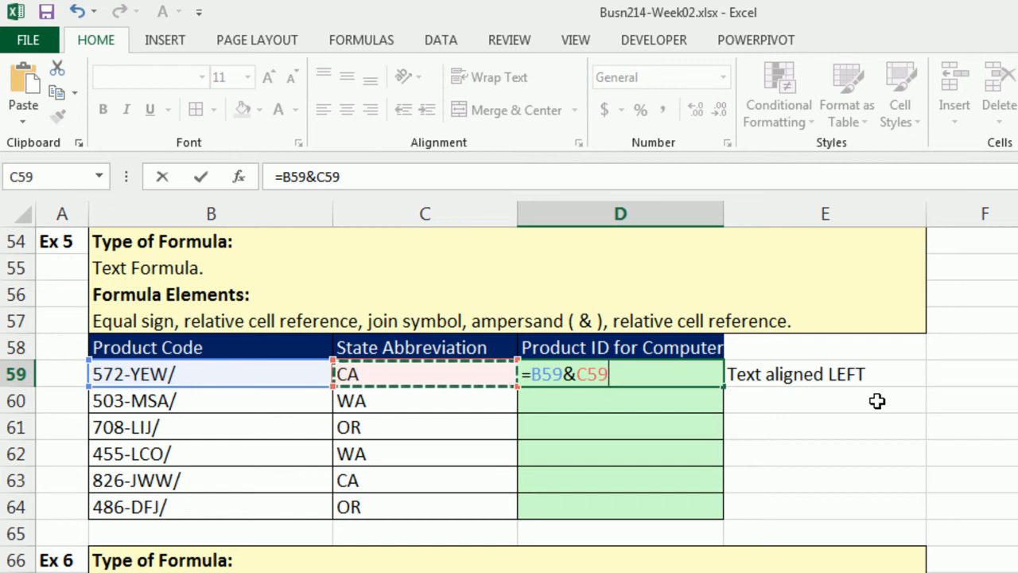
key("ctrl+Return")
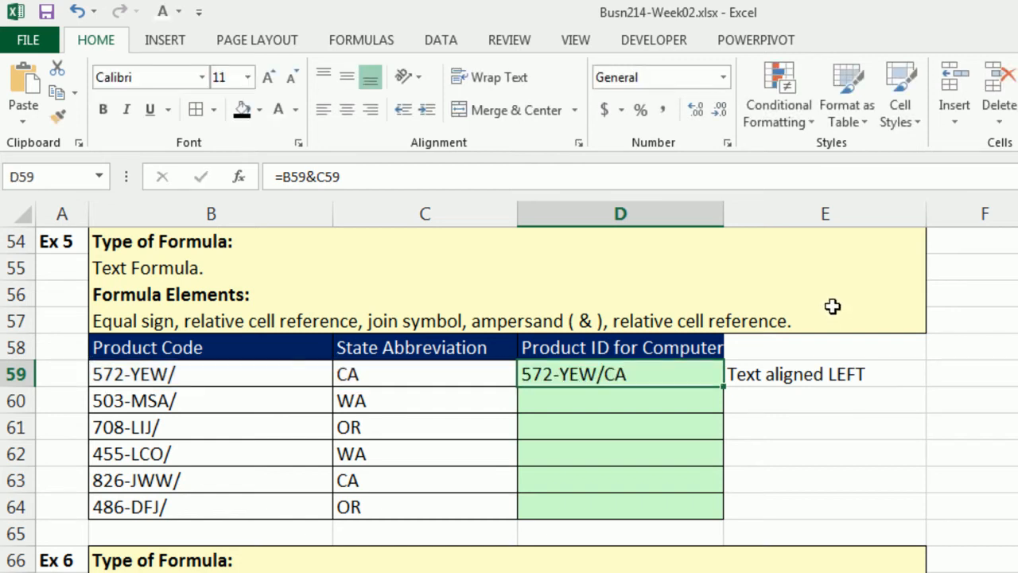
double_click(723, 389)
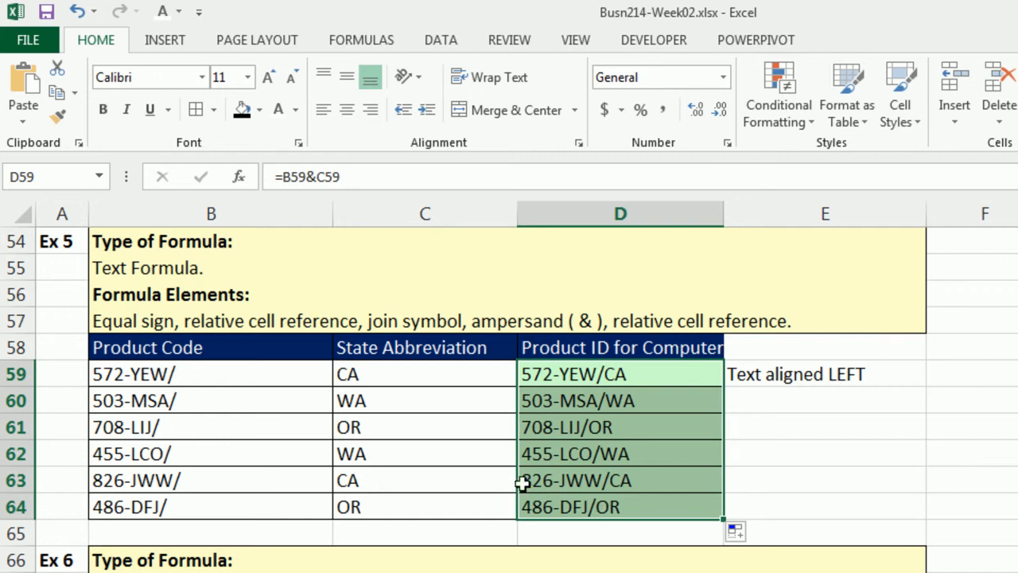
- Open the formula in D64 to examine its two relative cell references
left_click(605, 509)
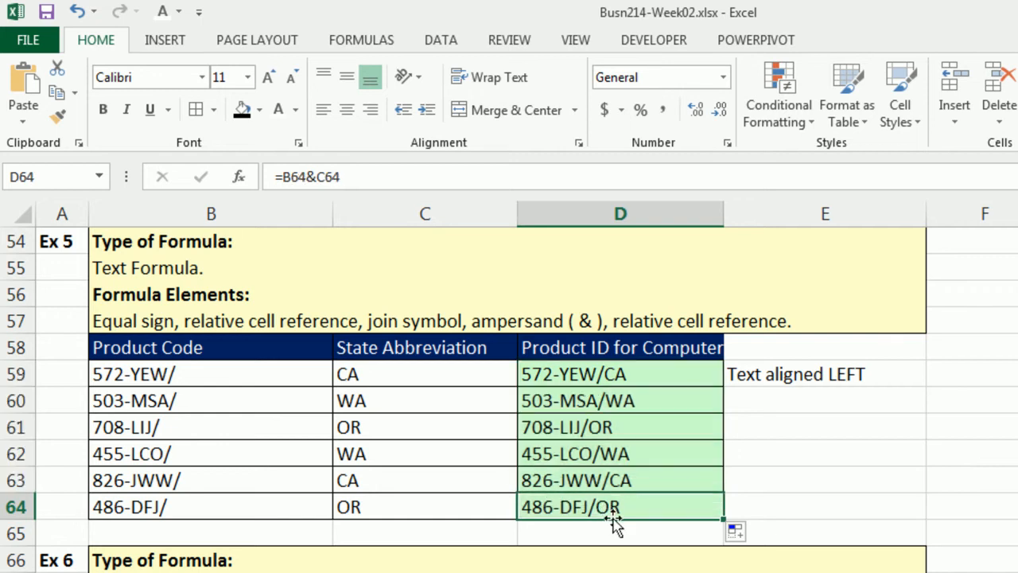
key("F2")
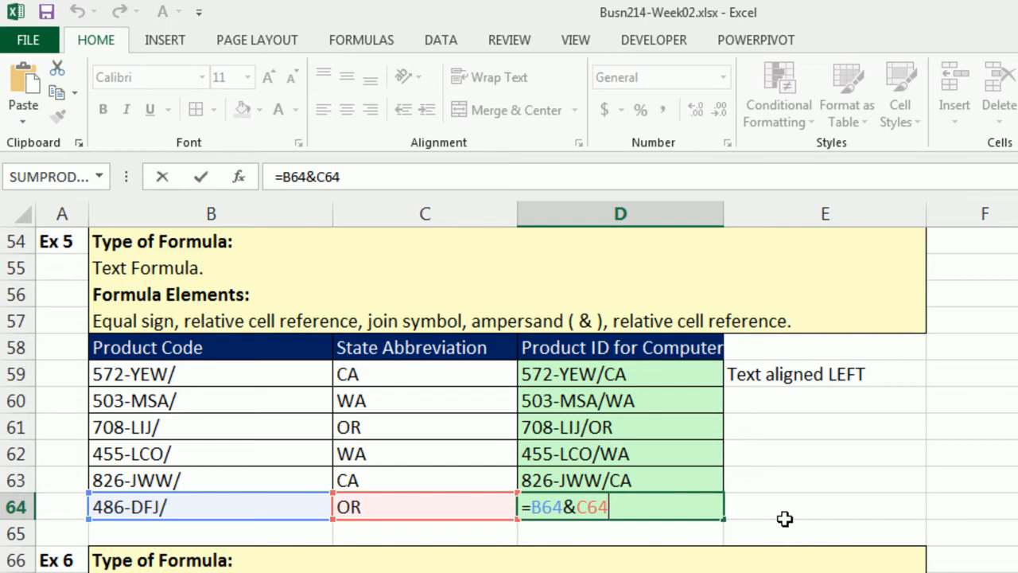
key("Return")
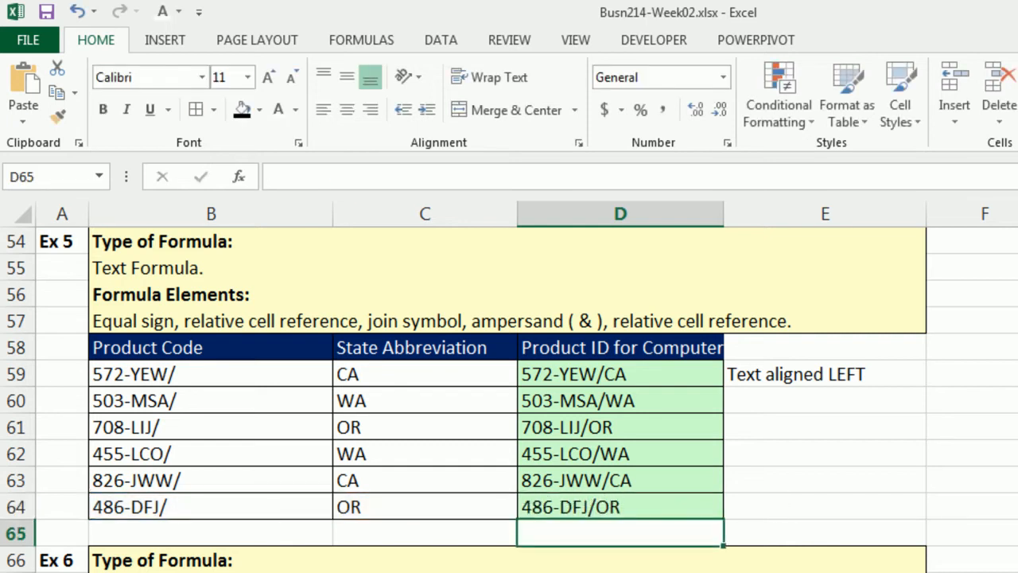
- In Example 6, enter =C73>$C$82 in D73 to compare calls allowed against the absolute Maximum Calls Allowed cell
scroll(509, 398, "down", 4)
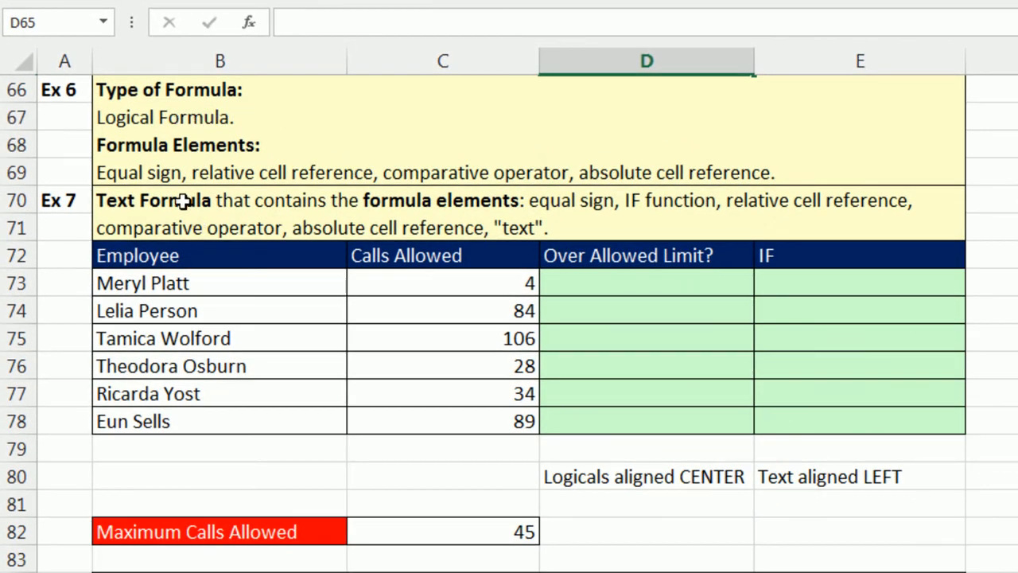
left_click(454, 538)
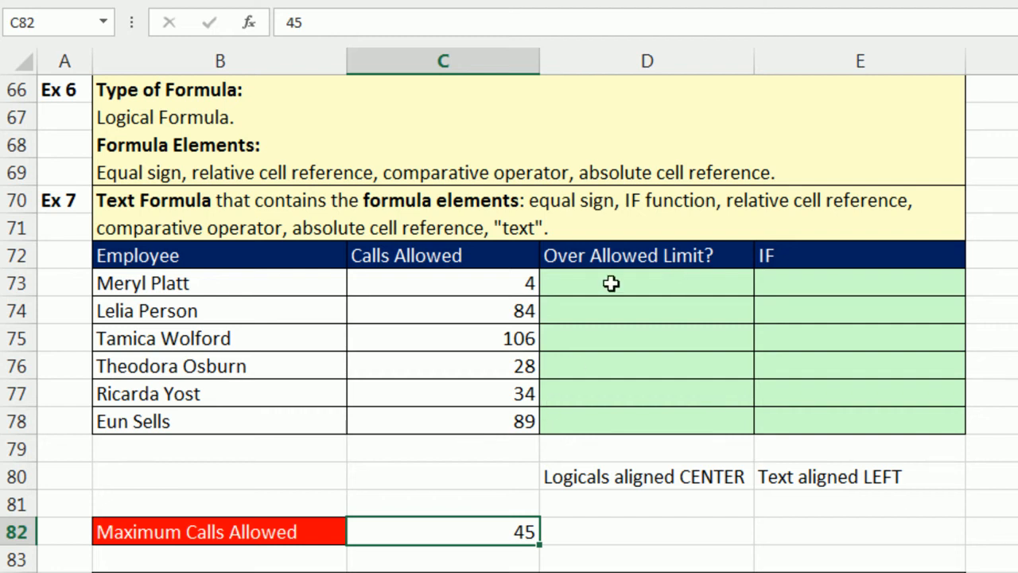
left_click(515, 280)
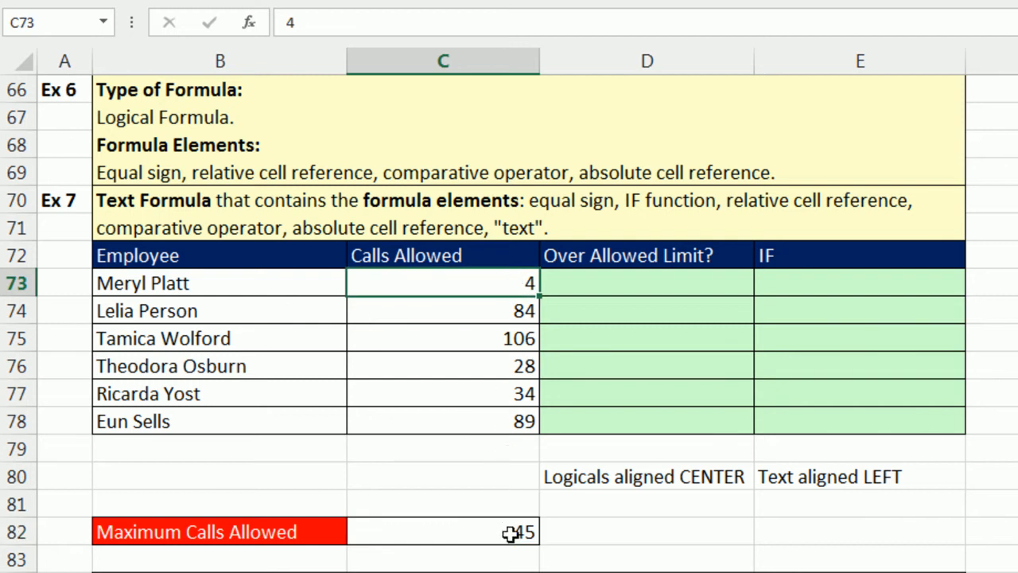
left_click(631, 293)
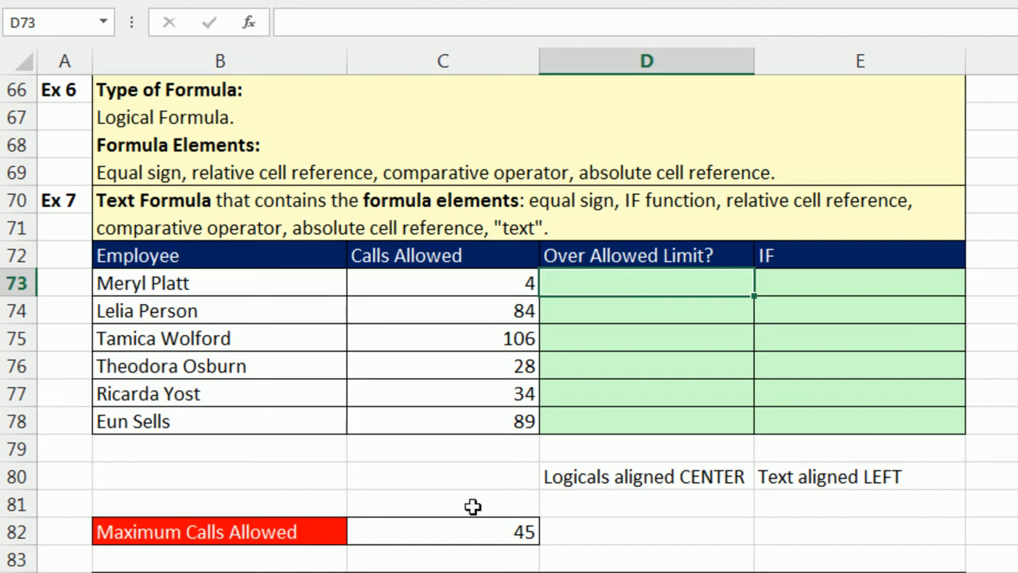
left_click(570, 315)
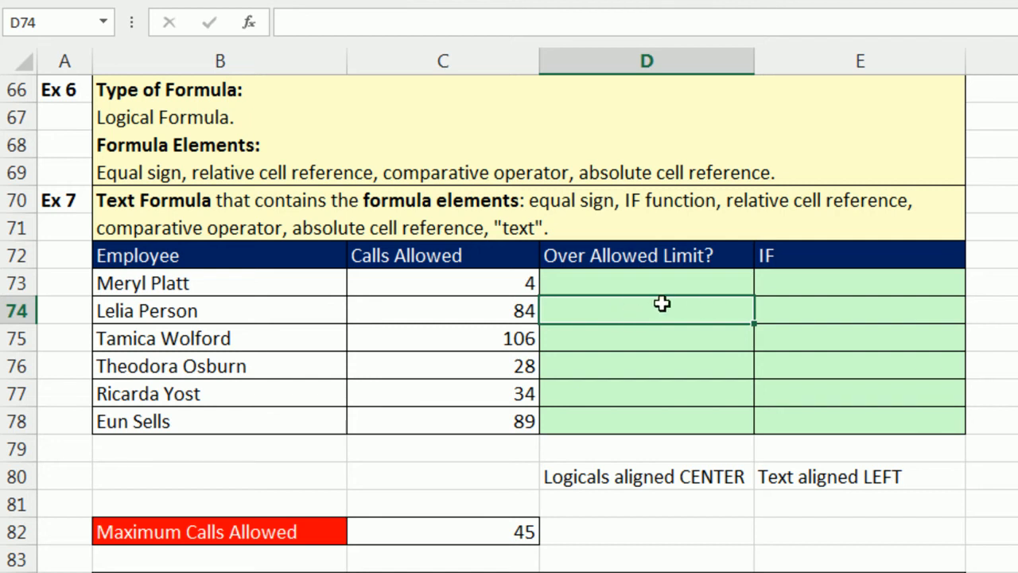
left_click(705, 286)
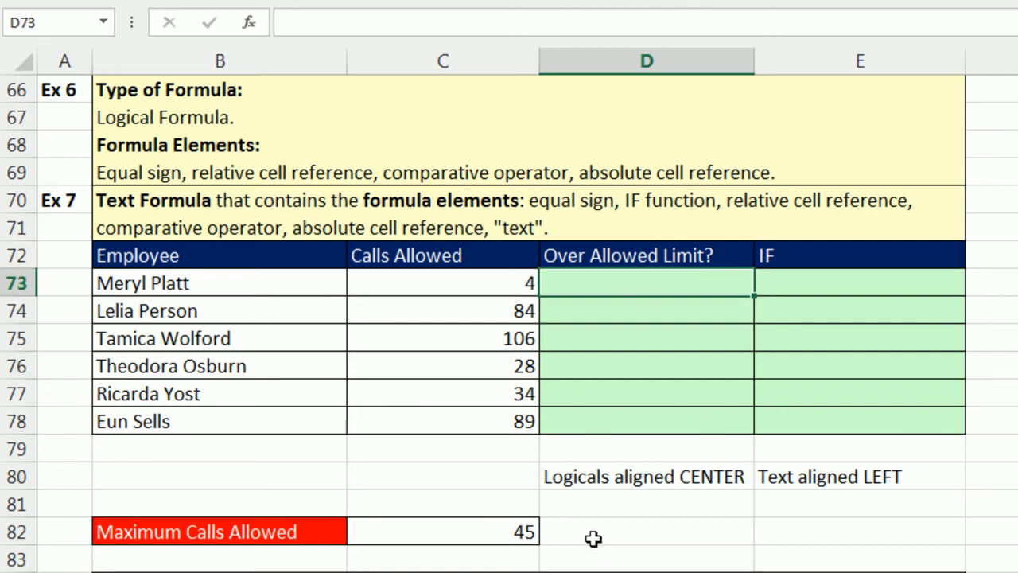
type("=")
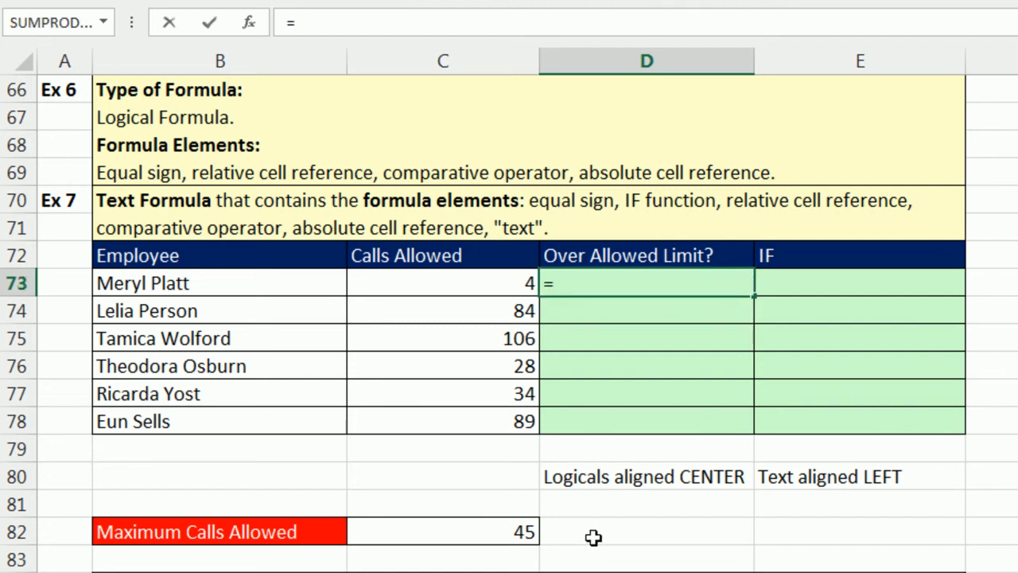
key("Left")
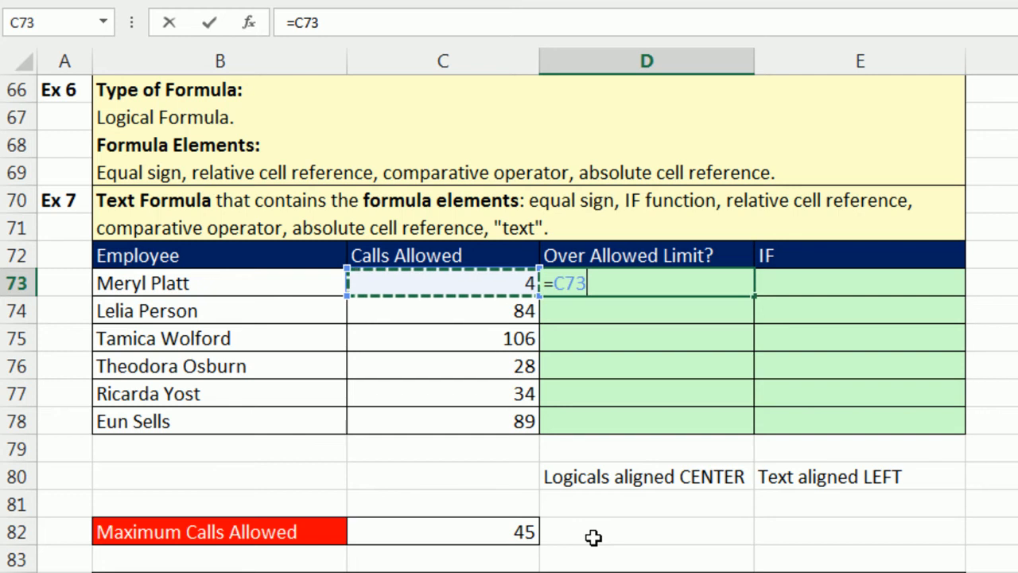
type(">")
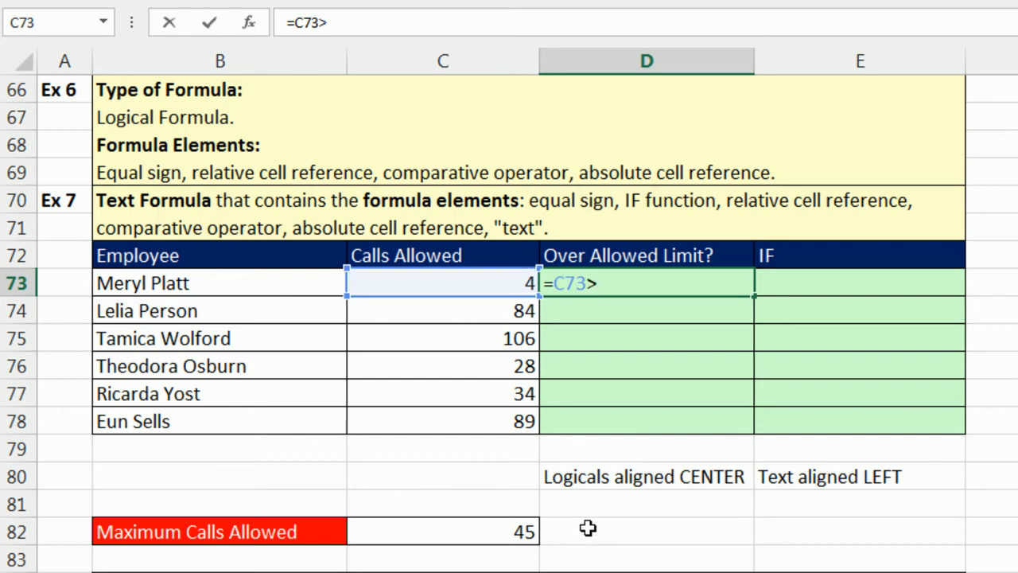
left_click(502, 528)
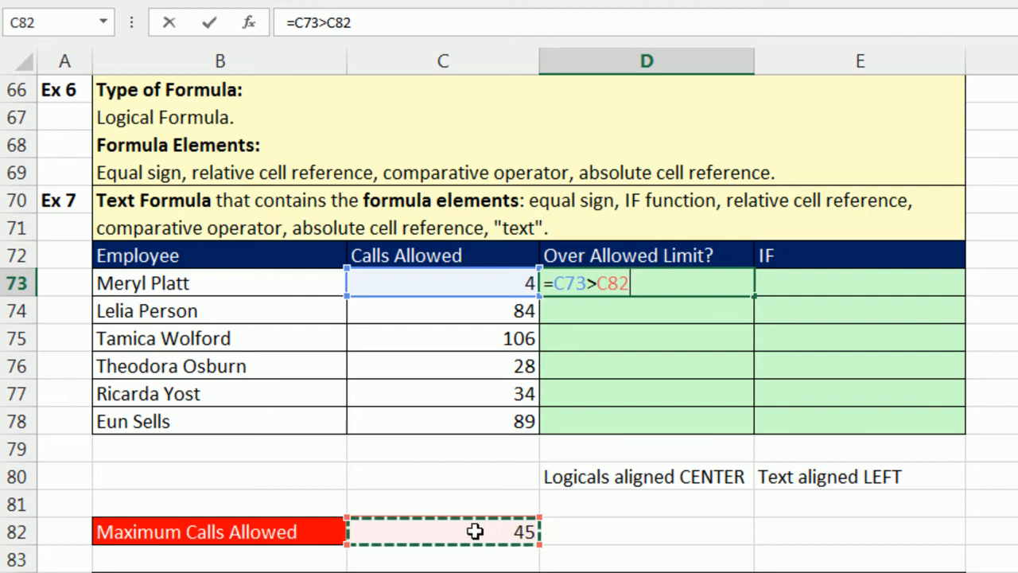
key("F4")
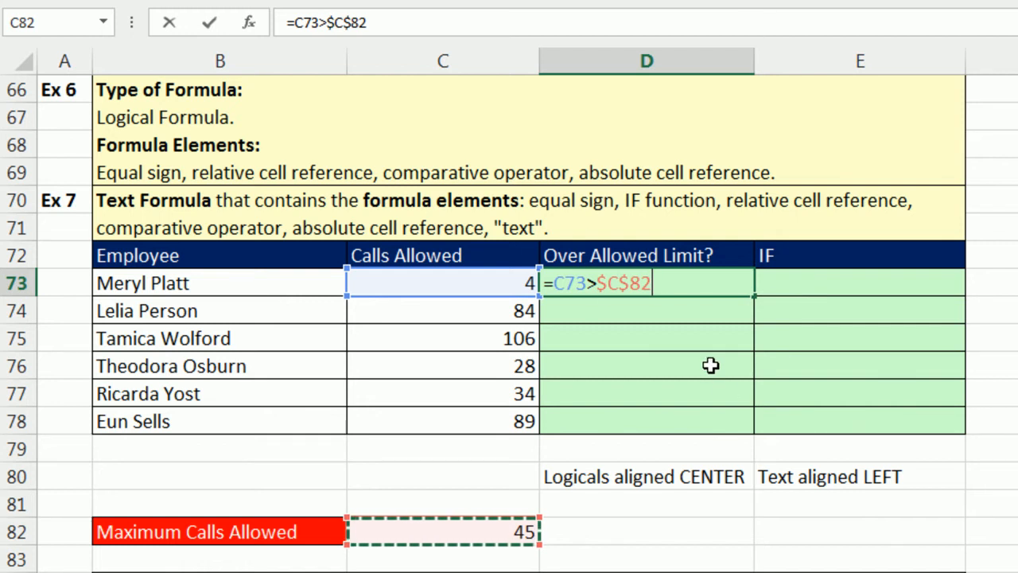
key("ctrl+Return")
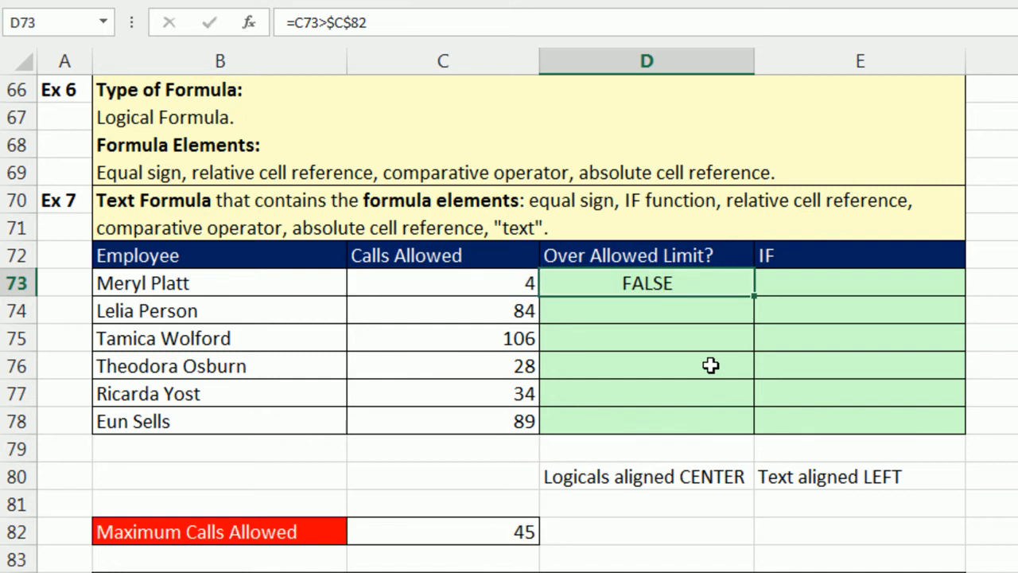
- Copy the comparison formula down through row 78 and open D78 to check its references
double_click(751, 296)
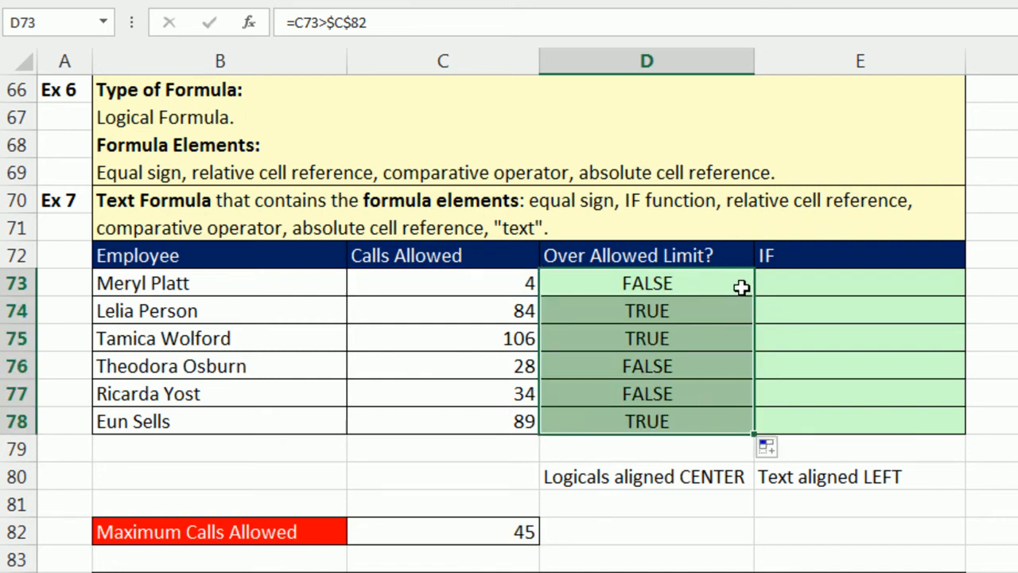
left_click(650, 422)
key("F2")
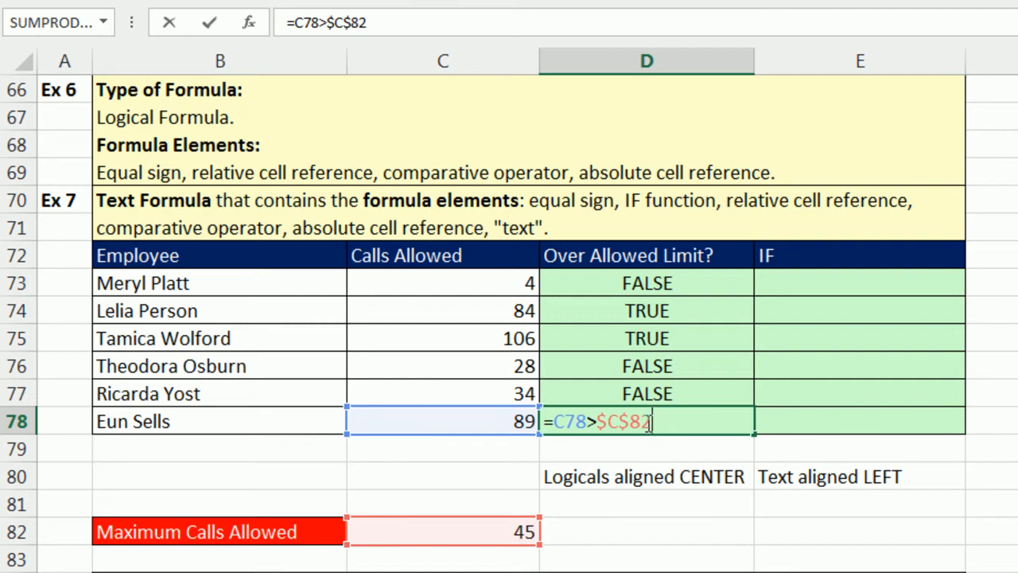
key("Escape")
- In E73, enter =IF(C73>$C$82,"Over","Under") and copy it down through row 78
left_click(809, 282)
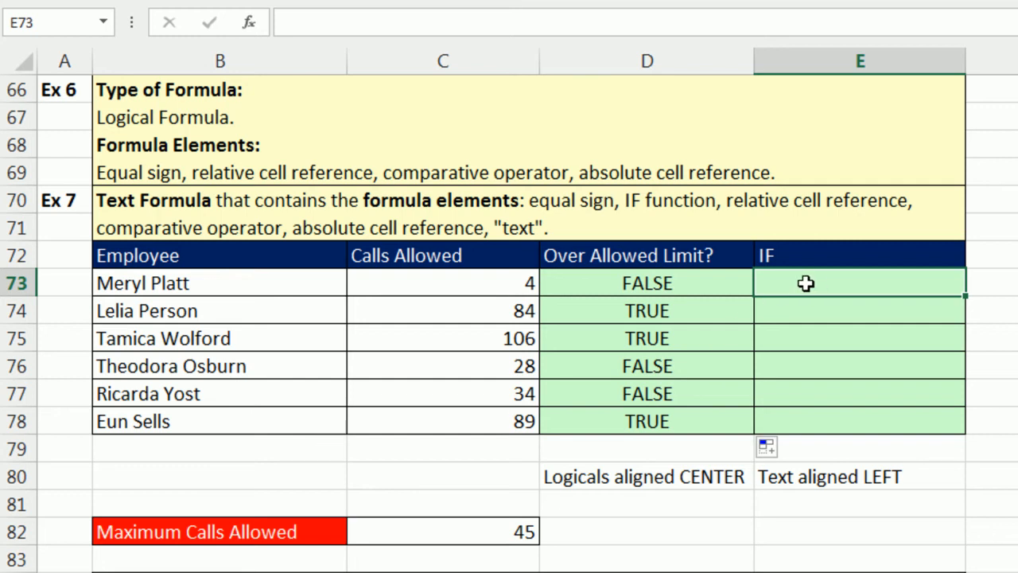
left_click(807, 310)
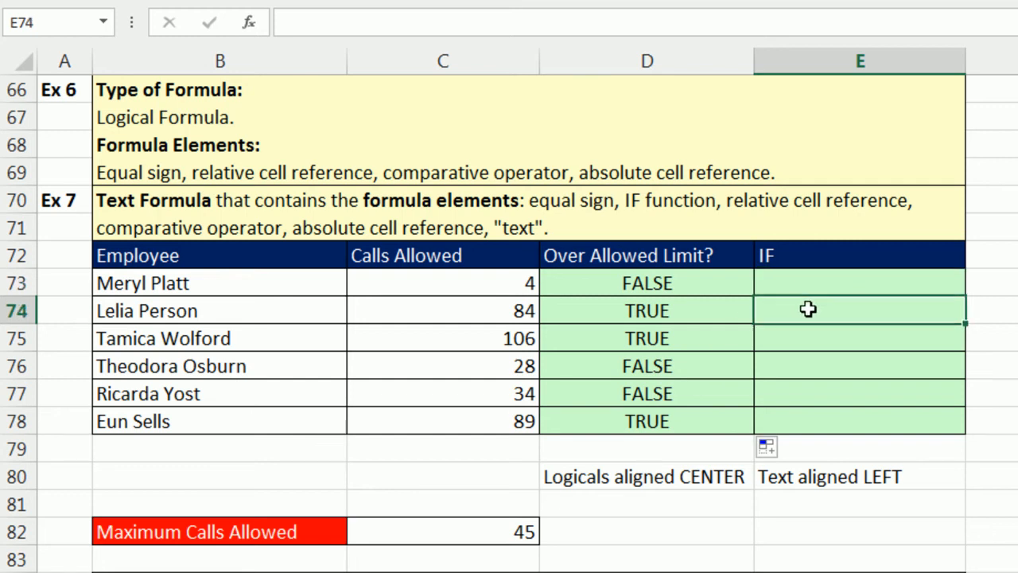
left_click(848, 285)
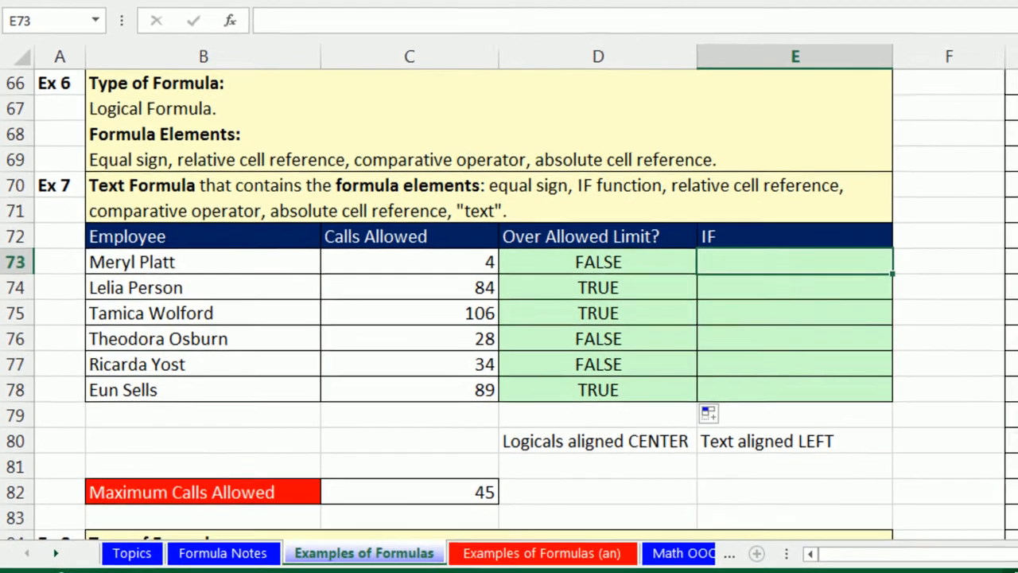
type("=if(")
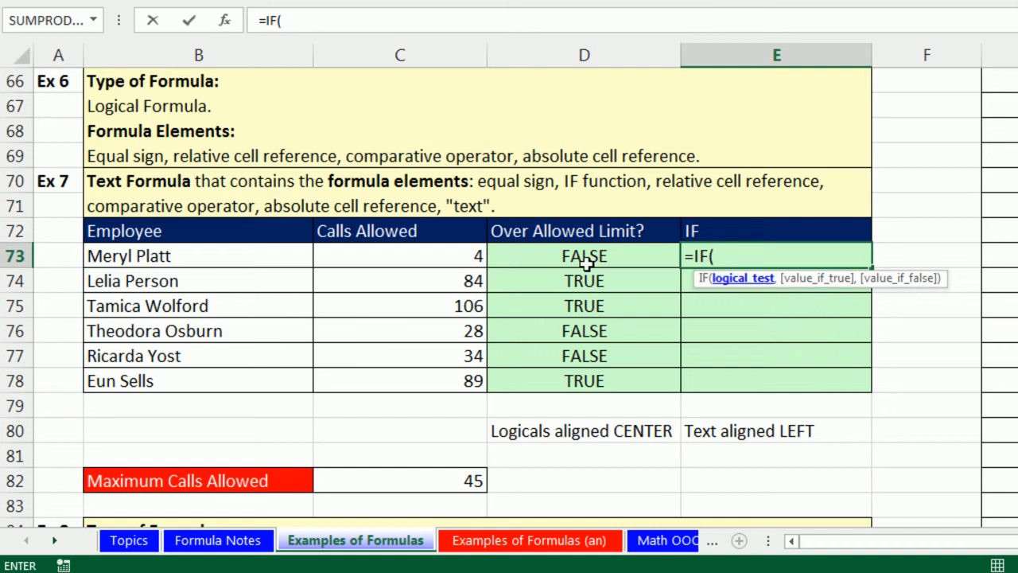
left_click(433, 255)
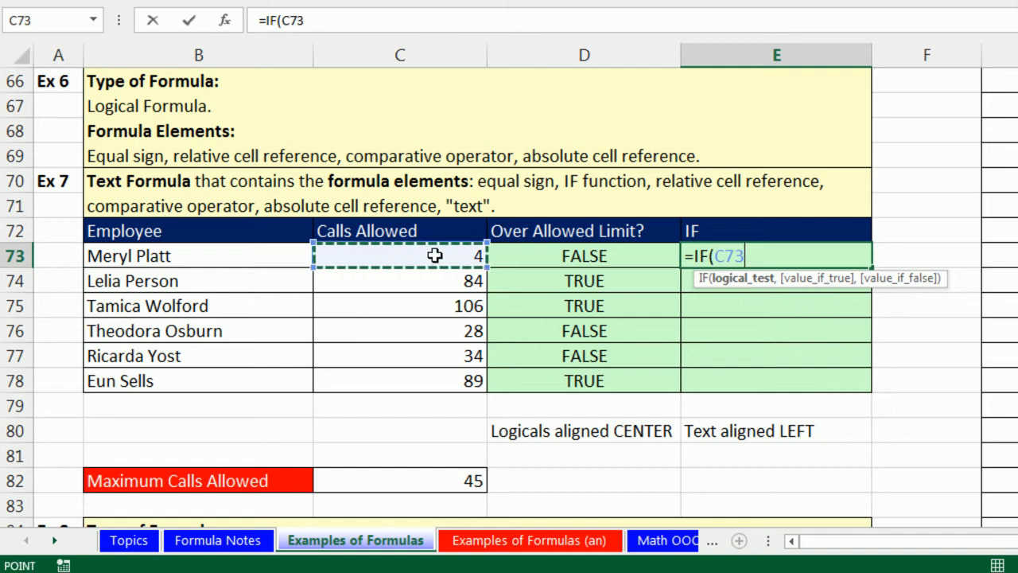
type(">")
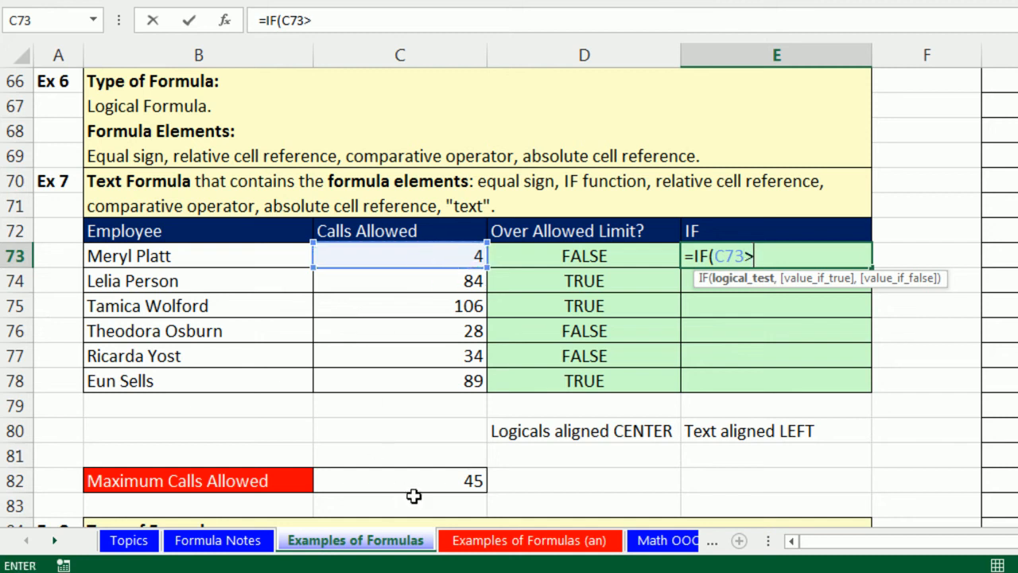
left_click(409, 483)
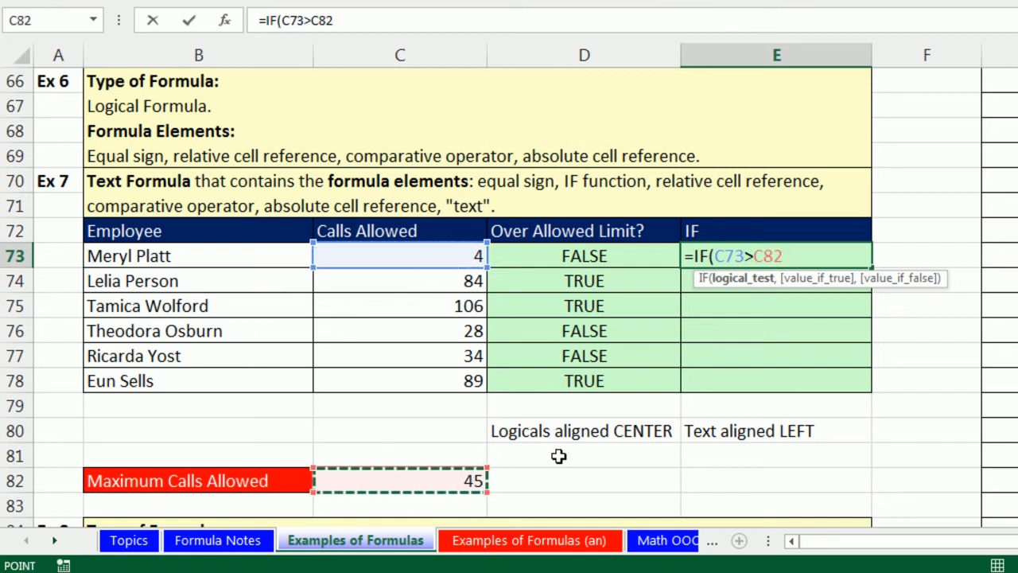
key("F4")
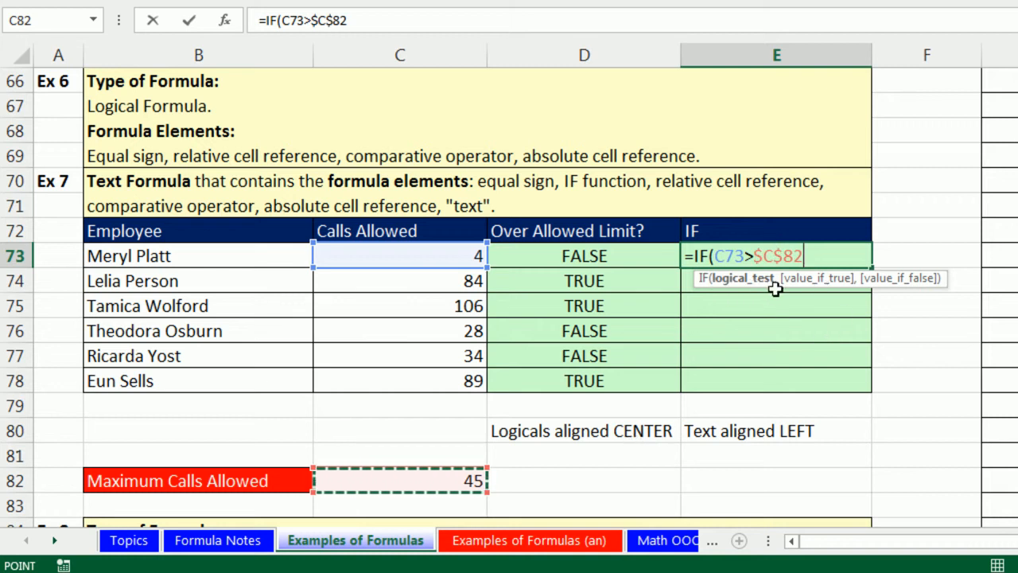
type(",")
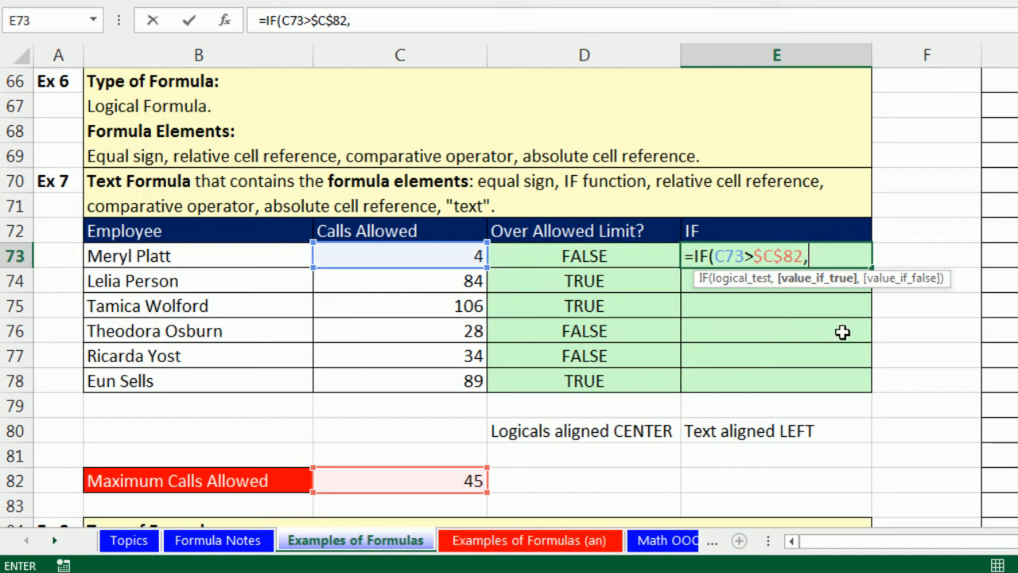
type("\"over")
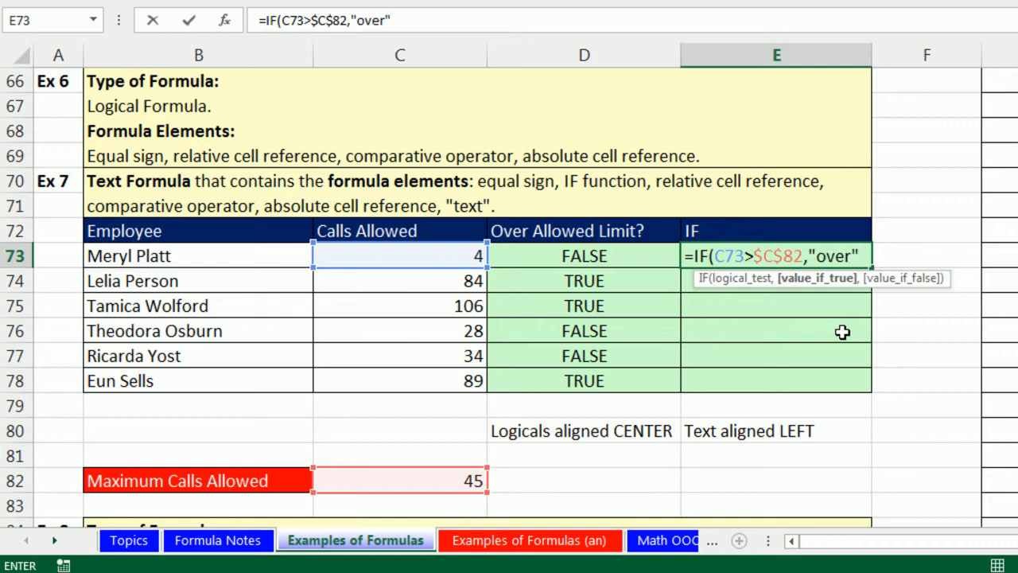
key("BackSpace")
key("BackSpace")
key("BackSpace")
key("BackSpace")
key("BackSpace")
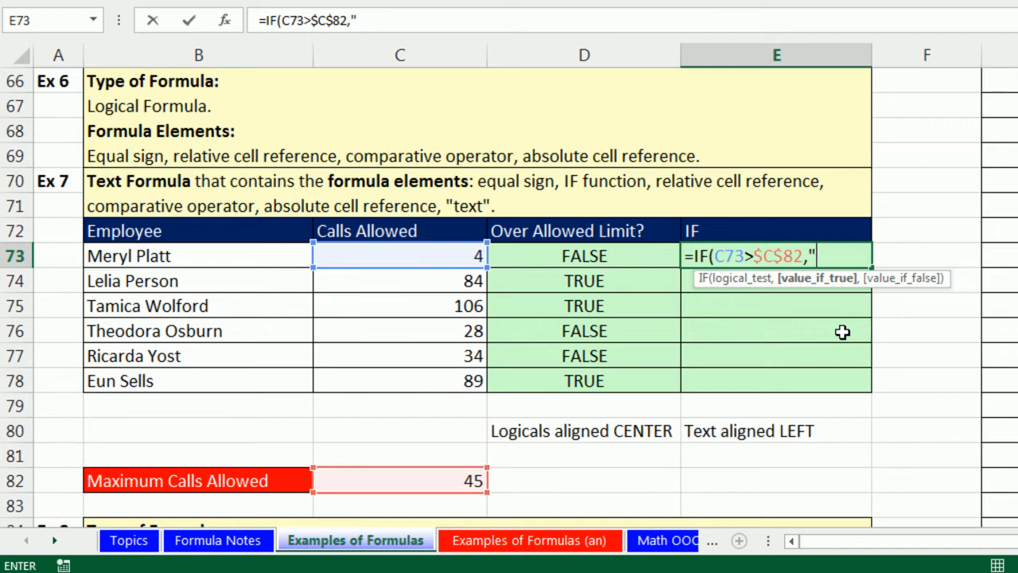
type("o")
key("BackSpace")
type("Over")
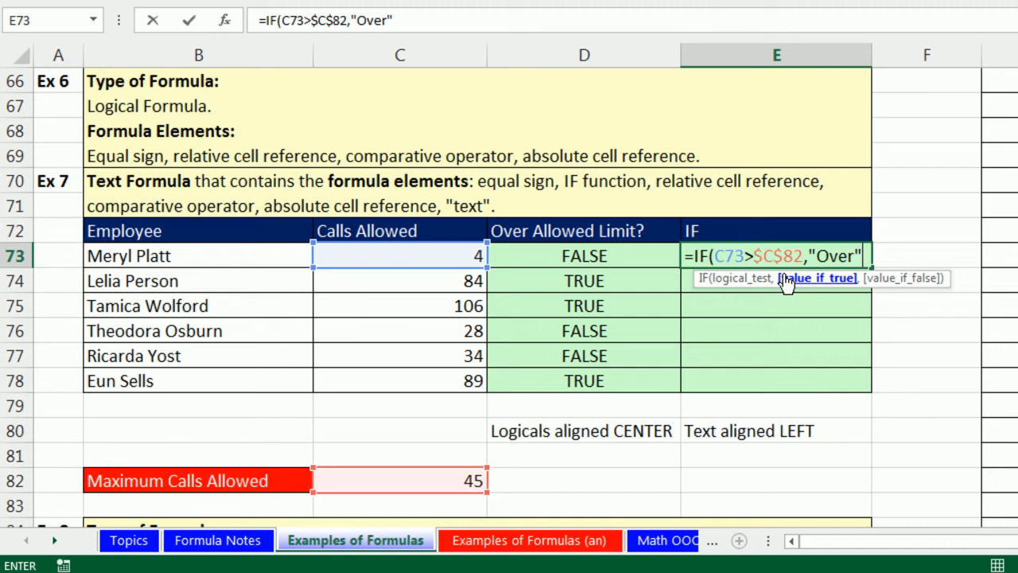
type(",")
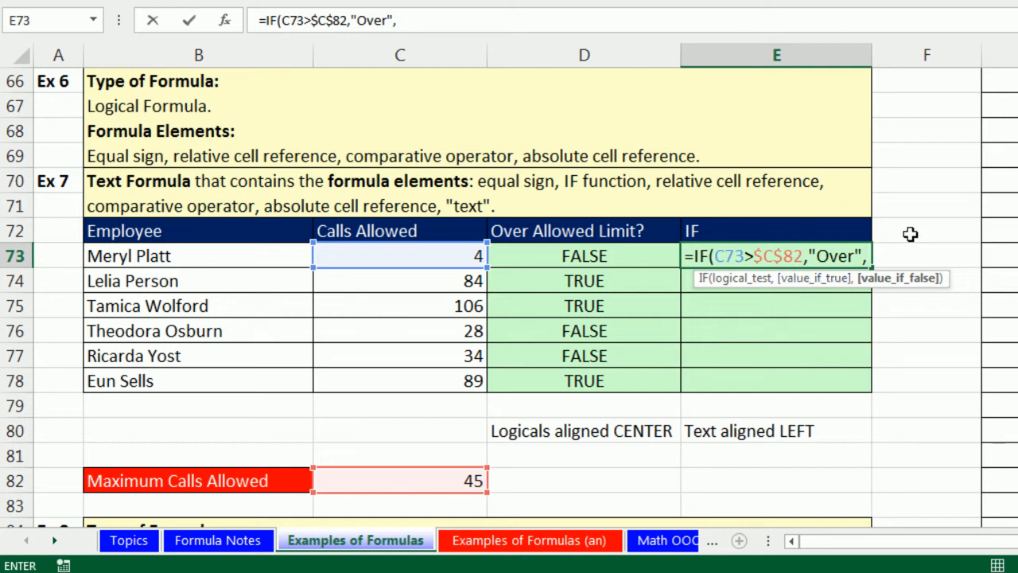
type("\"Under")
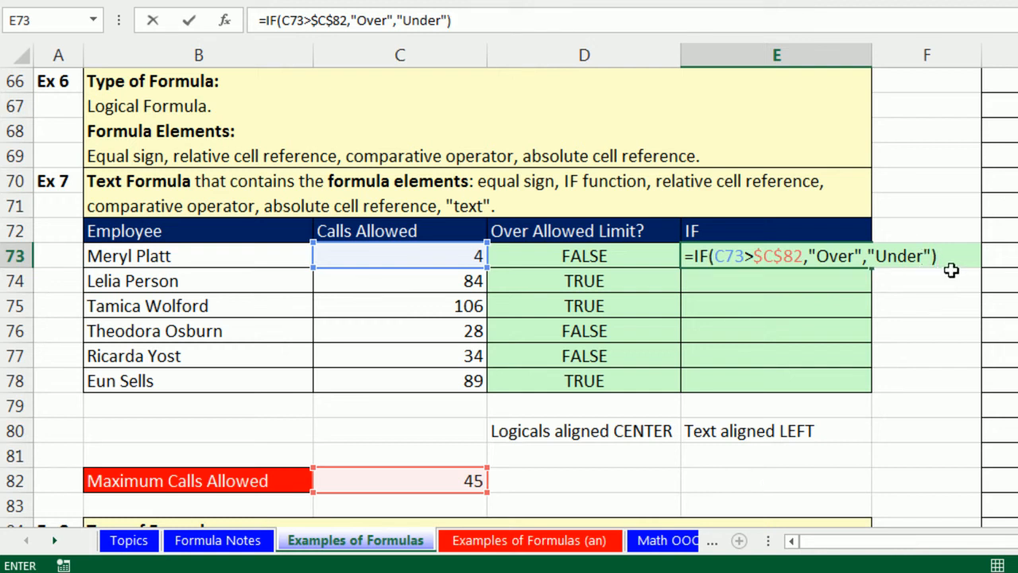
key("ctrl+Return")
double_click(871, 268)
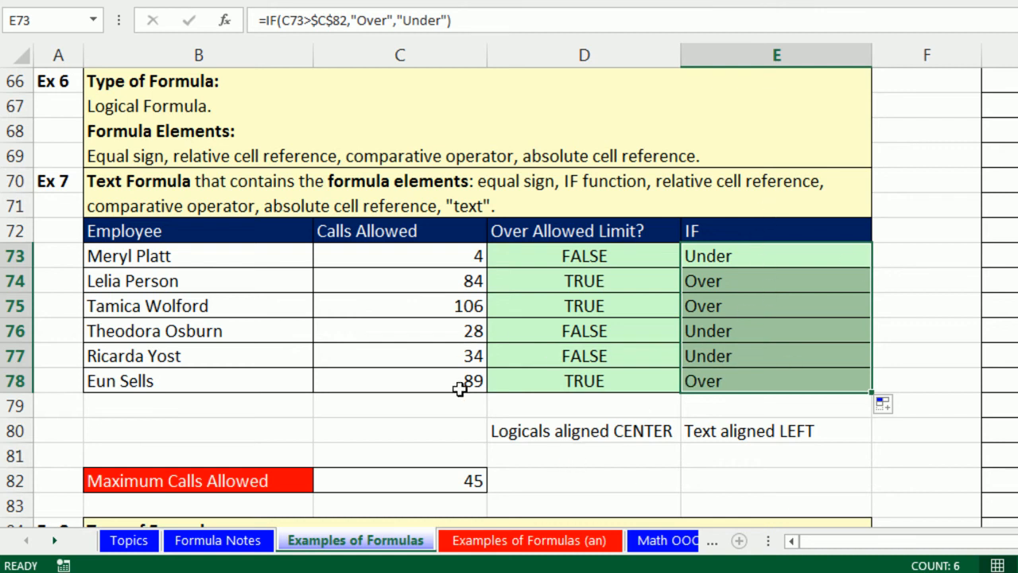
- Temporarily set the calls allowed in C76 to 45, then restore it to 28
left_click(450, 331)
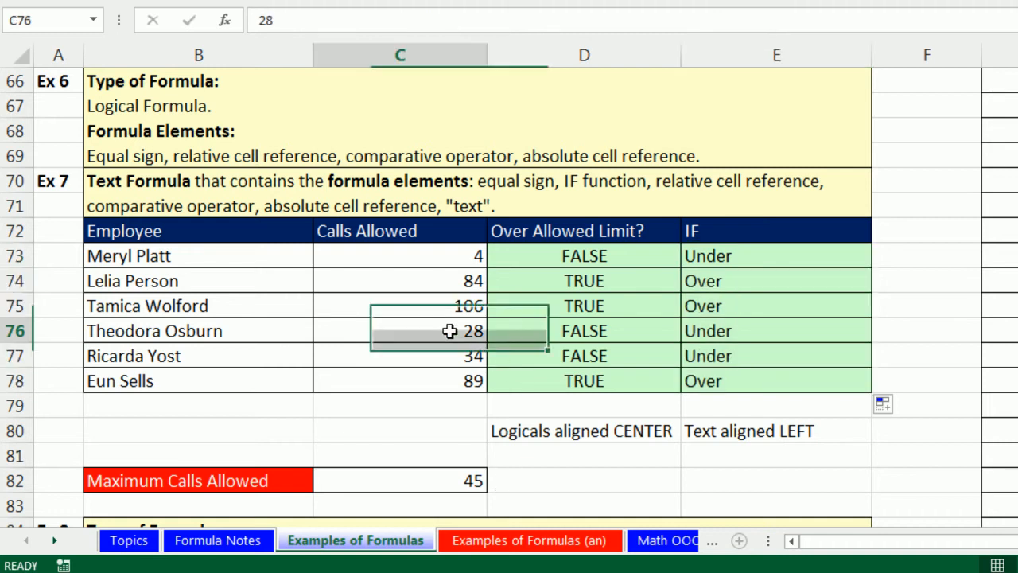
type("45")
key("ctrl+Return")
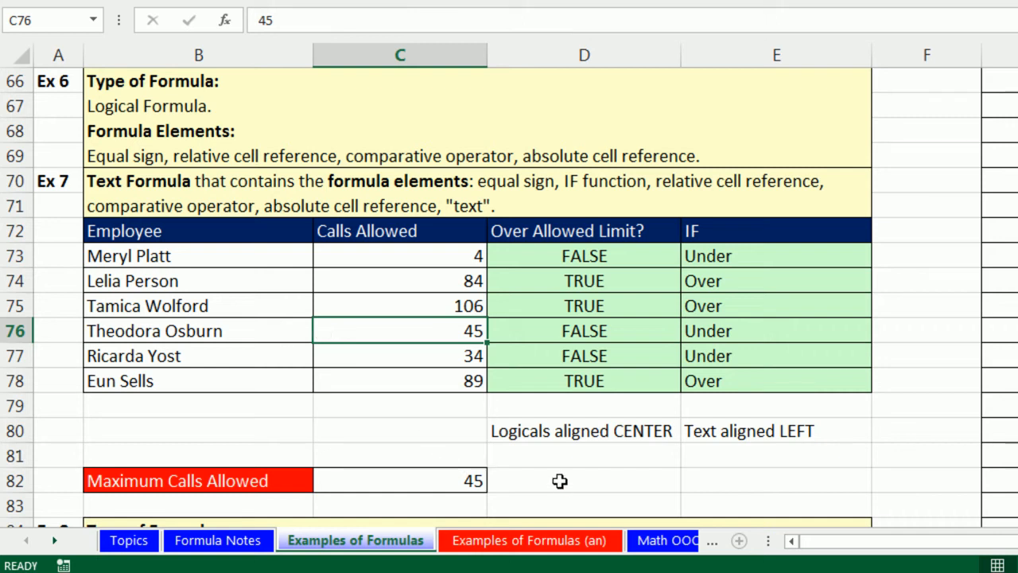
type("28")
key("ctrl+Return")
- Enter the label Boolean in D81 beneath the logicals alignment note
left_click(623, 458)
type("Boolean")
key("ctrl+Return")
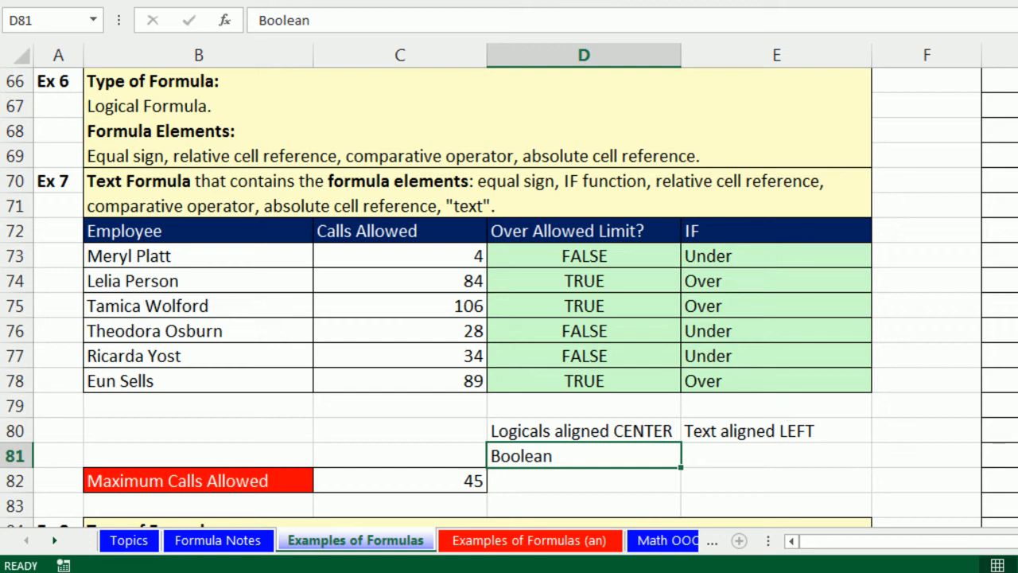
- Examine the Ex 8 lookup setup: the Name input cell, the Phone and Email result cells, and the lookup table names
scroll(509, 297, "down", 3)
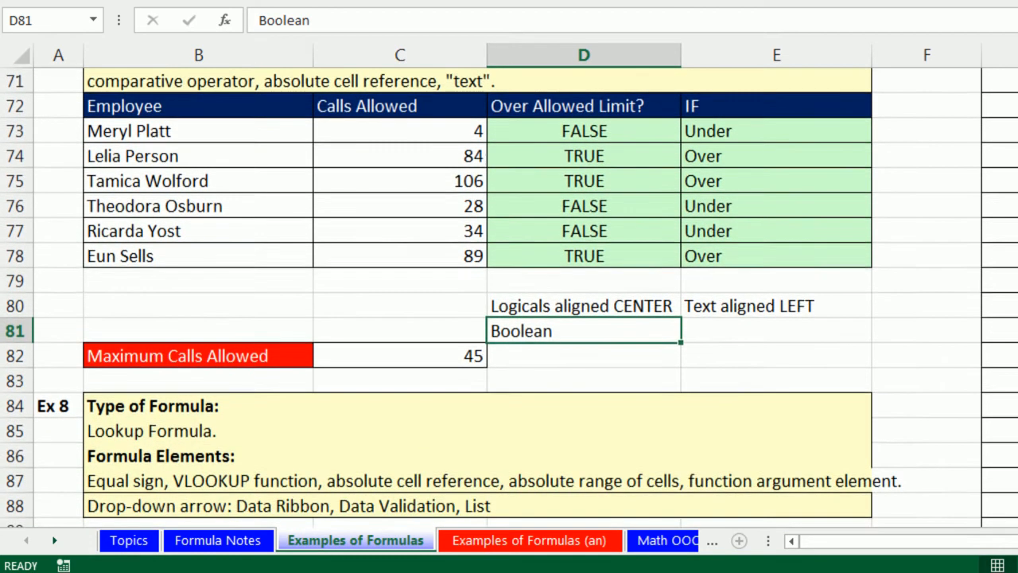
scroll(509, 301, "down", 3)
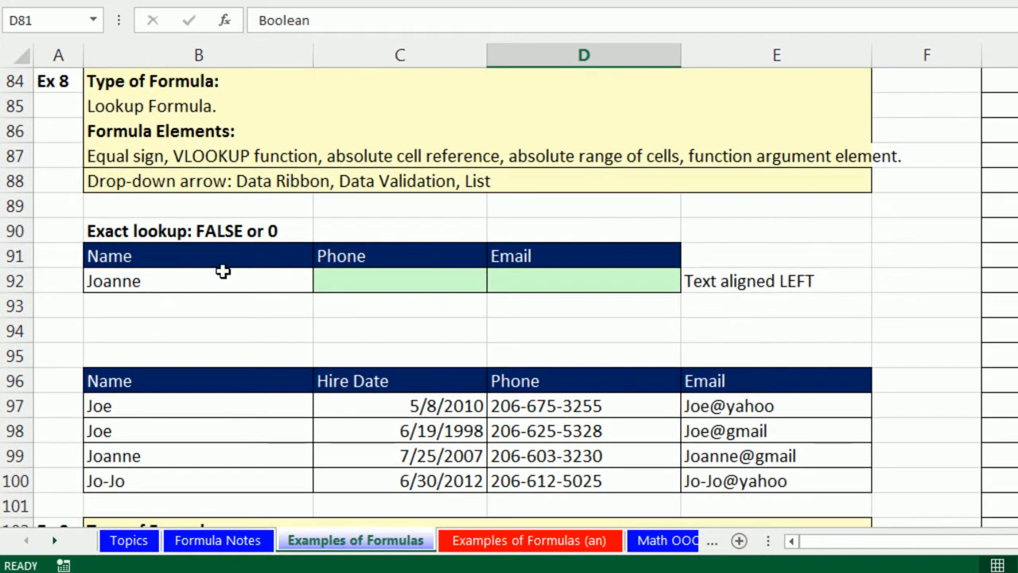
left_click(356, 281)
left_click(543, 280)
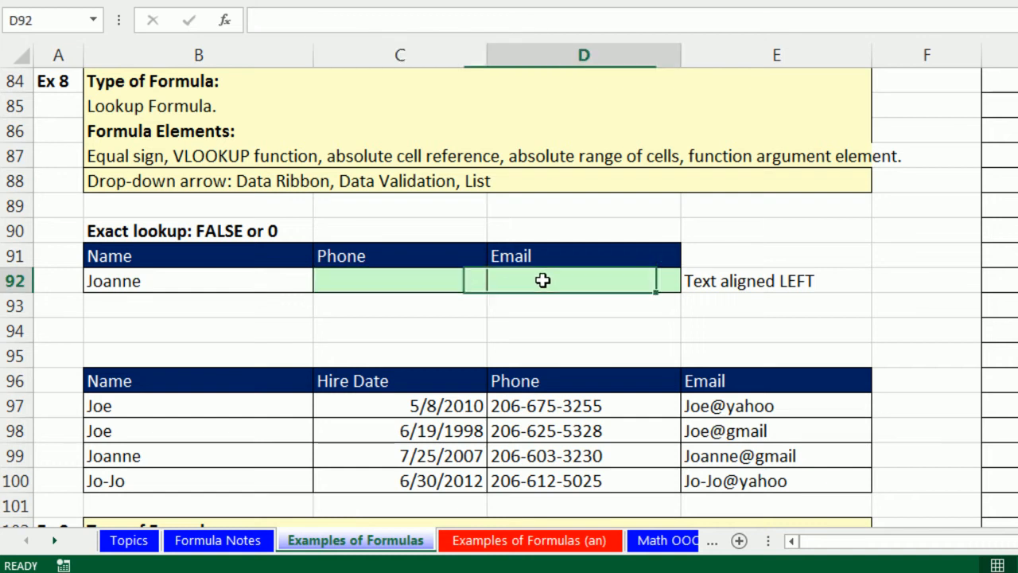
left_click(178, 281)
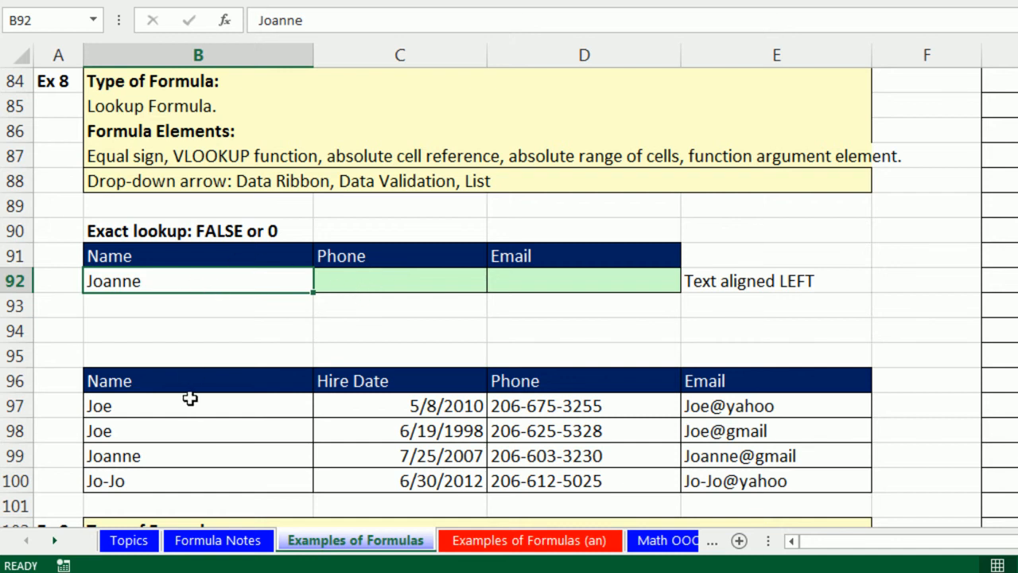
left_click(457, 287)
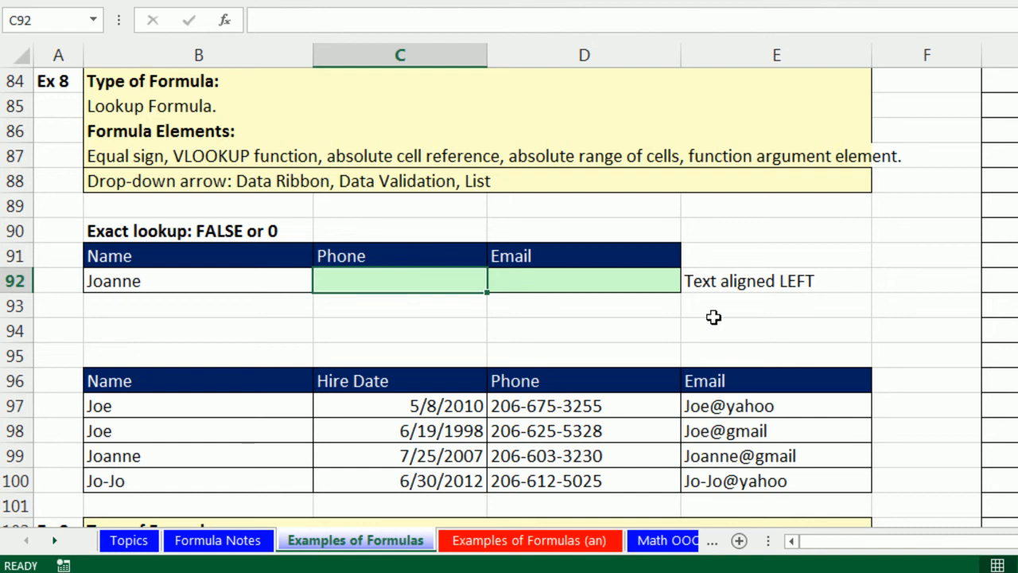
left_click(638, 282)
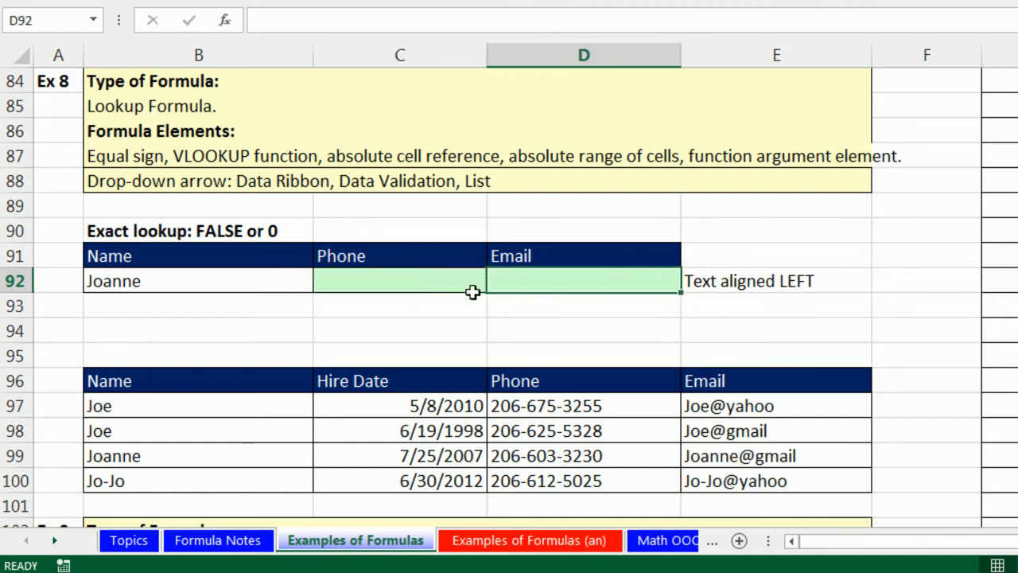
left_click(287, 406)
left_click_drag(287, 406, 284, 480)
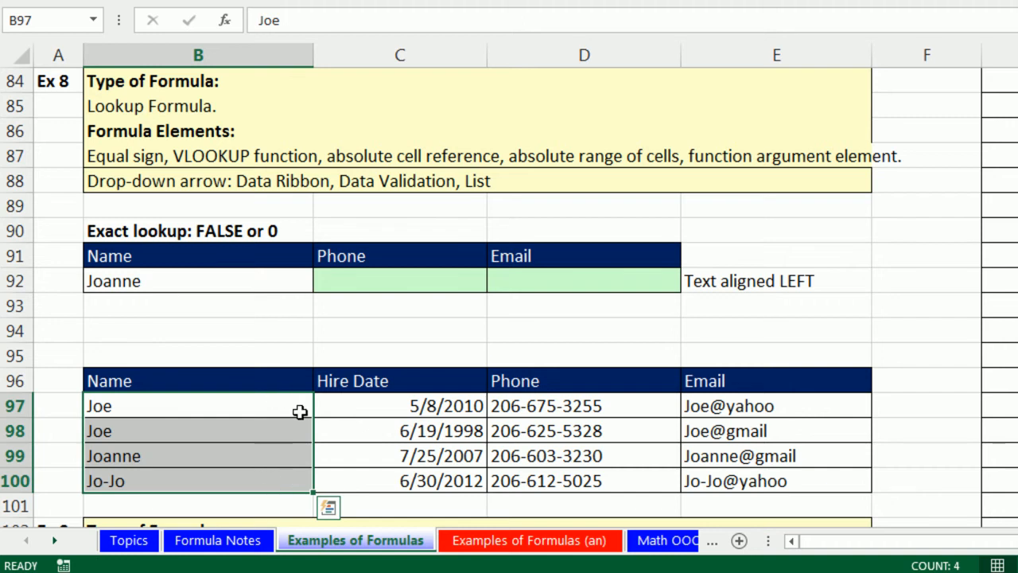
- In C92, begin a VLOOKUP using lookup value $B$92, table $B$97:$E$100 and column index 3
left_click(363, 285)
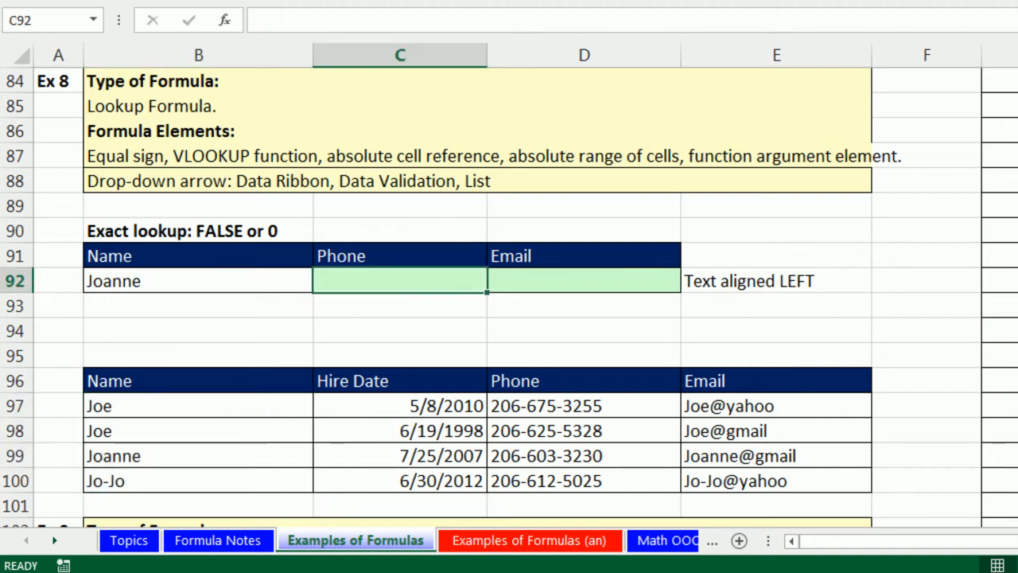
type("=vl")
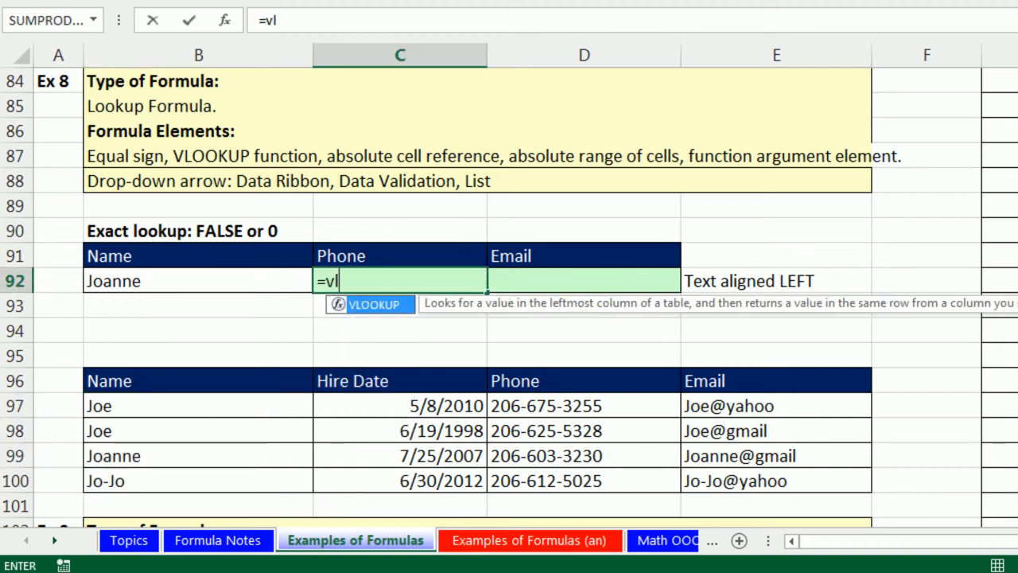
key("Tab")
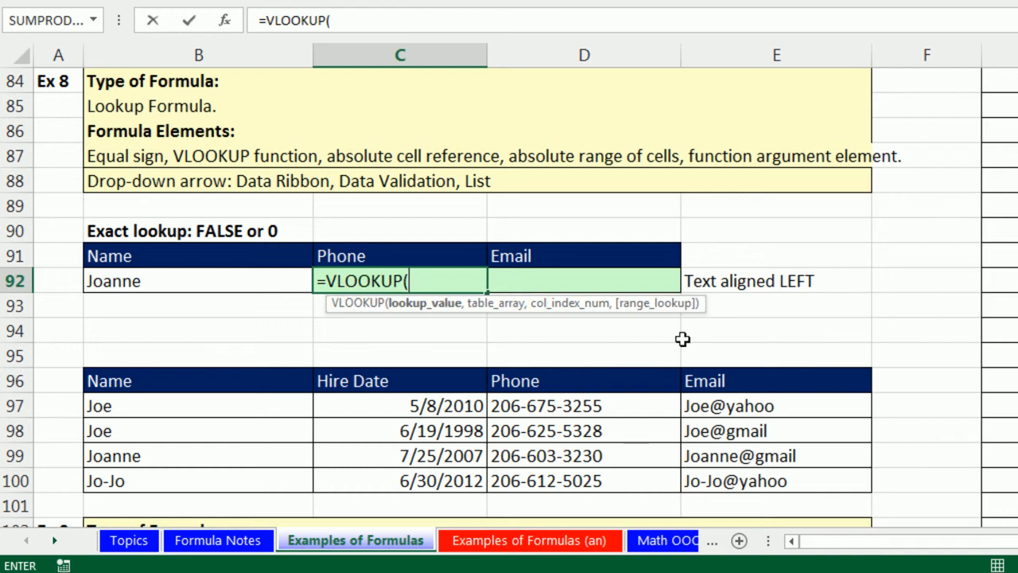
left_click(141, 281)
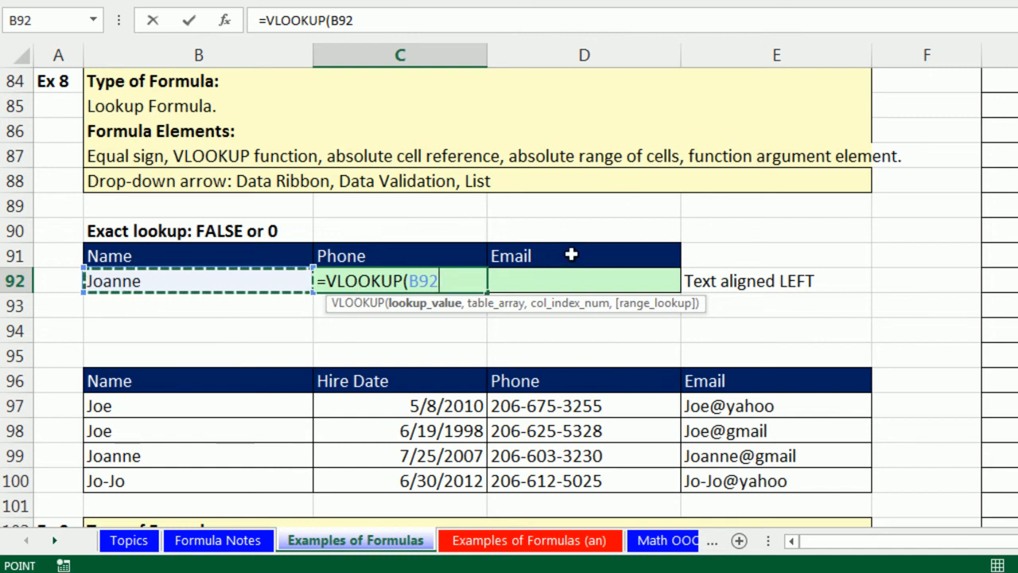
key("F4")
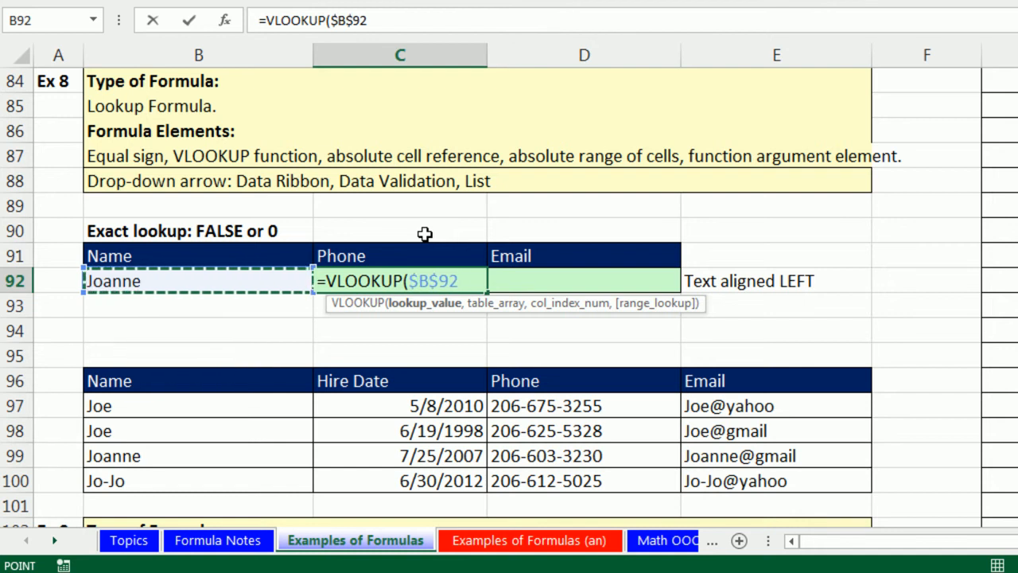
type(",")
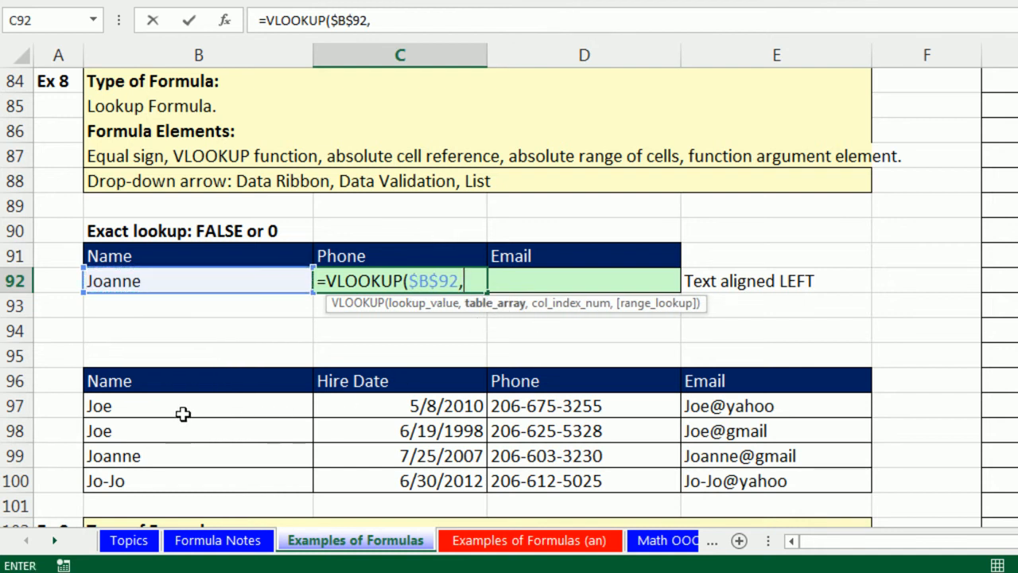
left_click_drag(130, 405, 798, 482)
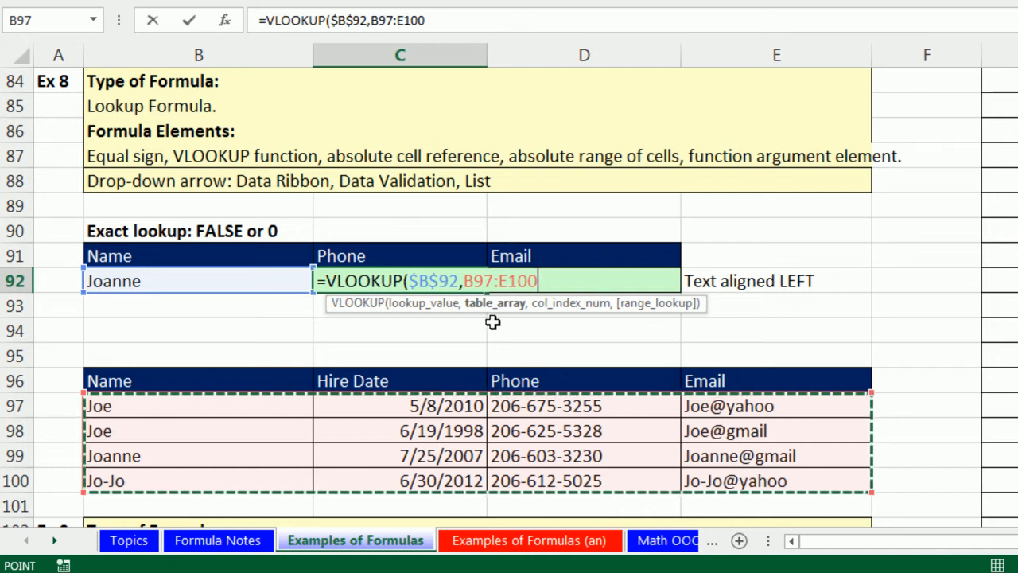
key("F4")
type(",")
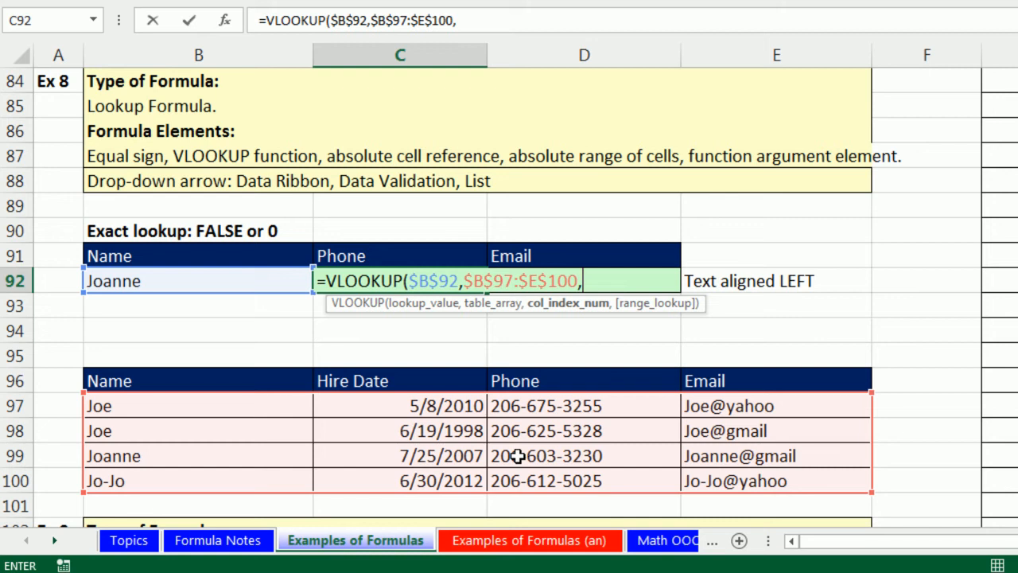
type("3,")
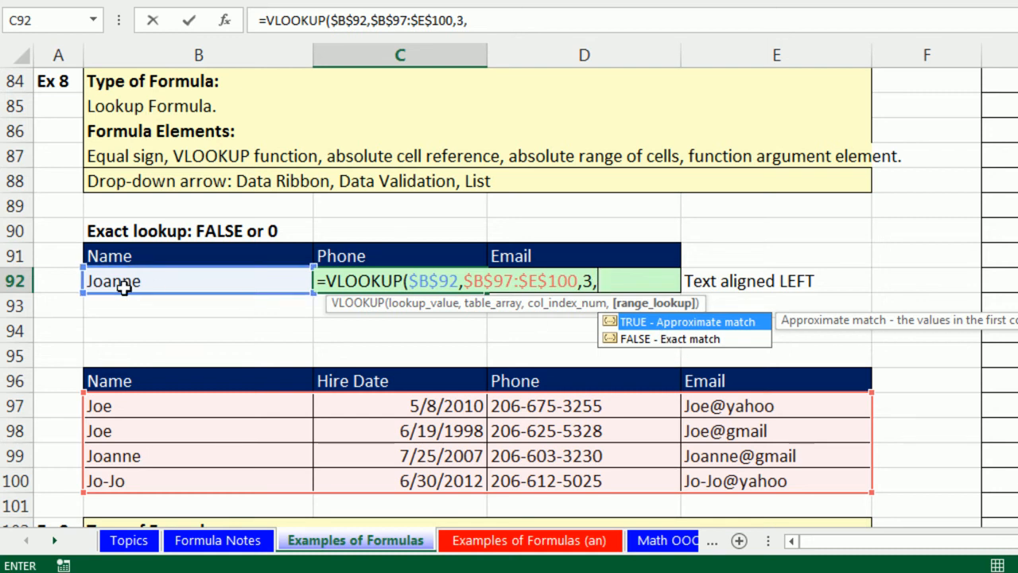
- Set the range_lookup argument to 0 for an exact match, close the parenthesis and enter the formula in C92
double_click(648, 340)
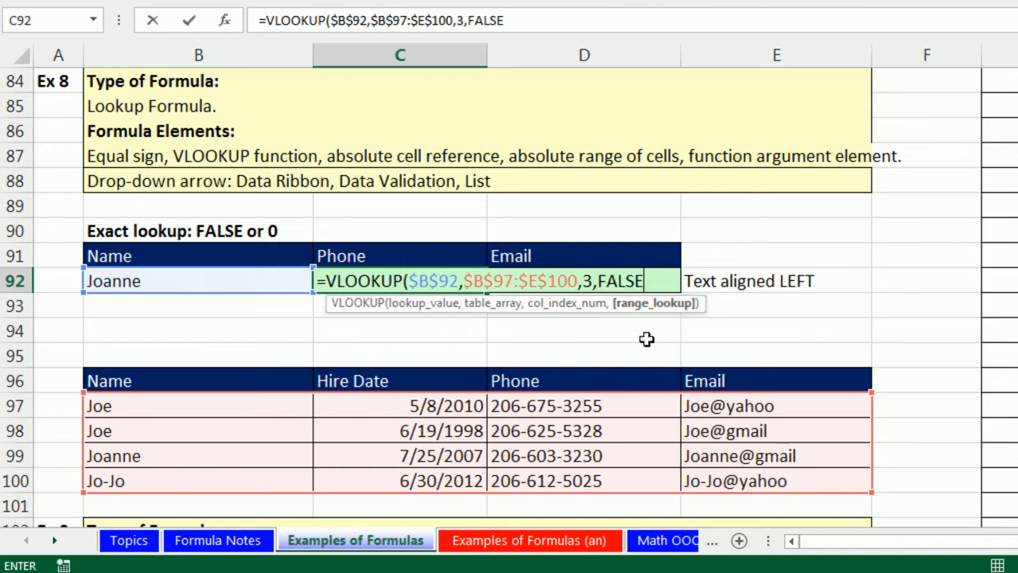
key("BackSpace")
key("BackSpace")
key("BackSpace")
key("BackSpace")
key("BackSpace")
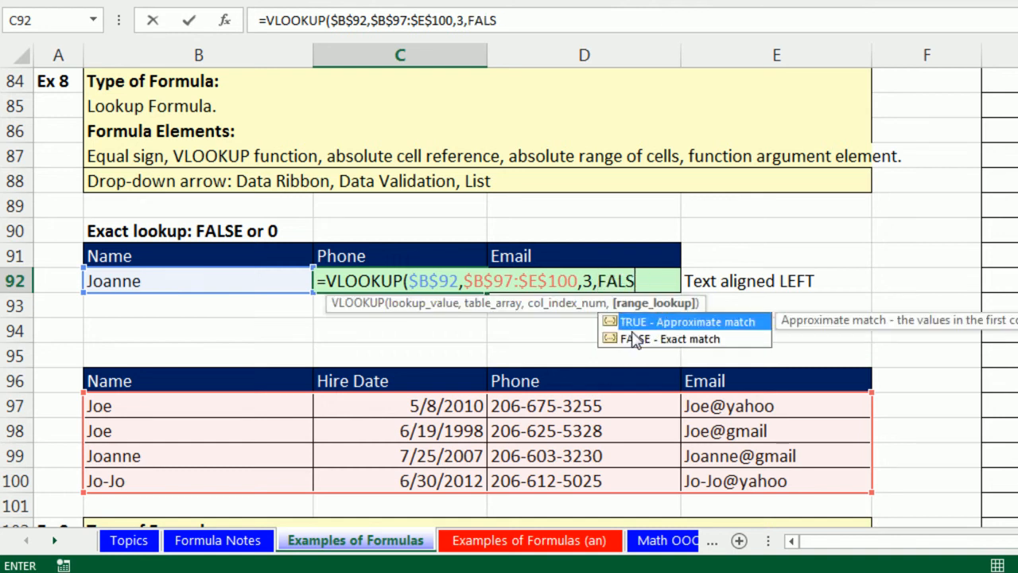
type("0")
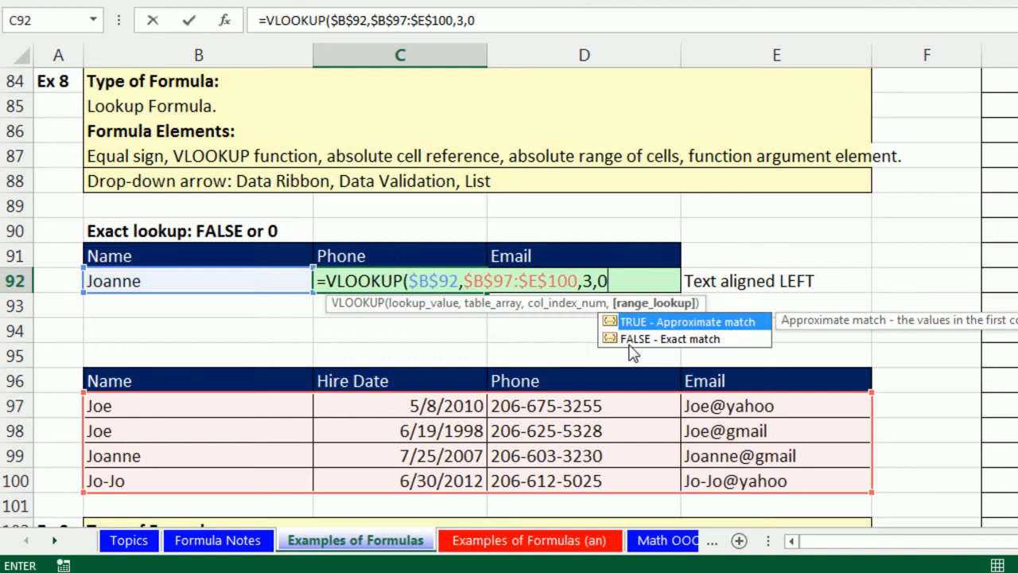
type(")")
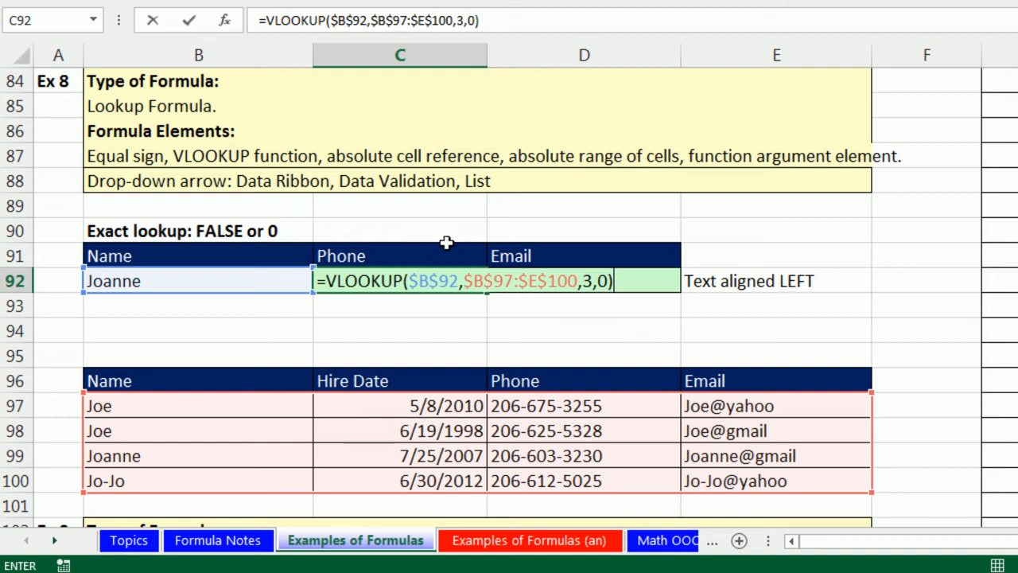
left_click(589, 283)
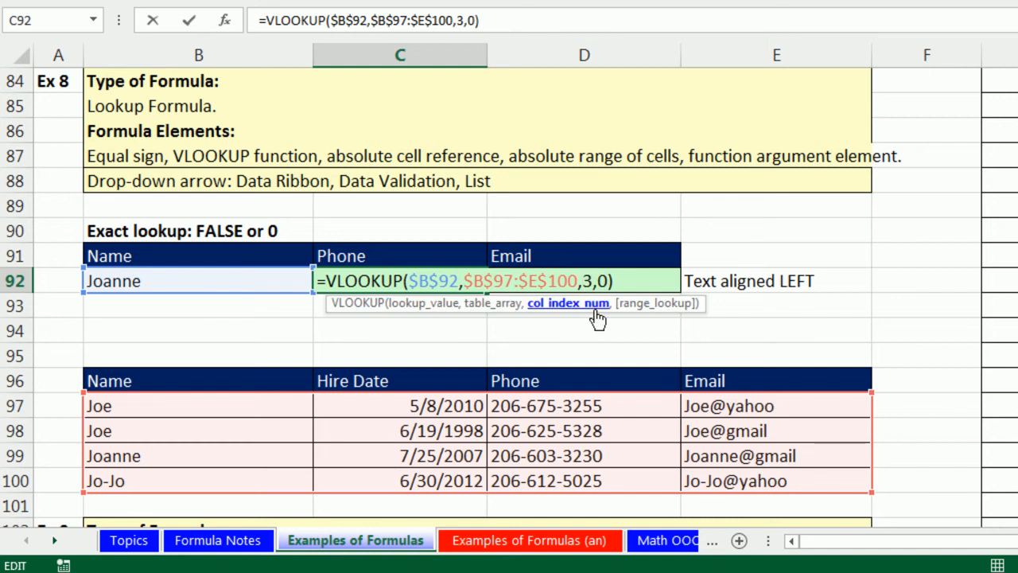
left_click(609, 283)
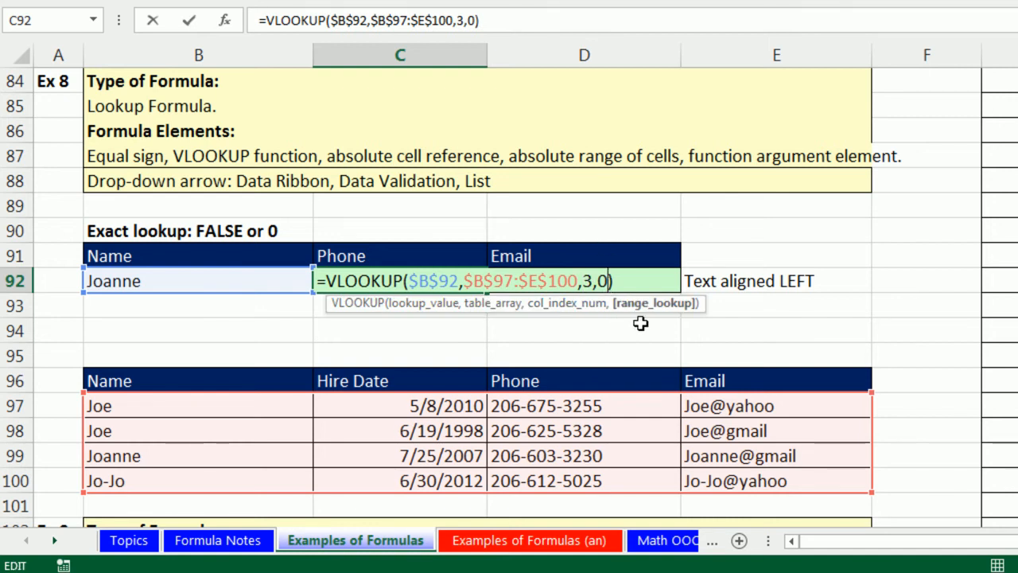
key("ctrl+Return")
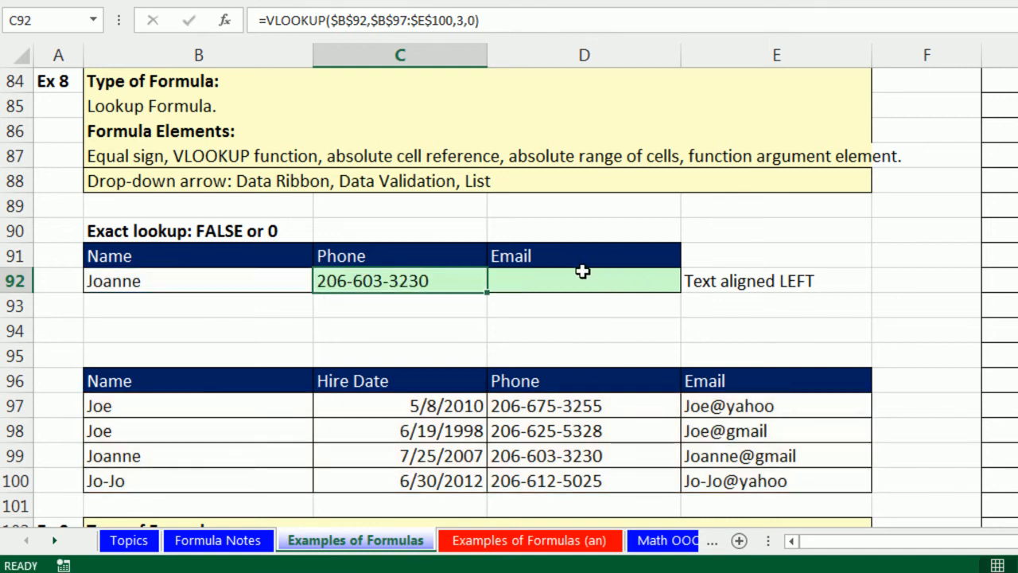
- Copy the C92 formula to D92 and change its column index to 4 to return the email
left_click_drag(486, 293, 659, 295)
left_click(624, 284)
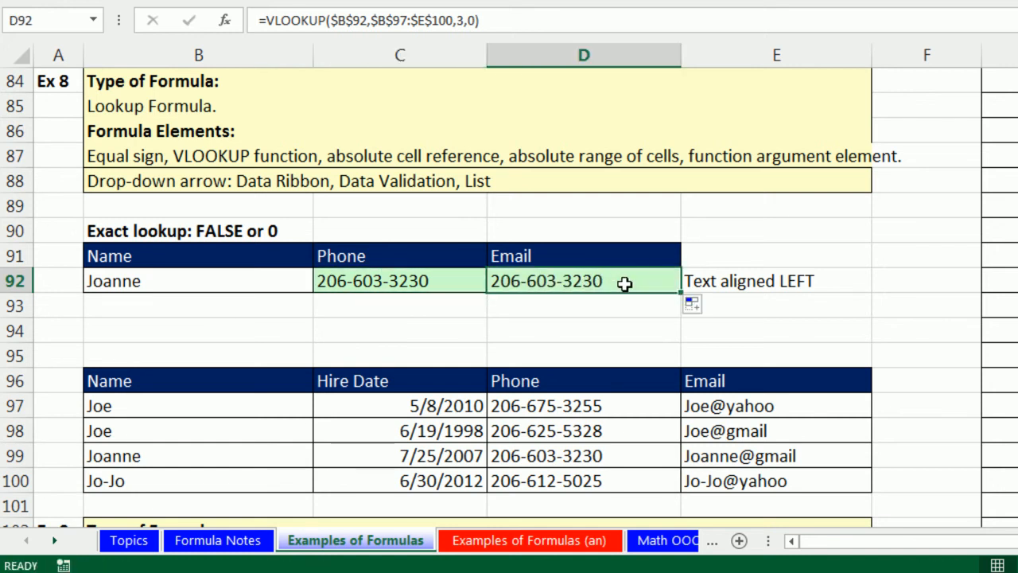
key("F2")
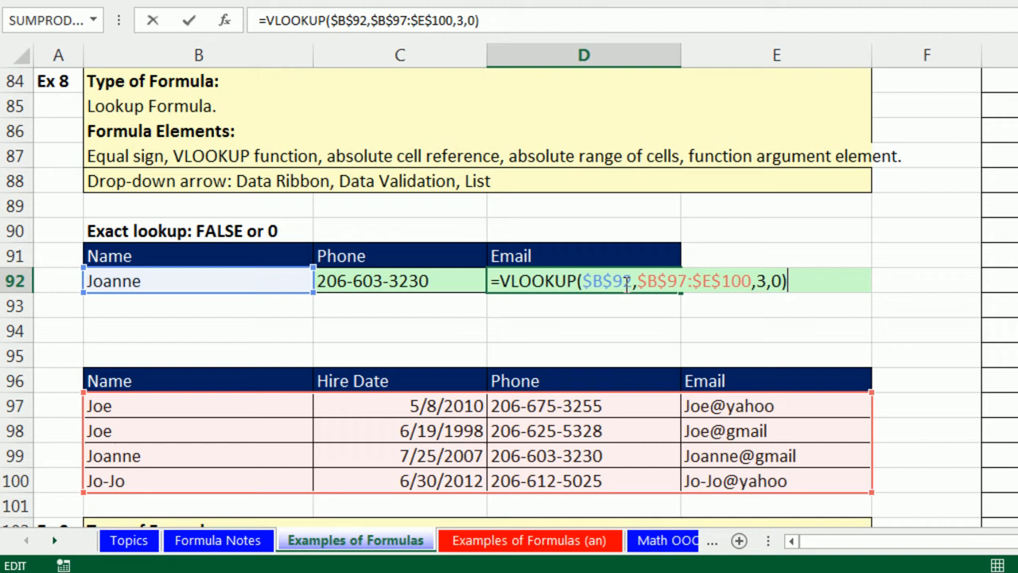
double_click(762, 280)
type("4")
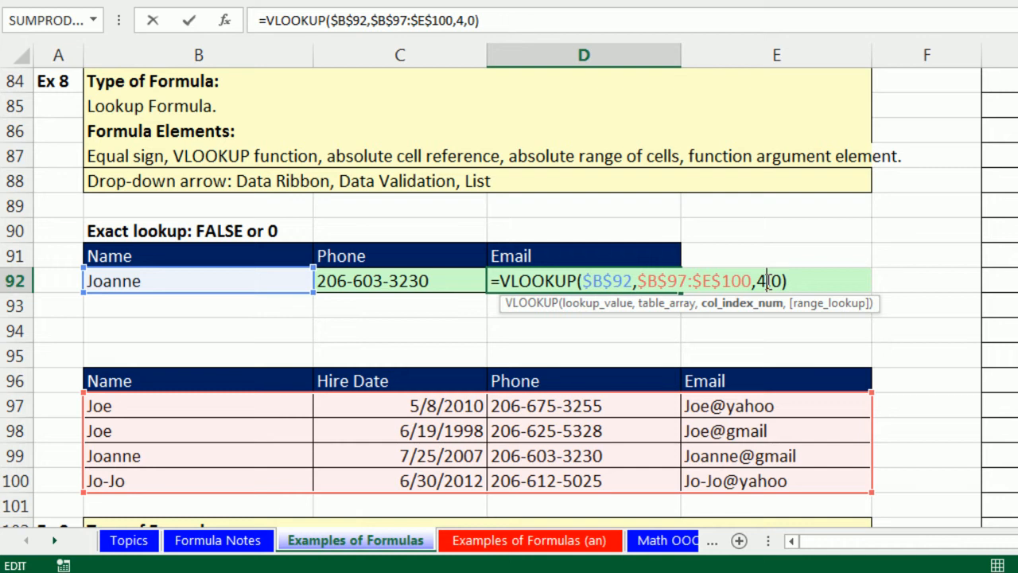
key("Return")
double_click(673, 275)
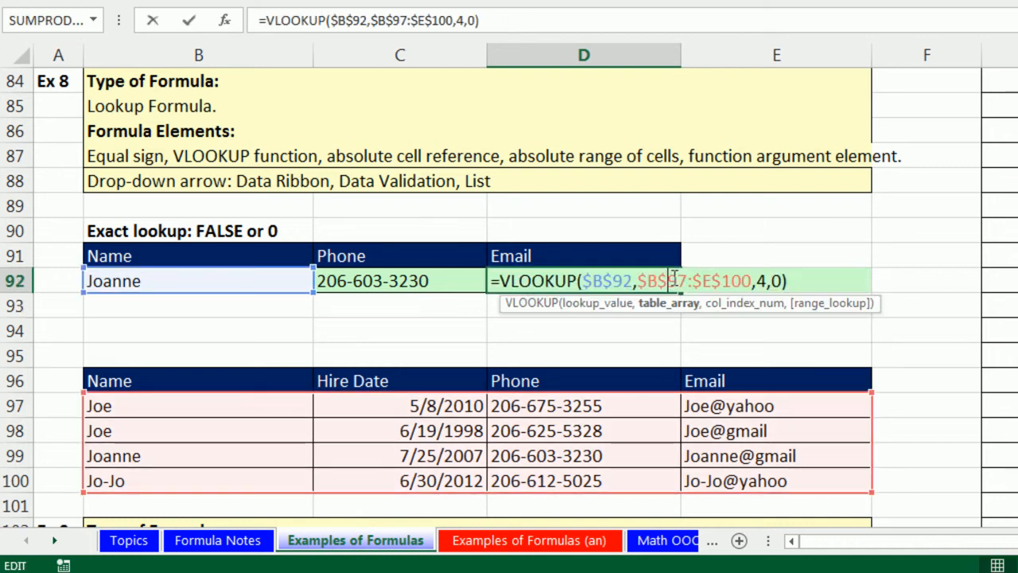
double_click(761, 280)
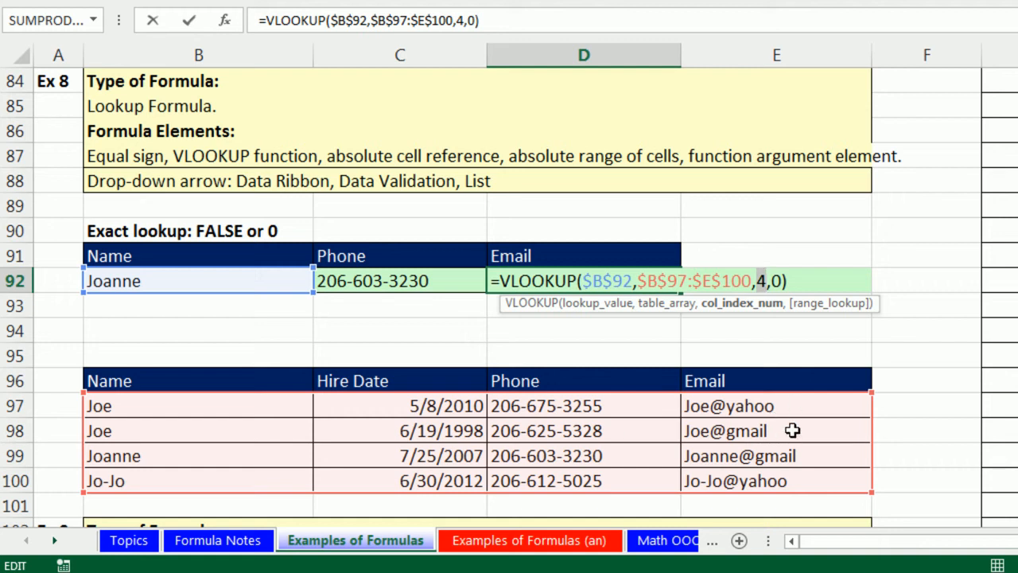
key("ctrl+Return")
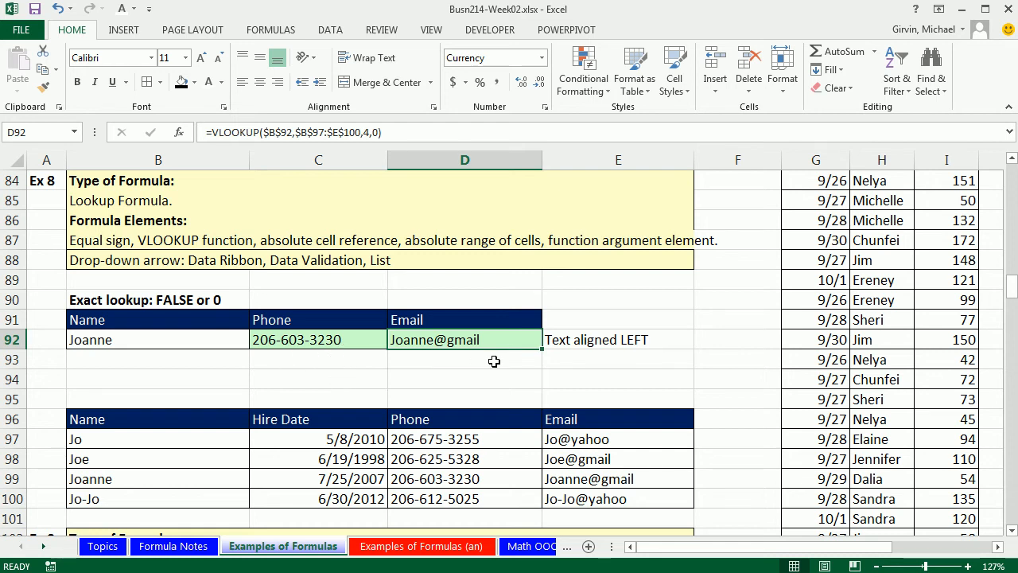
- Change the name in B92 to Joe
left_click(203, 342)
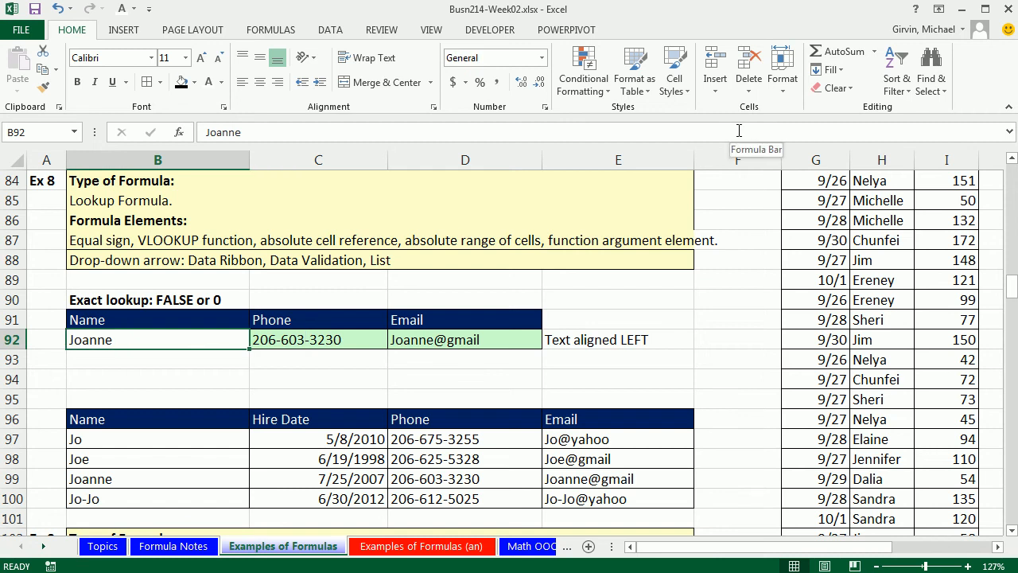
type("Jo")
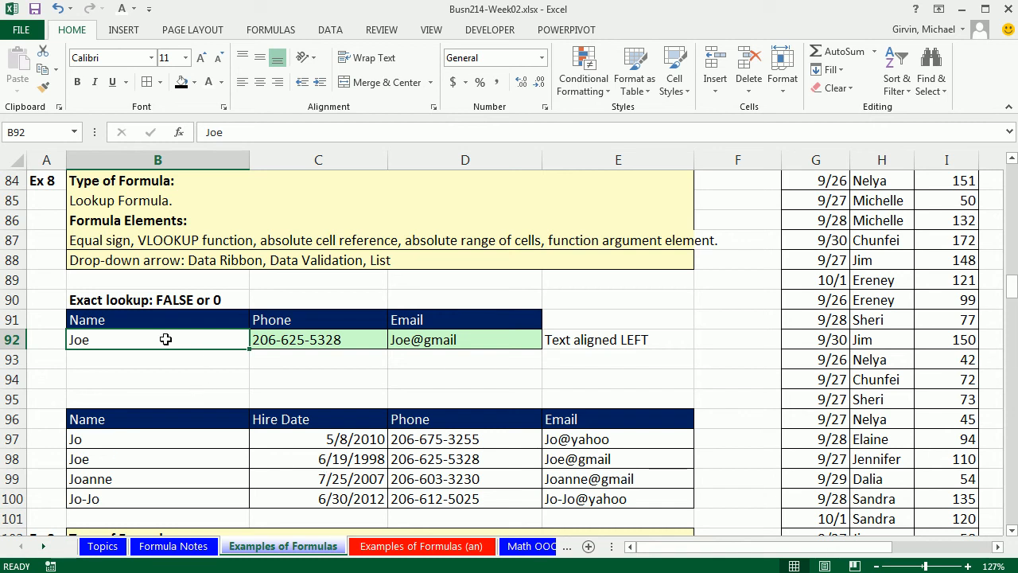
- Try the name Hoo in B92, then undo that entry
type("Hoo")
key("ctrl+Return")
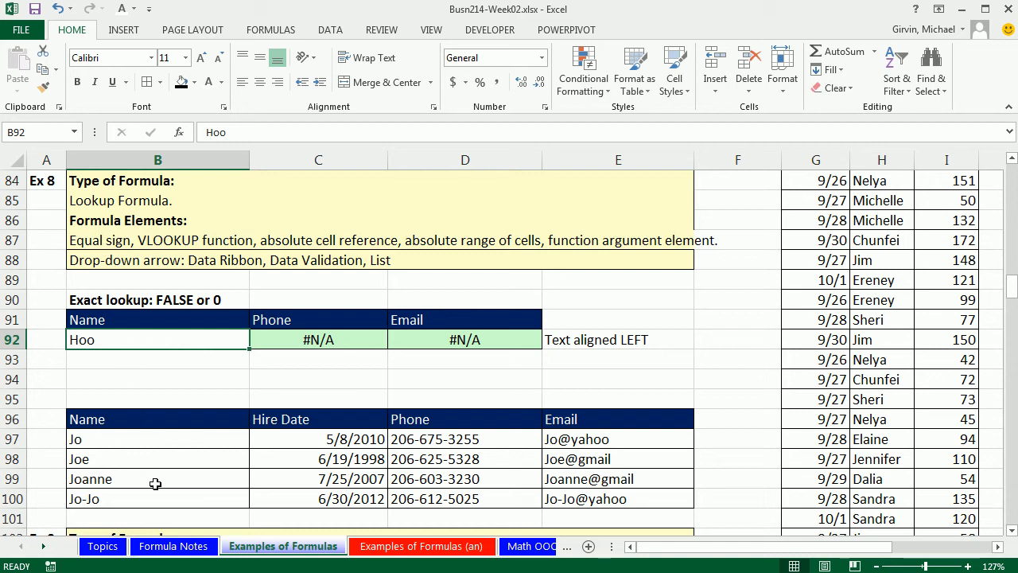
key("ctrl+z")
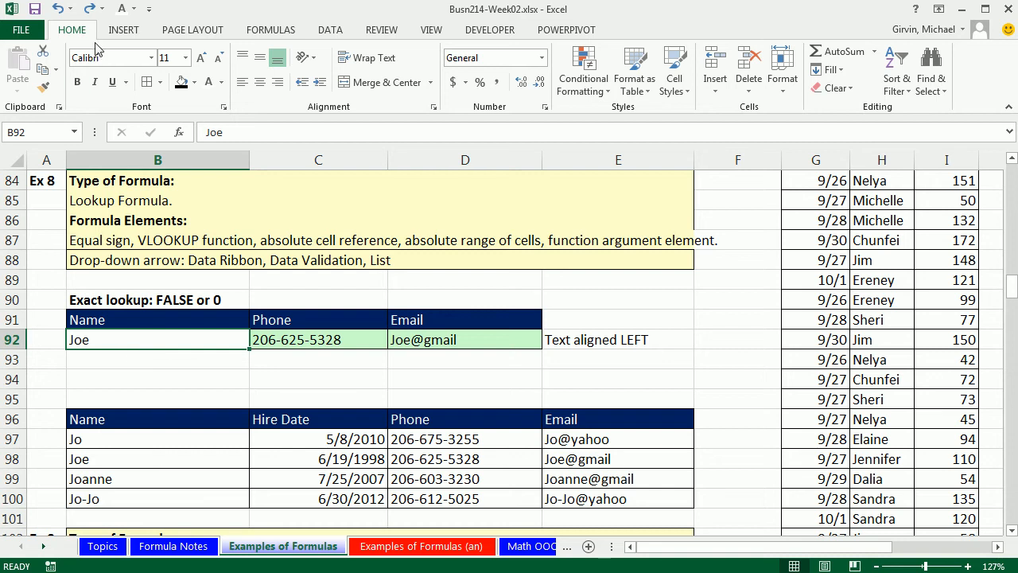
- Add a List data validation to B92 with source $B$97:$B$100 to create a name drop-down
left_click(331, 35)
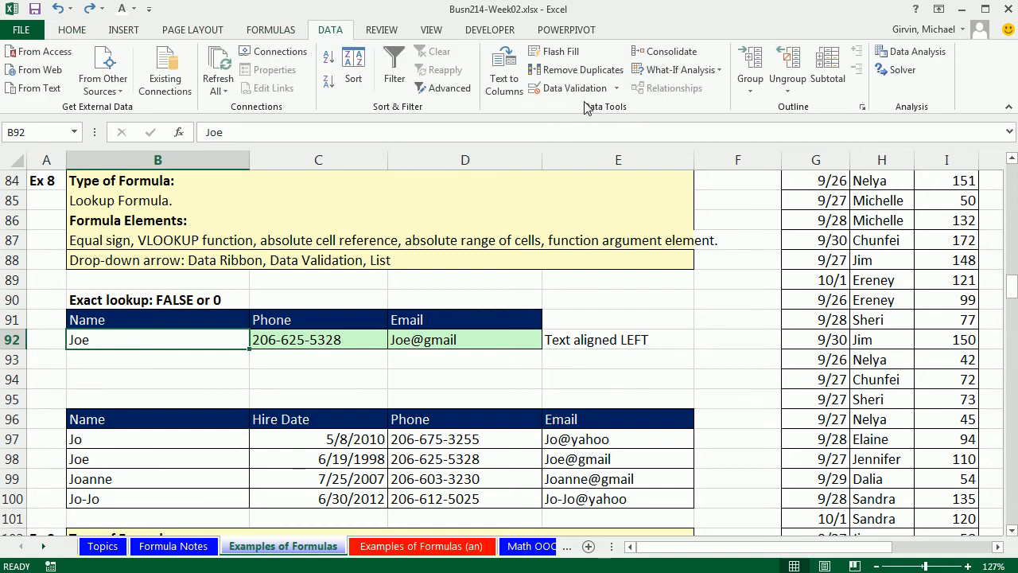
left_click(621, 91)
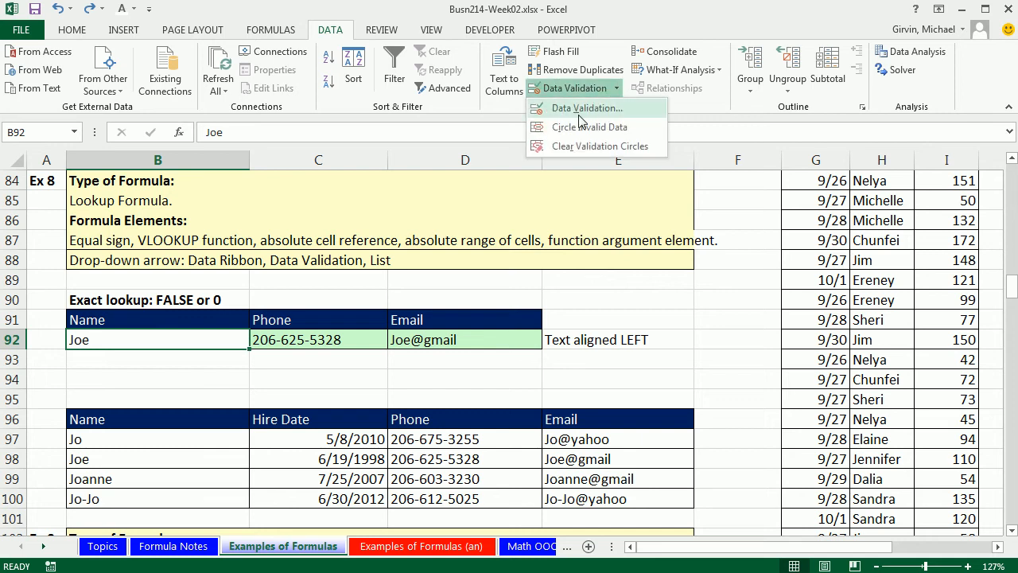
left_click(581, 108)
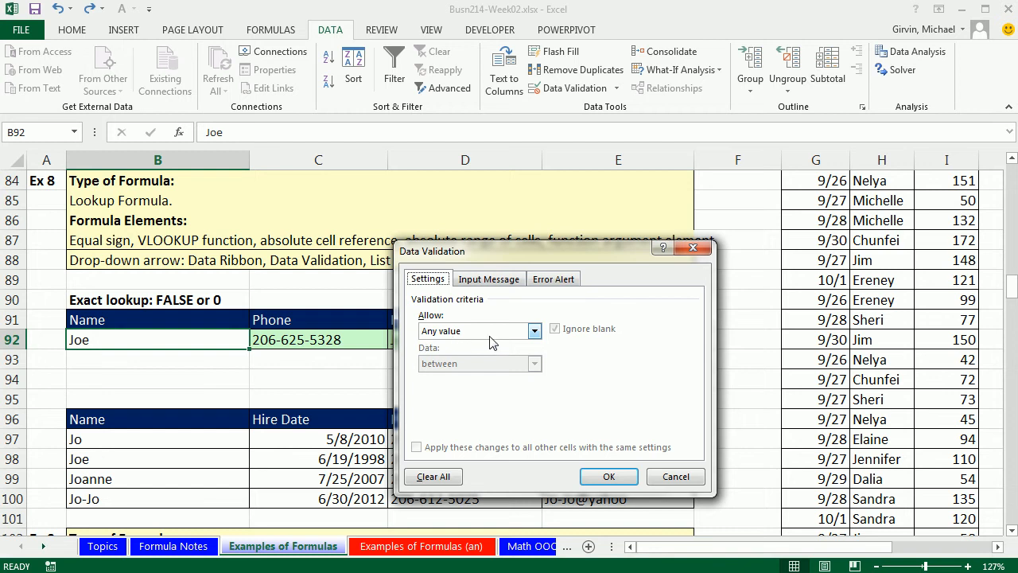
left_click(534, 332)
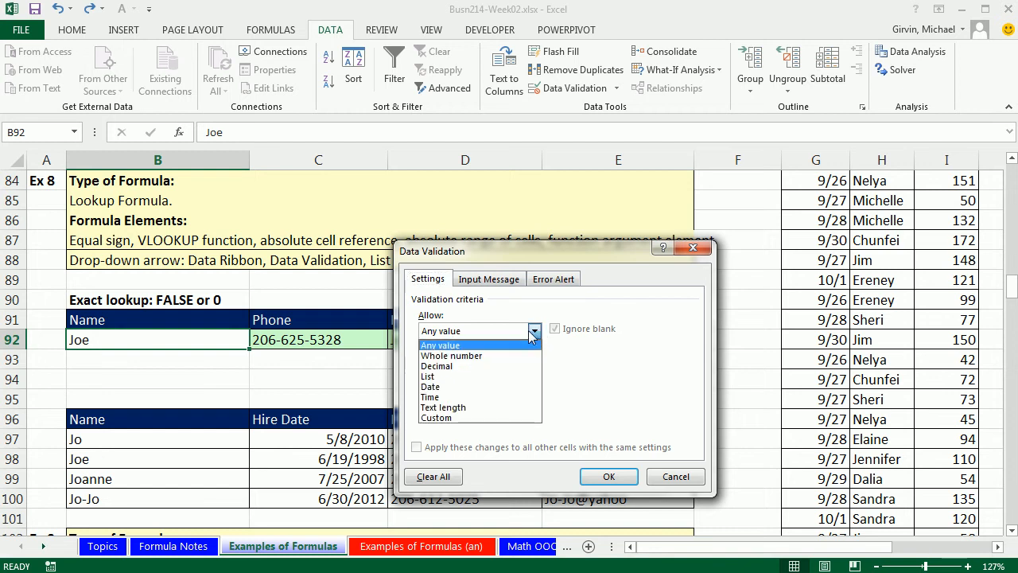
left_click(433, 376)
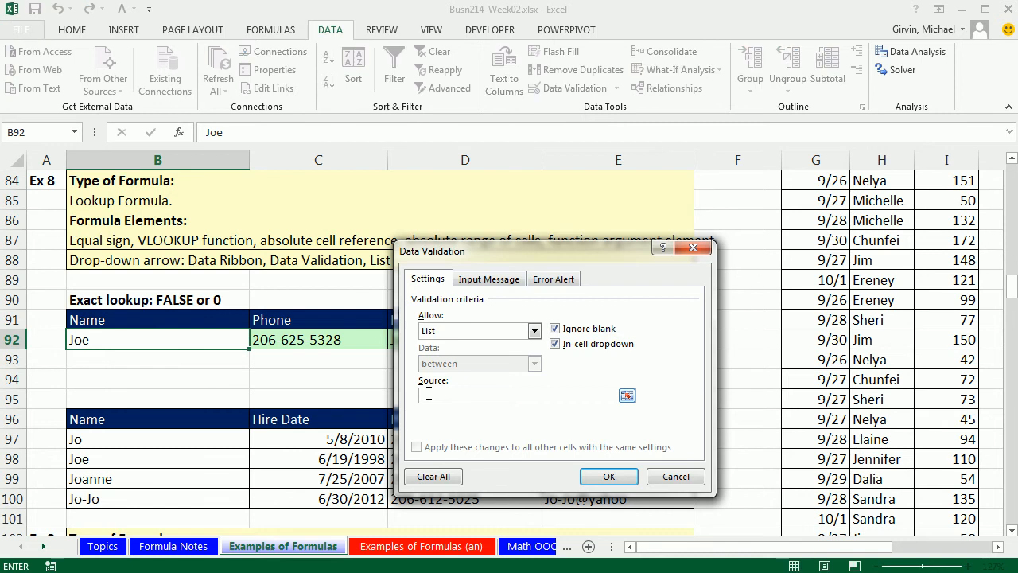
left_click_drag(207, 439, 211, 495)
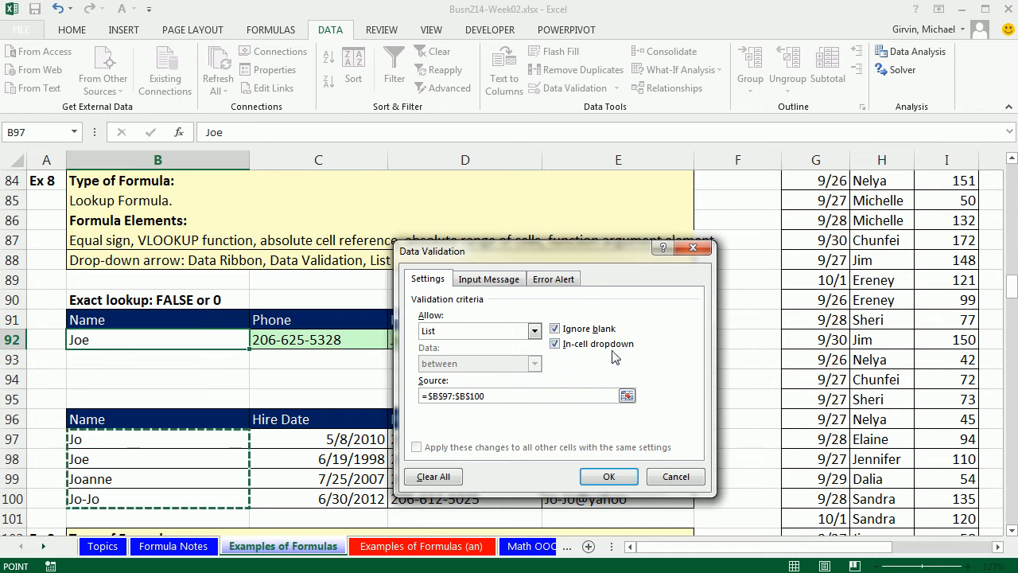
left_click(604, 476)
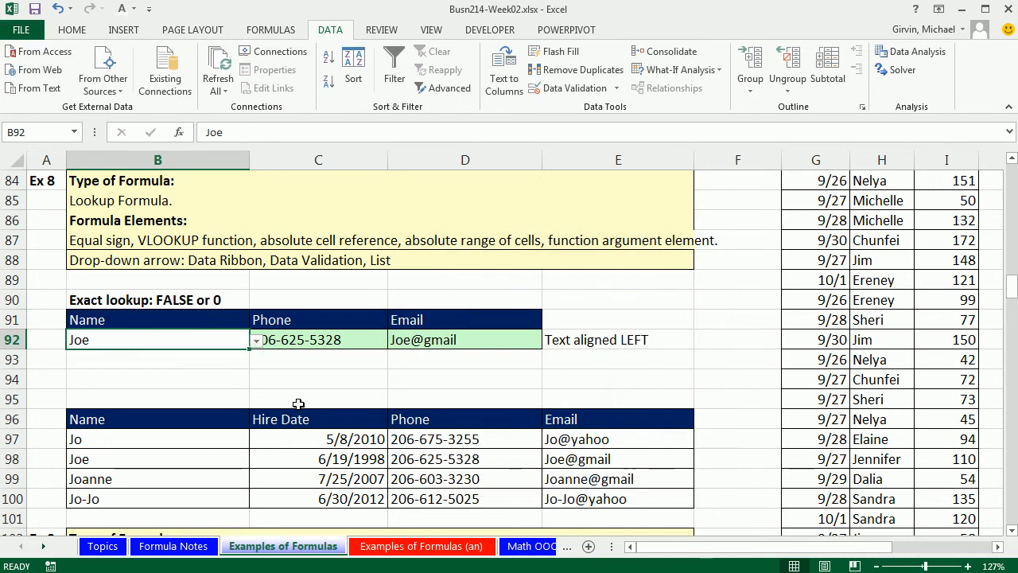
- Pick Joanne and then Jo-Jo from the B92 name drop-down to test the lookup
left_click(256, 340)
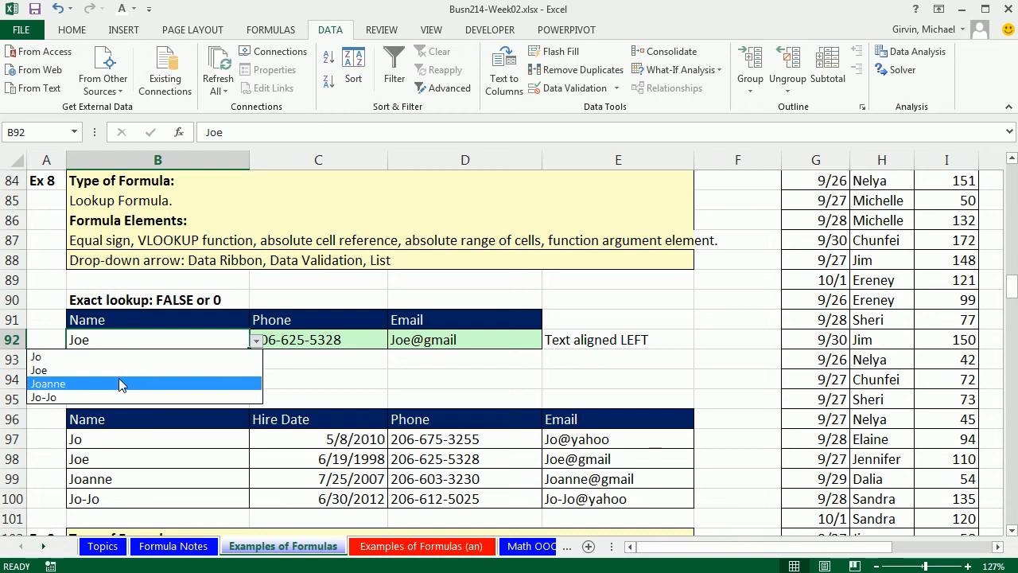
left_click(118, 380)
left_click(260, 344)
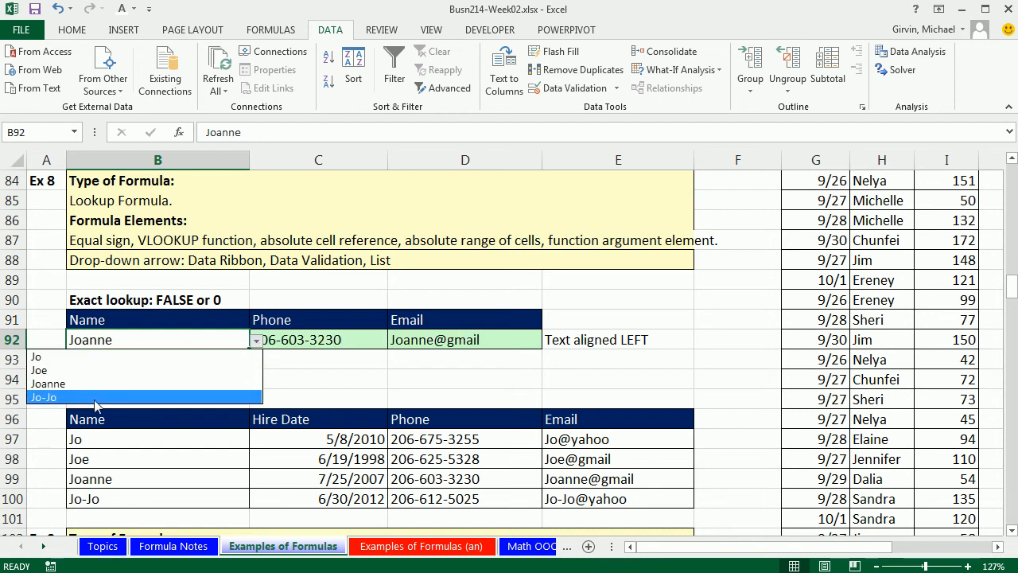
left_click(182, 398)
left_click(193, 378)
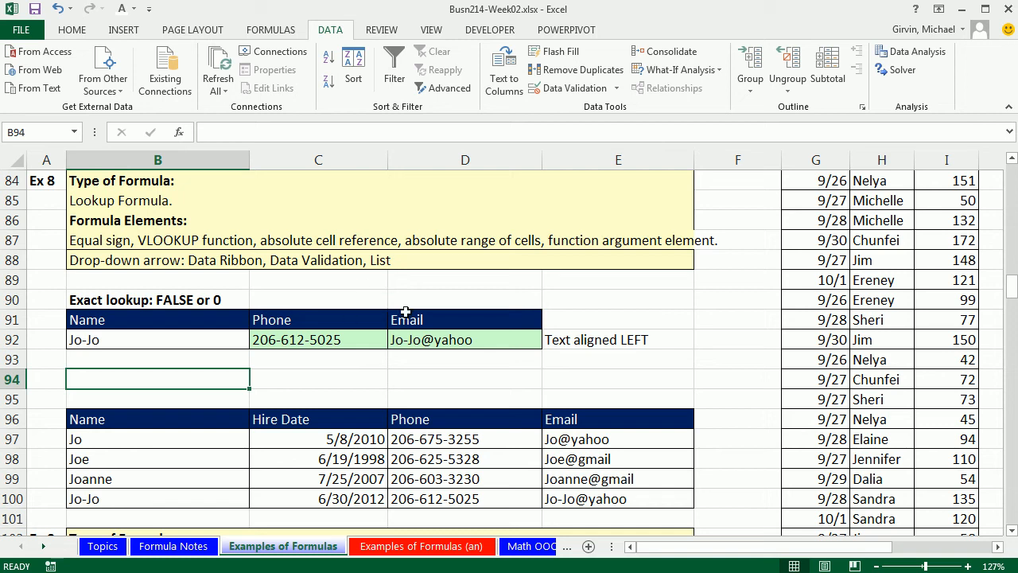
- In D110, build a Net Income formula subtracting C107, C108 and C109 from C106
left_click(1011, 530)
left_click(1011, 531)
left_click(1012, 531)
left_click(1011, 531)
left_click(1011, 531)
left_click(1011, 530)
left_click(1011, 530)
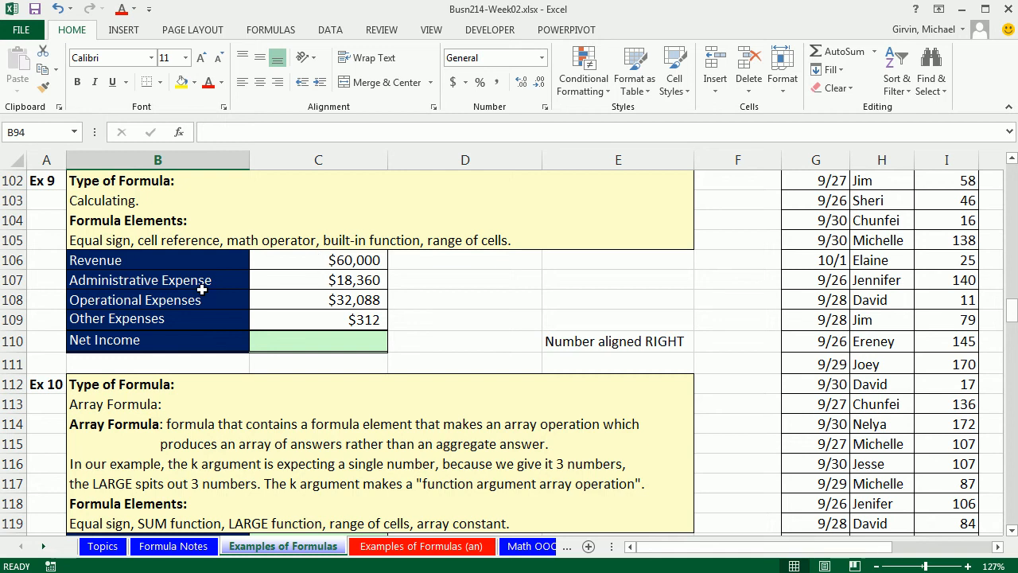
left_click(302, 346)
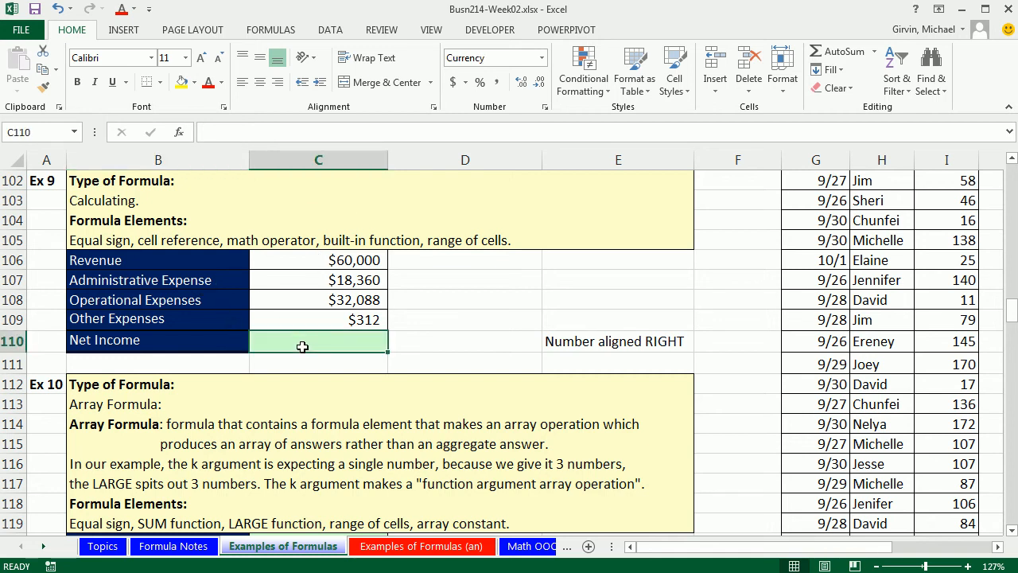
left_click(420, 342)
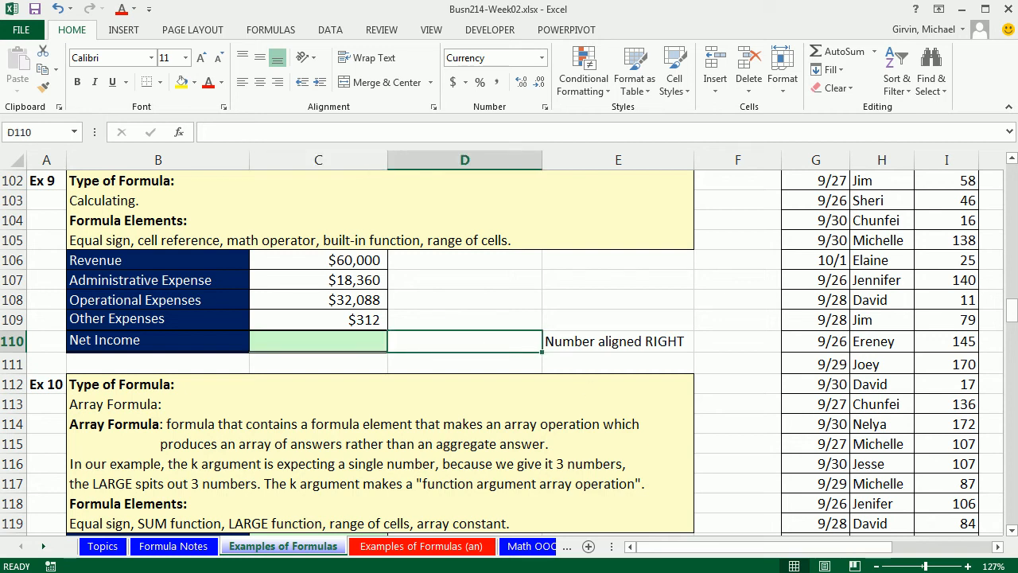
type("=")
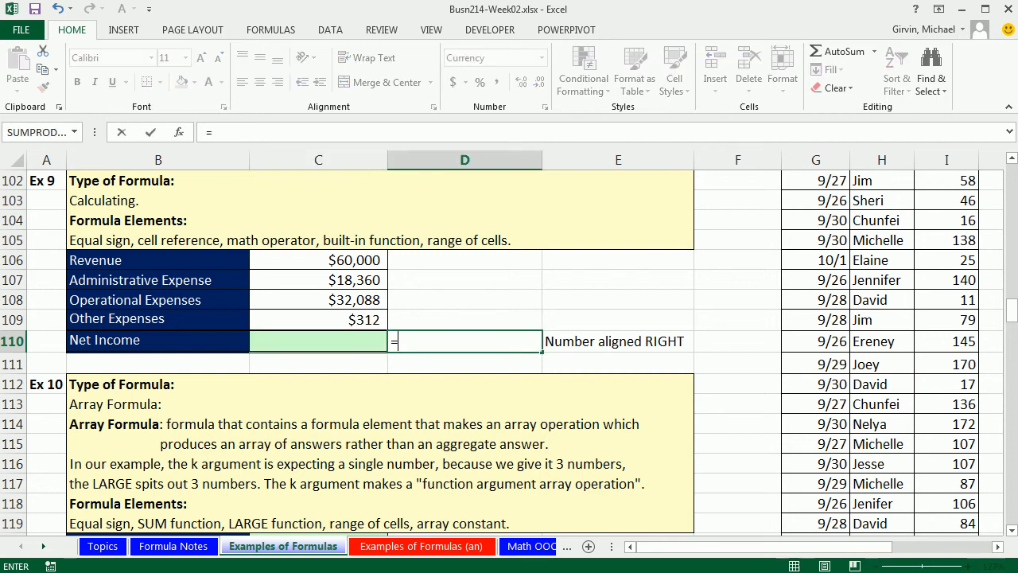
left_click(380, 260)
type("-")
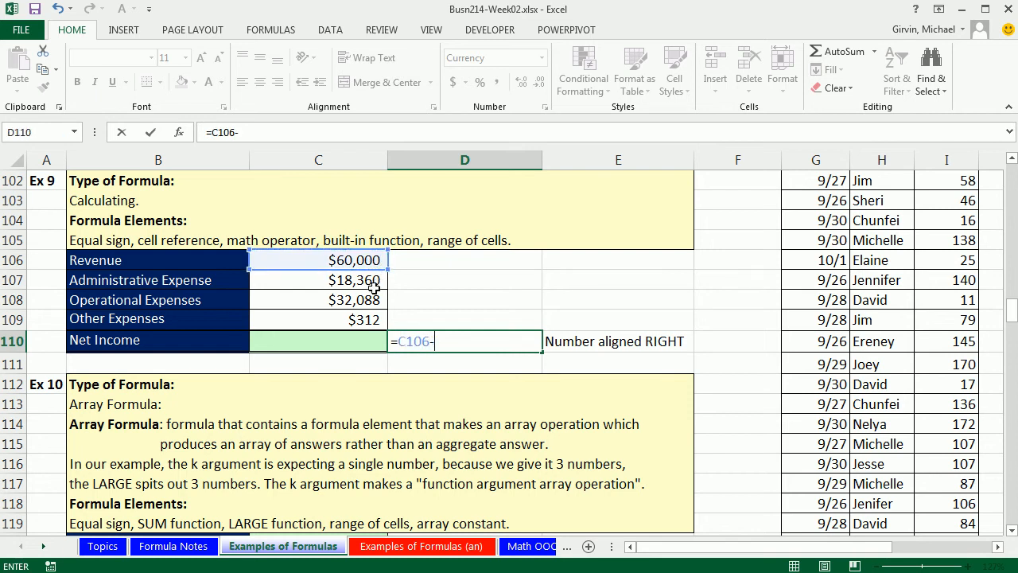
left_click(364, 282)
type("-")
left_click(367, 300)
type("-")
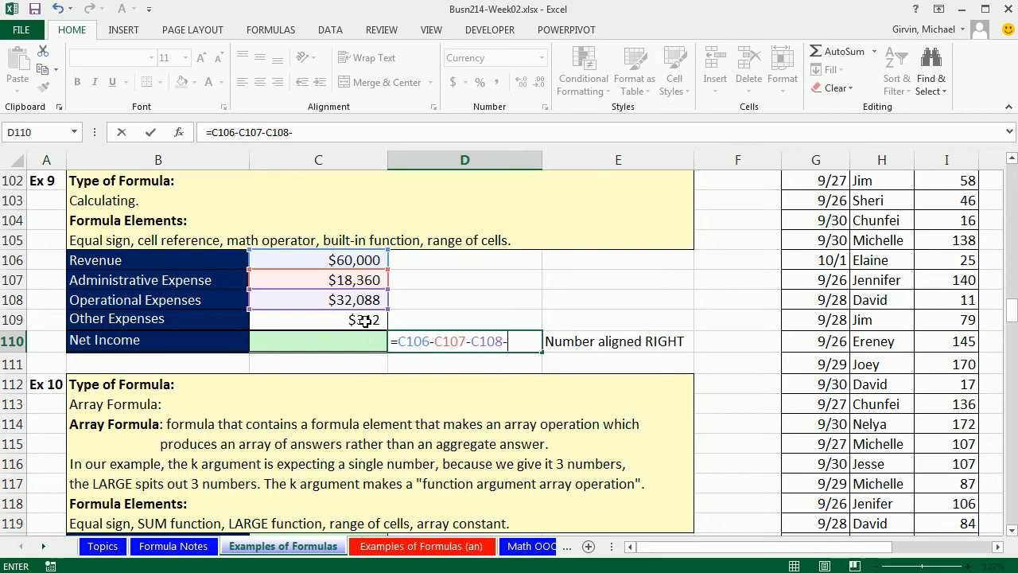
left_click(374, 318)
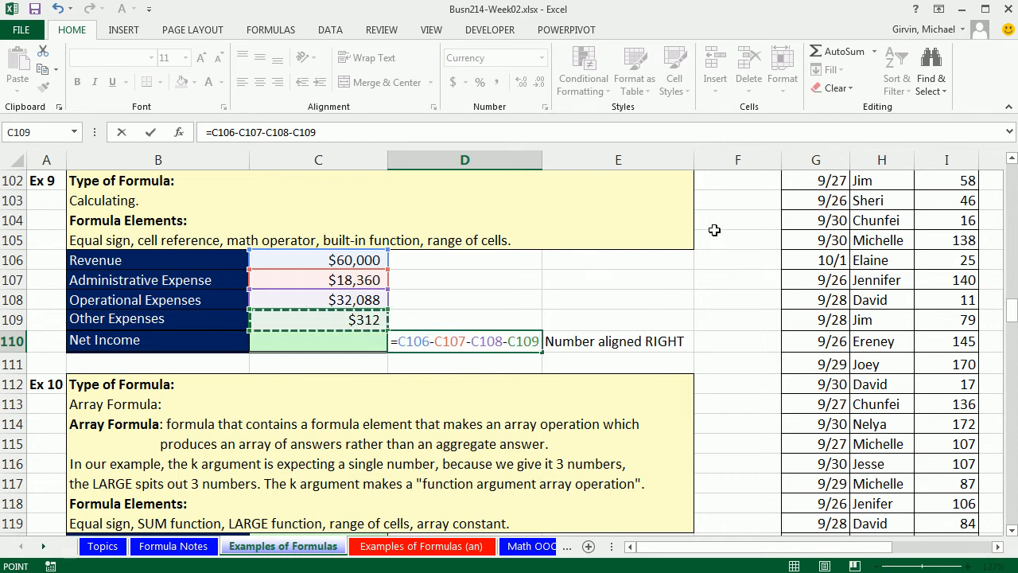
key("ctrl+Return")
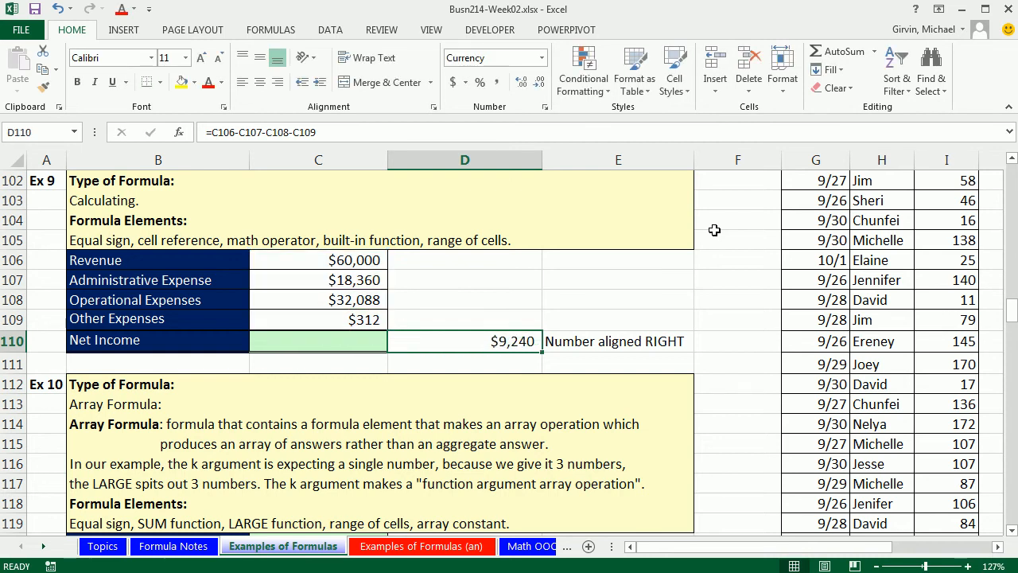
- In C110, enter a Net Income formula subtracting SUM(C107:C109) from C106
left_click(340, 341)
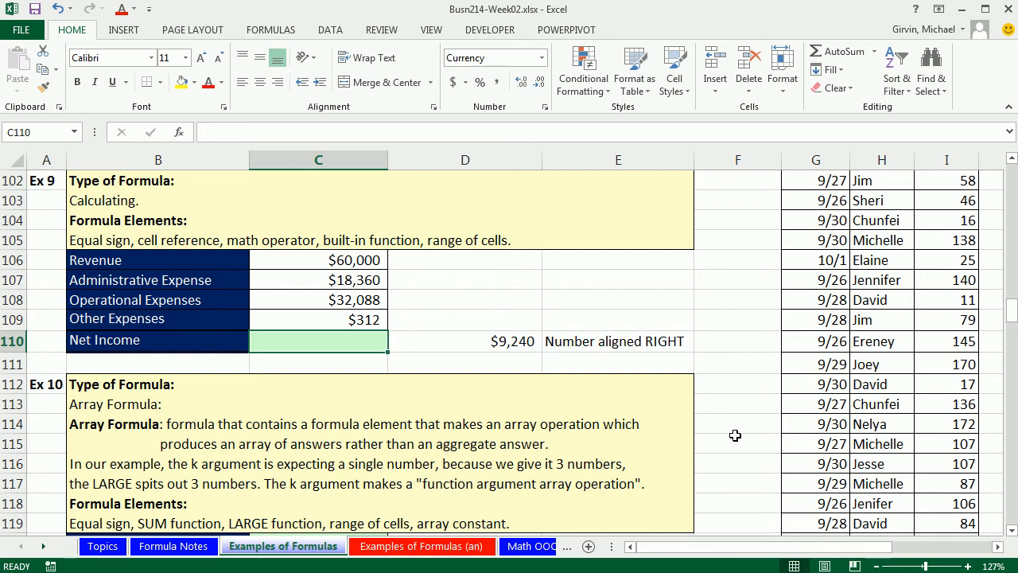
type("=")
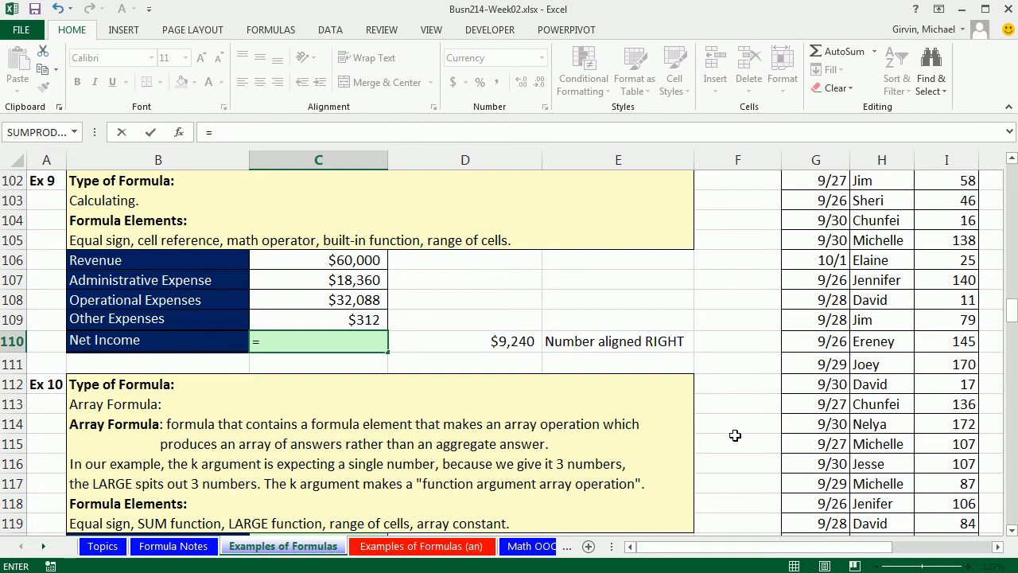
key("Up")
key("Up")
key("Up")
key("Up")
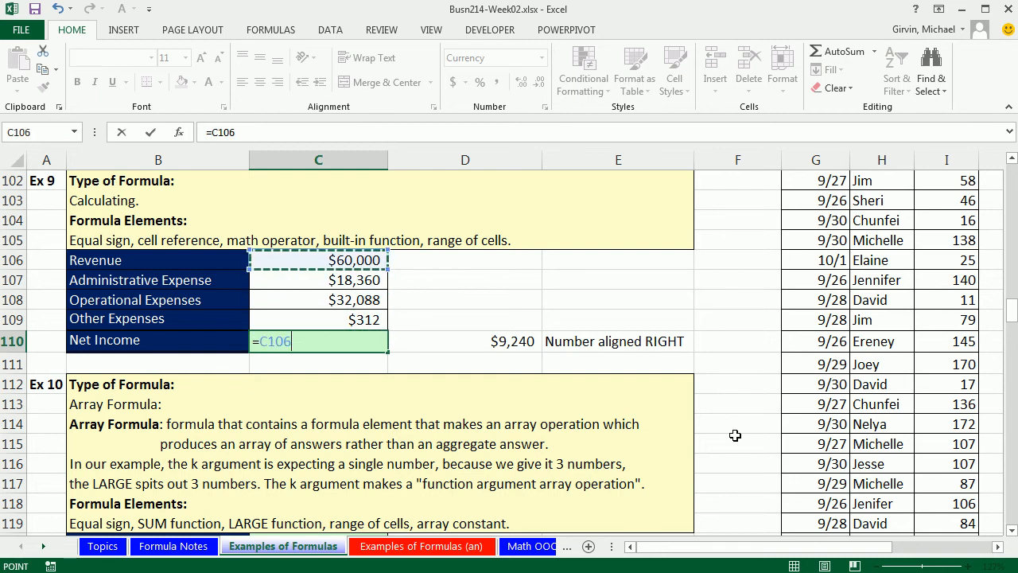
type("-")
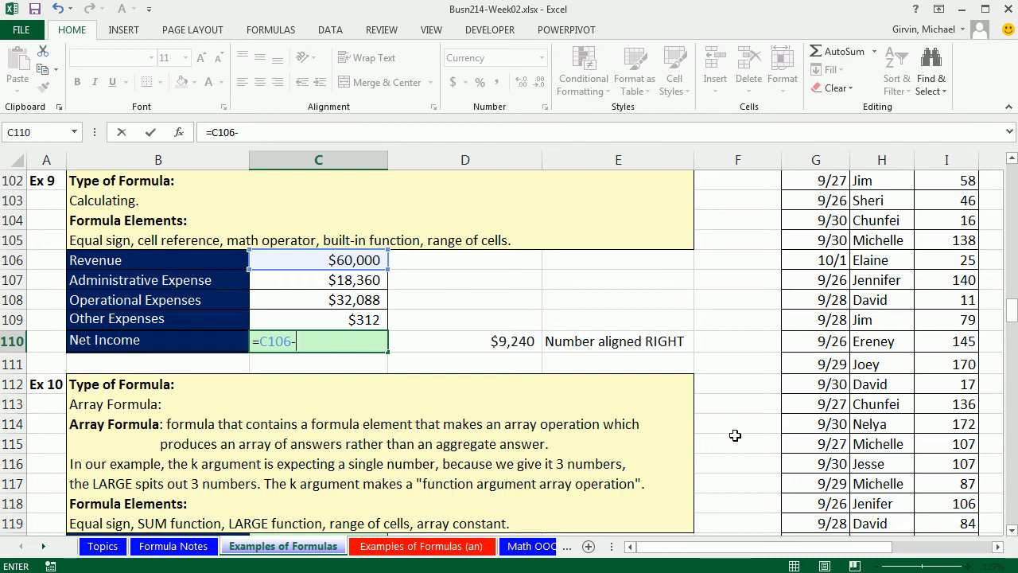
type("sum")
key("Tab")
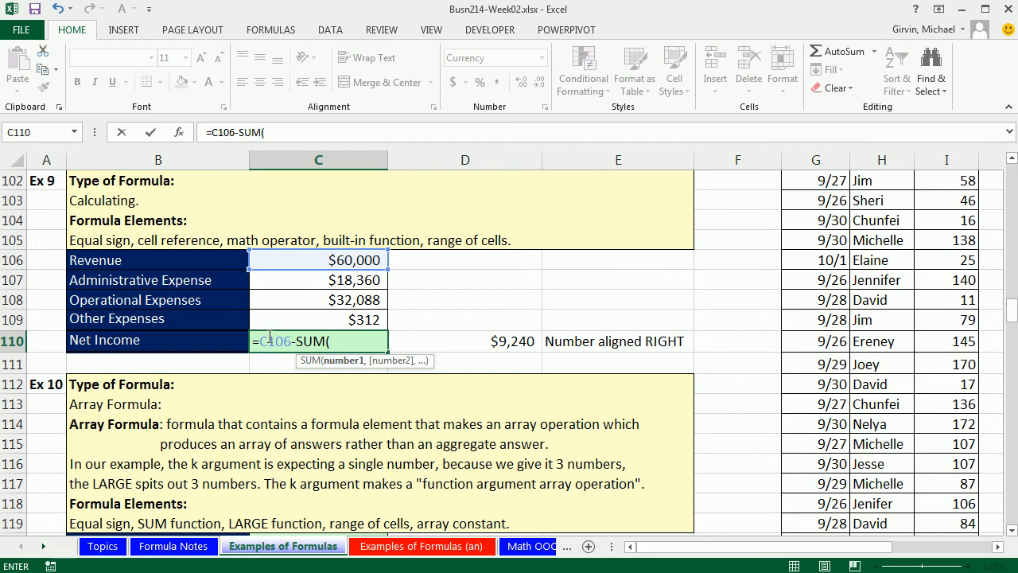
left_click_drag(351, 277, 353, 319)
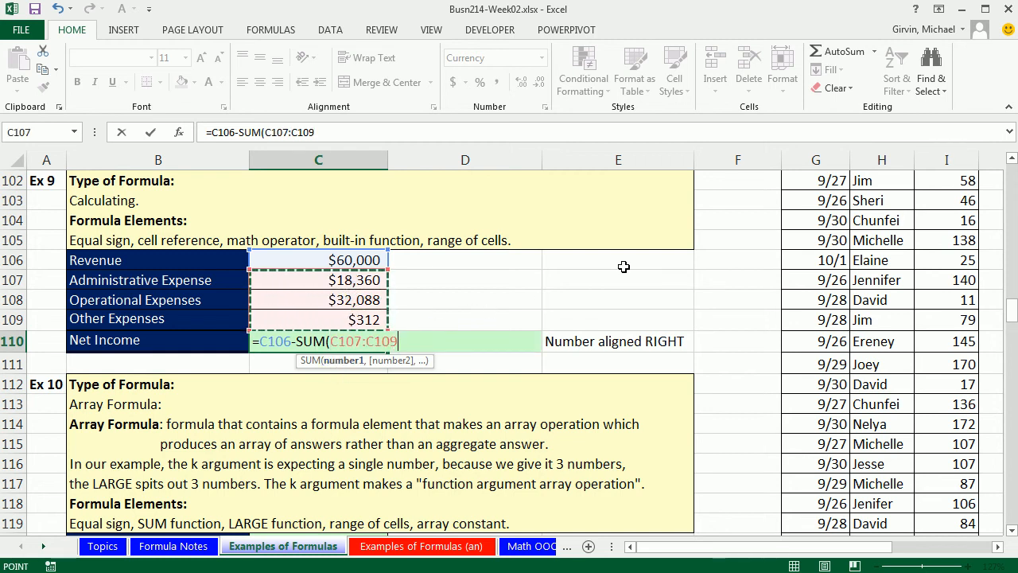
type(")")
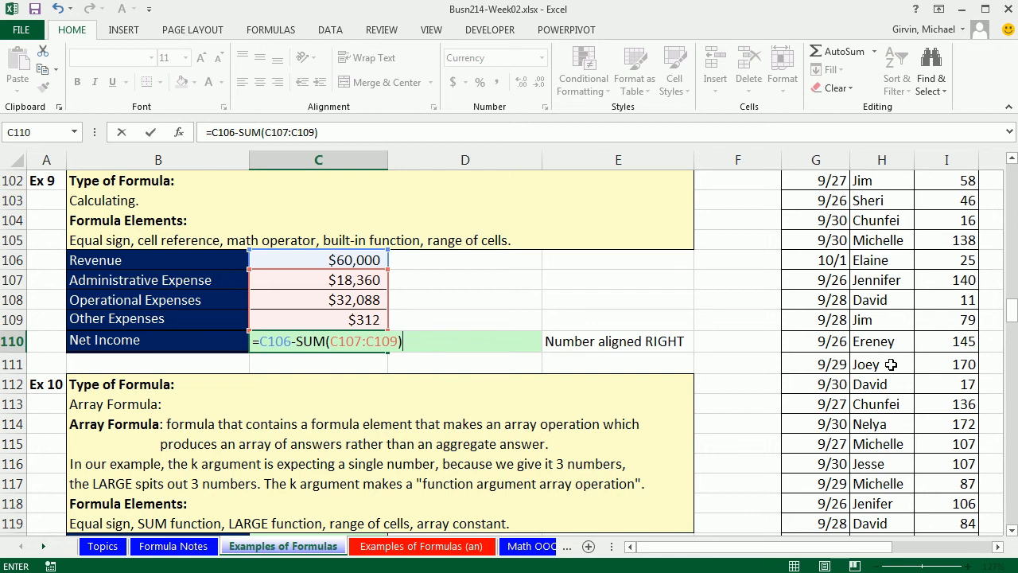
key("ctrl+Return")
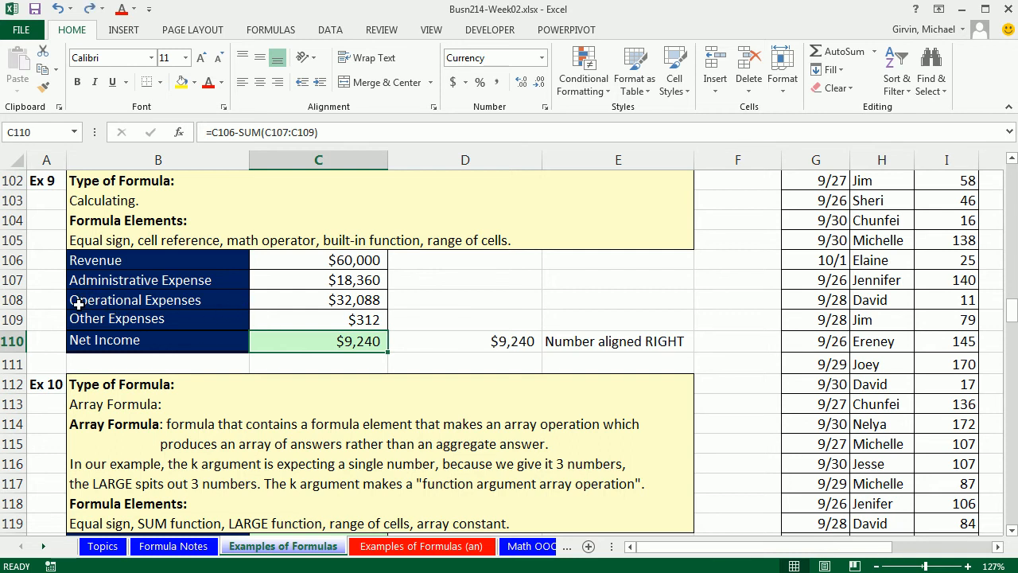
- Insert a new row 108 and enter Wage Expense with 7000 in it
right_click(7, 300)
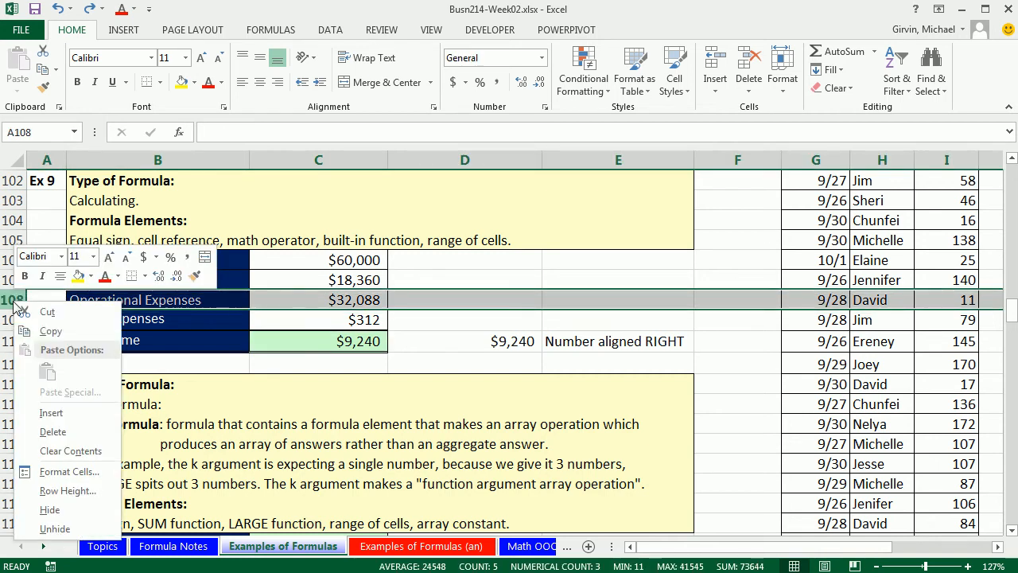
left_click(49, 413)
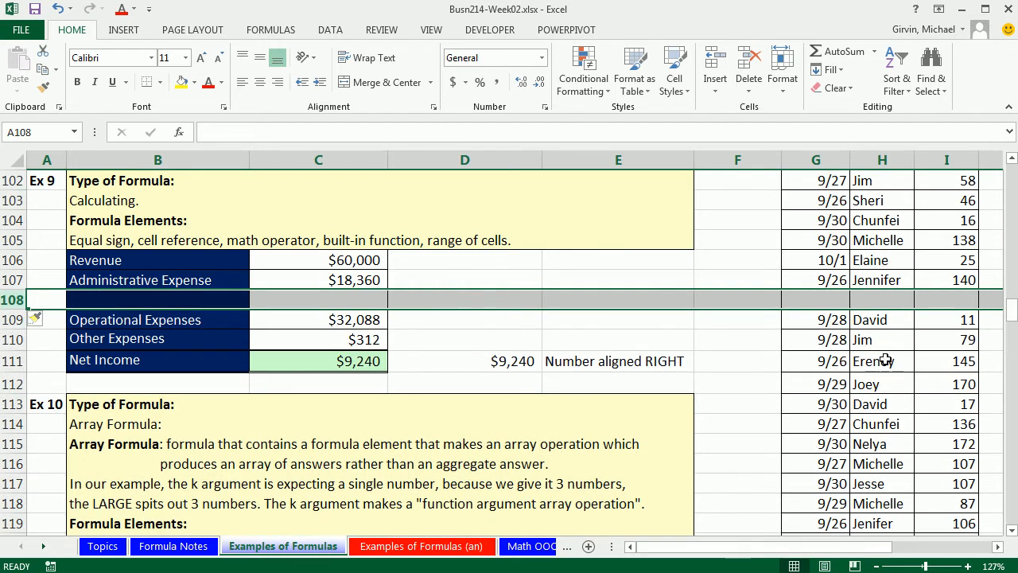
left_click(200, 309)
type("Wage Expens")
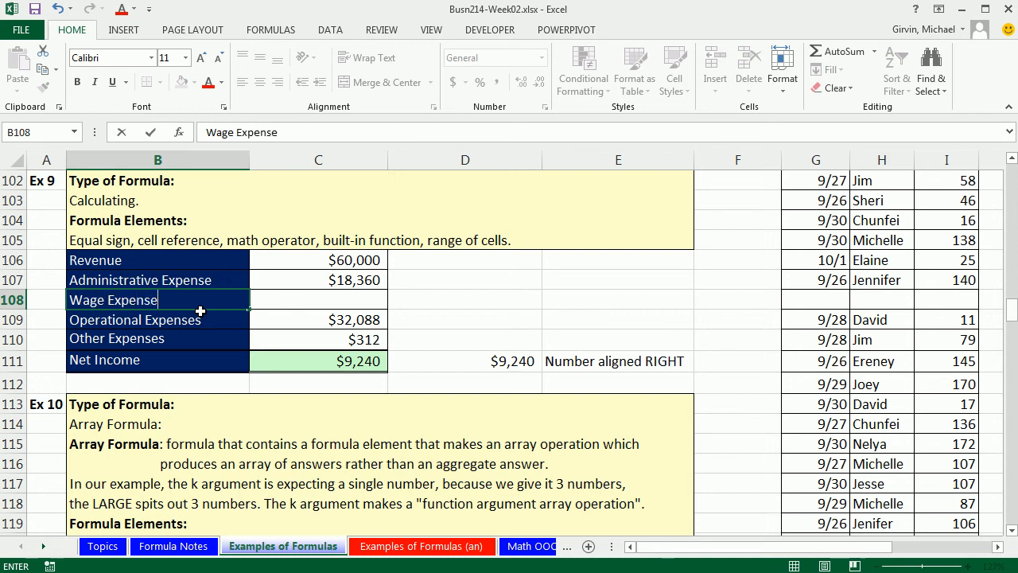
type("e")
key("Tab")
type("70")
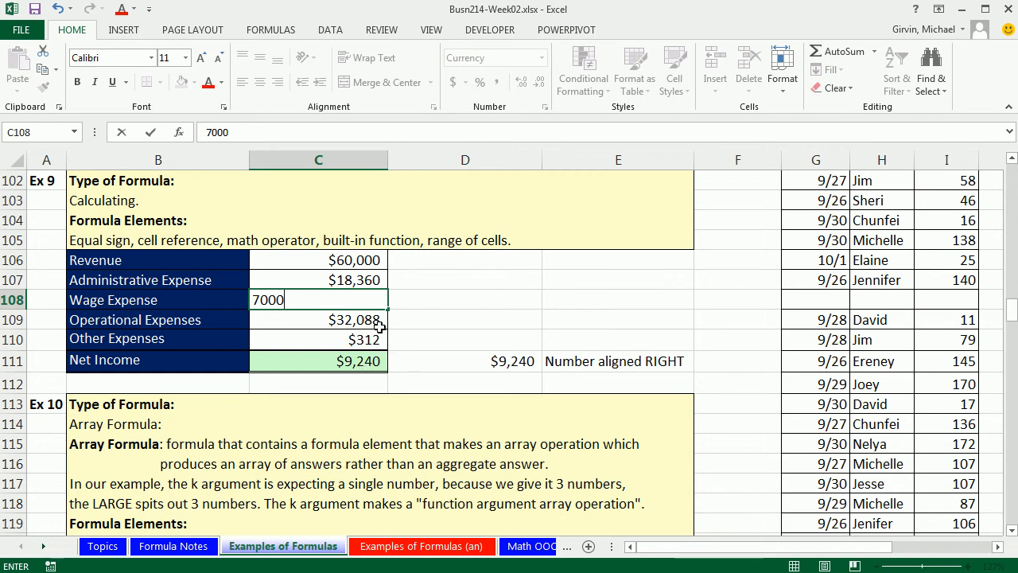
key("ctrl+Return")
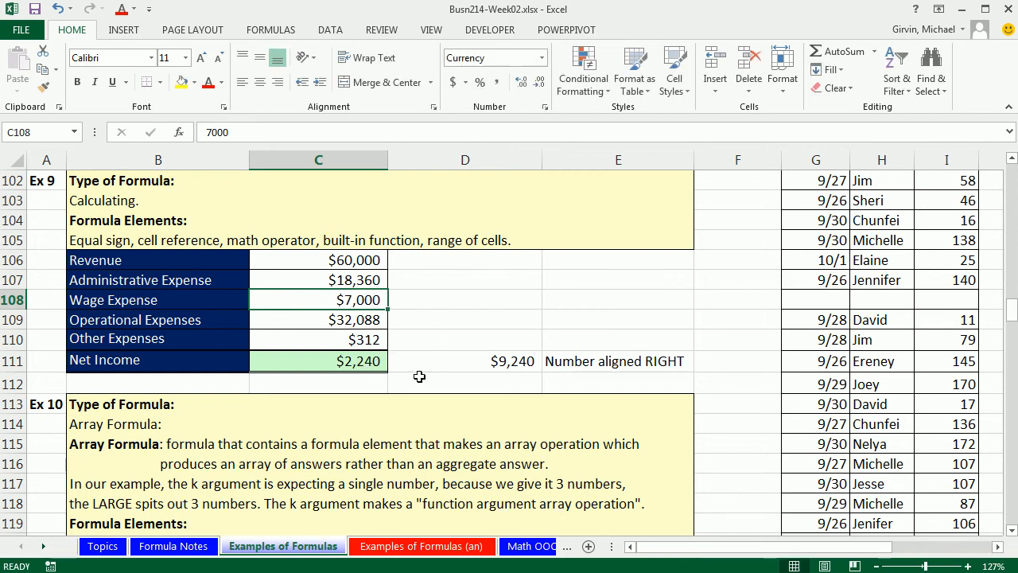
- Examine the Net Income formulas in C111 and D111 to compare how they adjusted to the new row
left_click(367, 362)
key("F2")
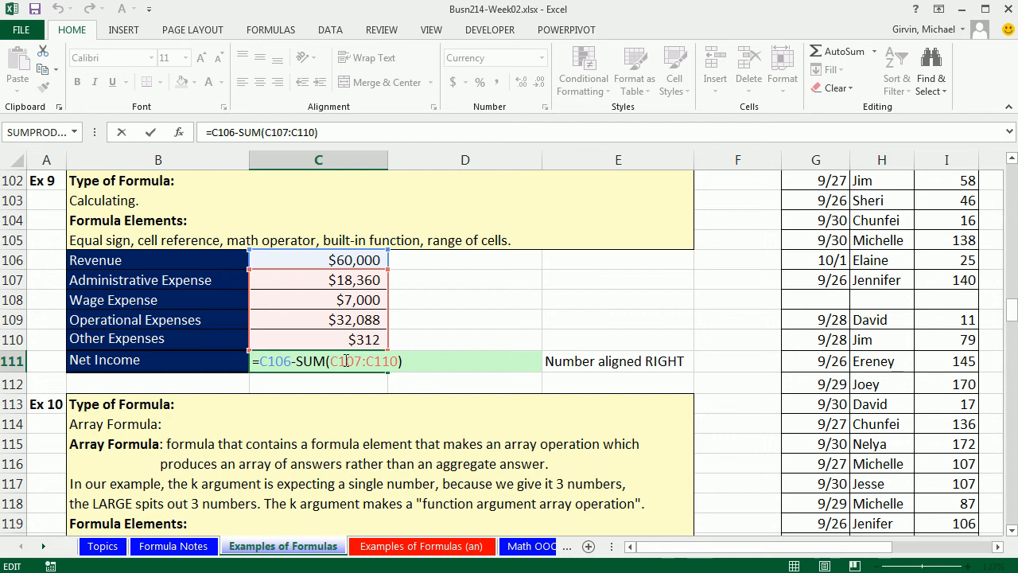
key("ctrl+Return")
left_click(445, 359)
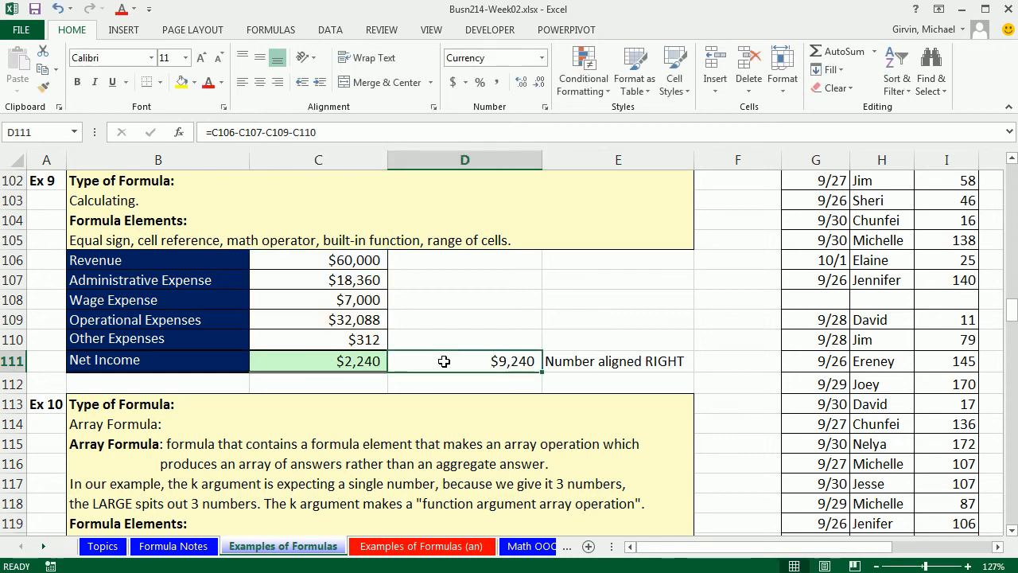
key("F2")
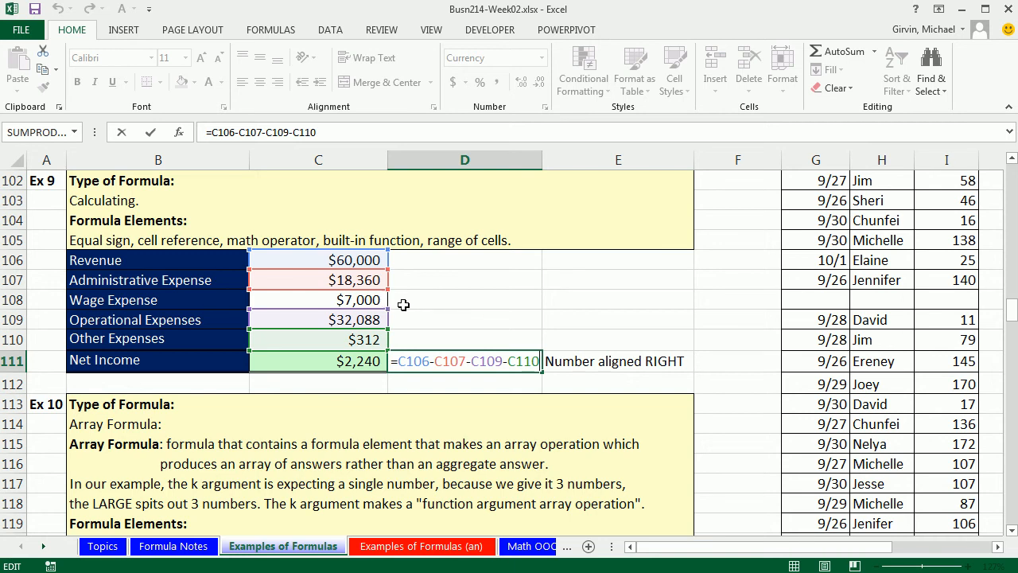
left_click(374, 359)
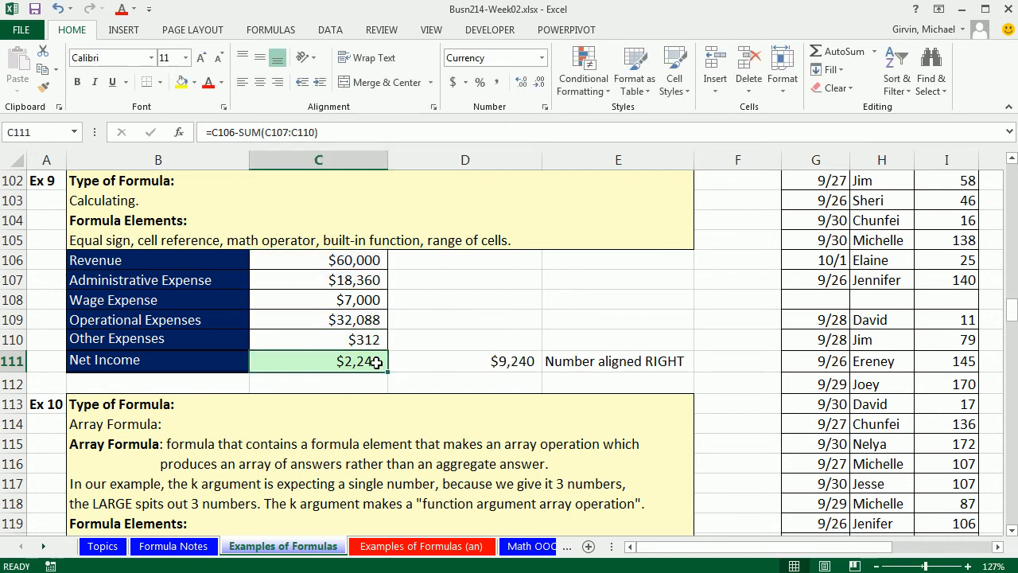
key("F2")
key("ctrl+Return")
- Delete the inserted row 108
left_click(9, 300)
key("ctrl+minus")
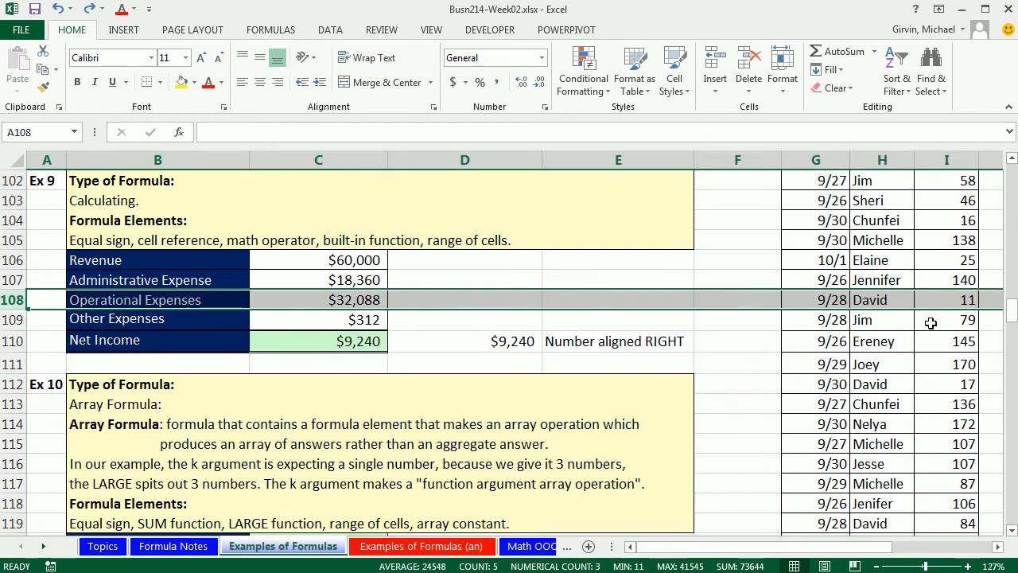
- Move the Operational Expenses through Net Income block down one row to open a blank row 108
left_click_drag(89, 304, 586, 334)
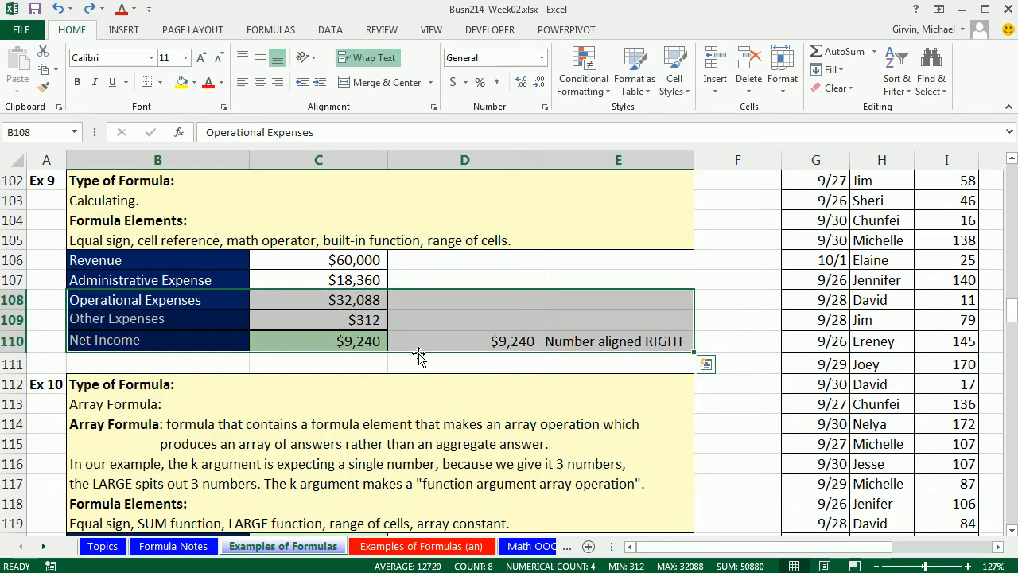
mouse_move(419, 356)
left_mouse_down()
mouse_move(420, 375)
mouse_move(420, 365)
left_mouse_up()
- Copy the Administrative Expense row's formatting onto the blank row 108 with Format Painter
left_click_drag(199, 282, 291, 284)
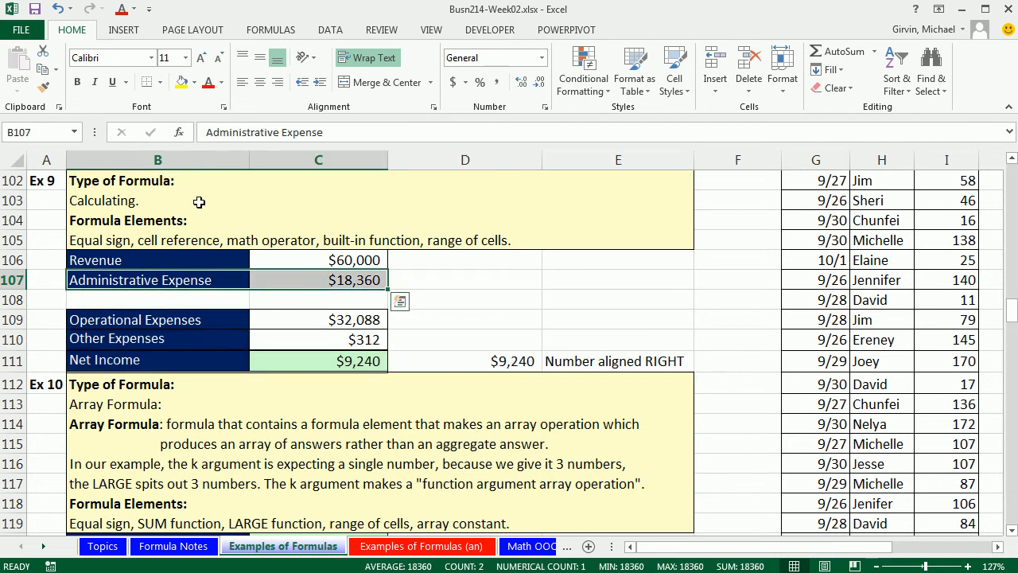
left_click(43, 86)
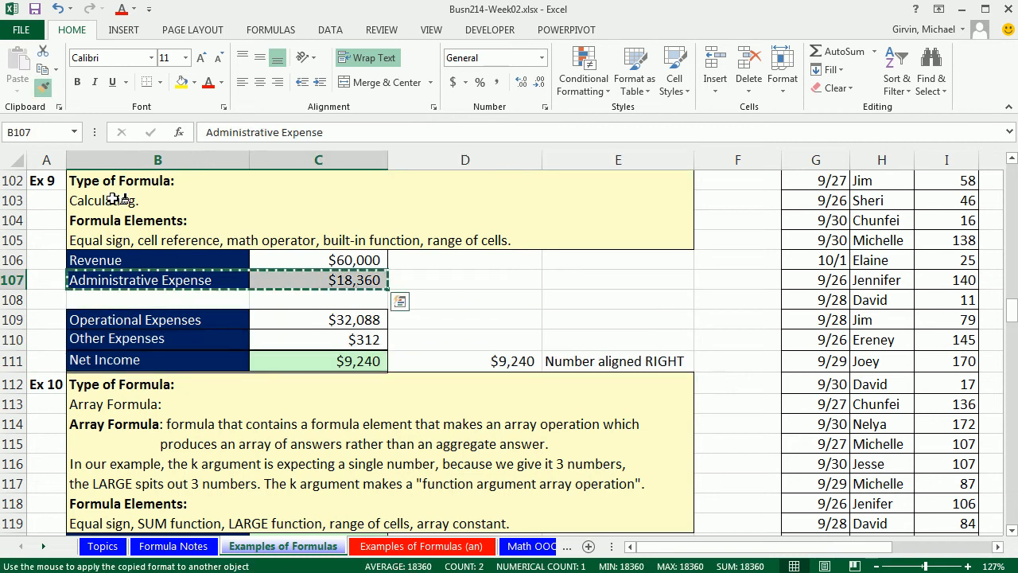
left_click(177, 298)
- Enter the label Wage Expense with an amount of 7,000 in the new row 108
type("Wage Expense")
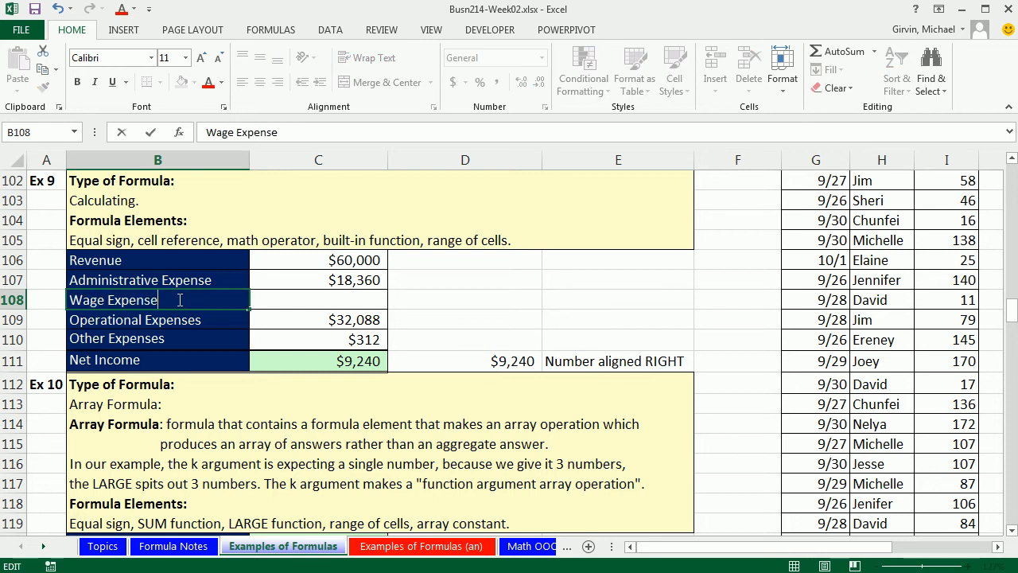
key("Tab")
type("7,0")
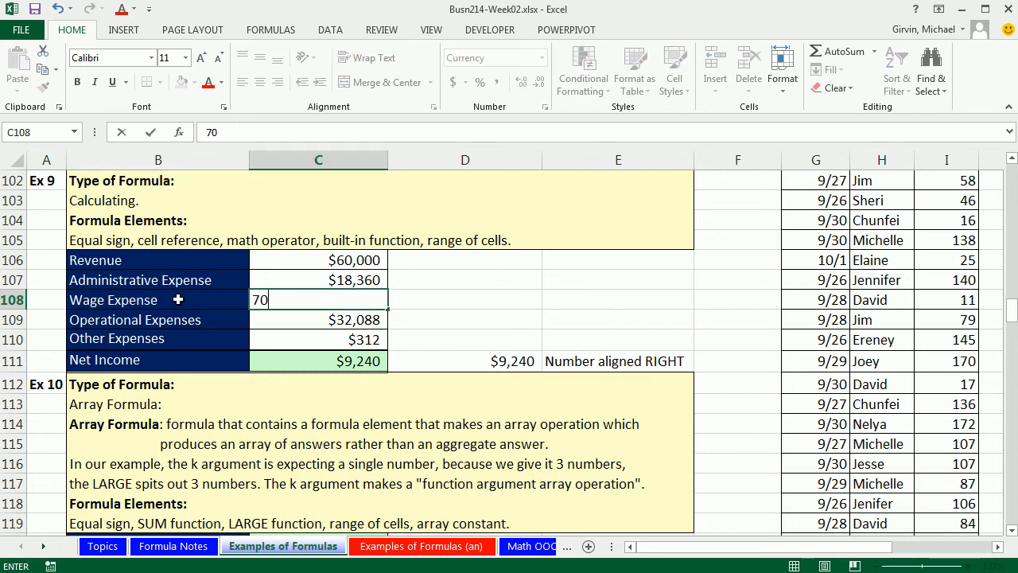
type("00")
key("Return")
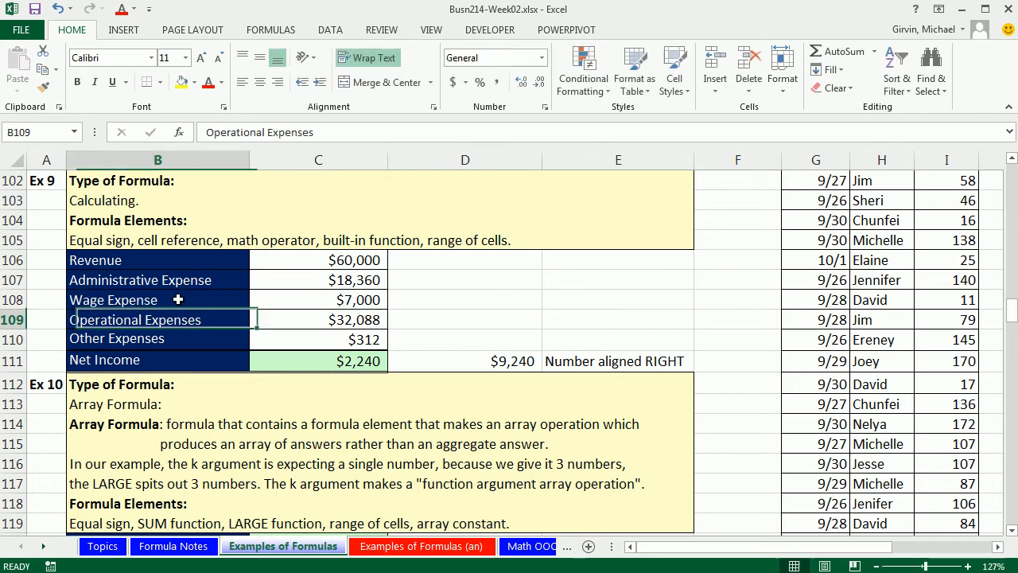
- Open the Net Income formulas in C111 and D111 to check whether each one includes the new Wage Expense row
left_click(360, 362)
key("F2")
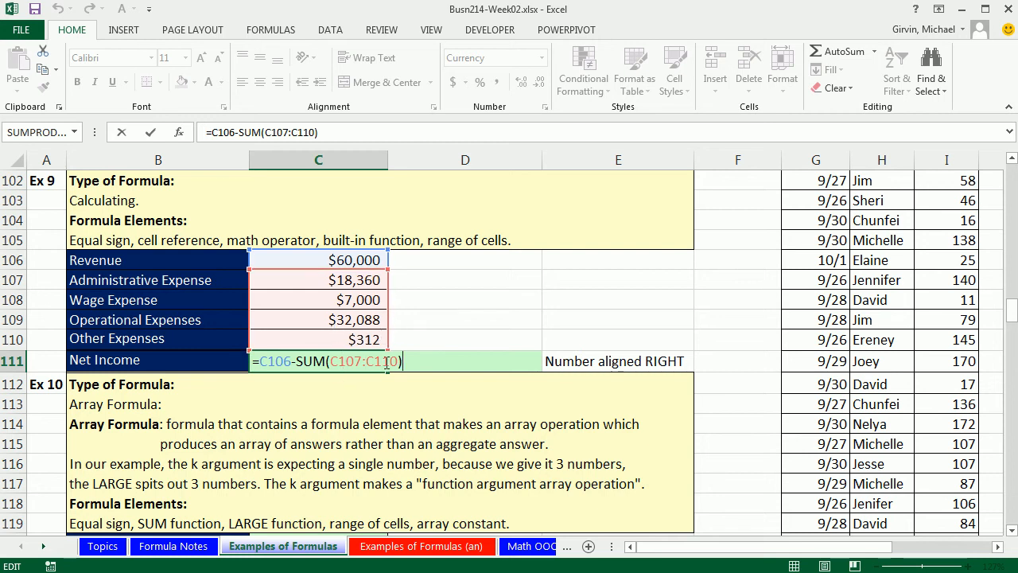
key("ctrl+Return")
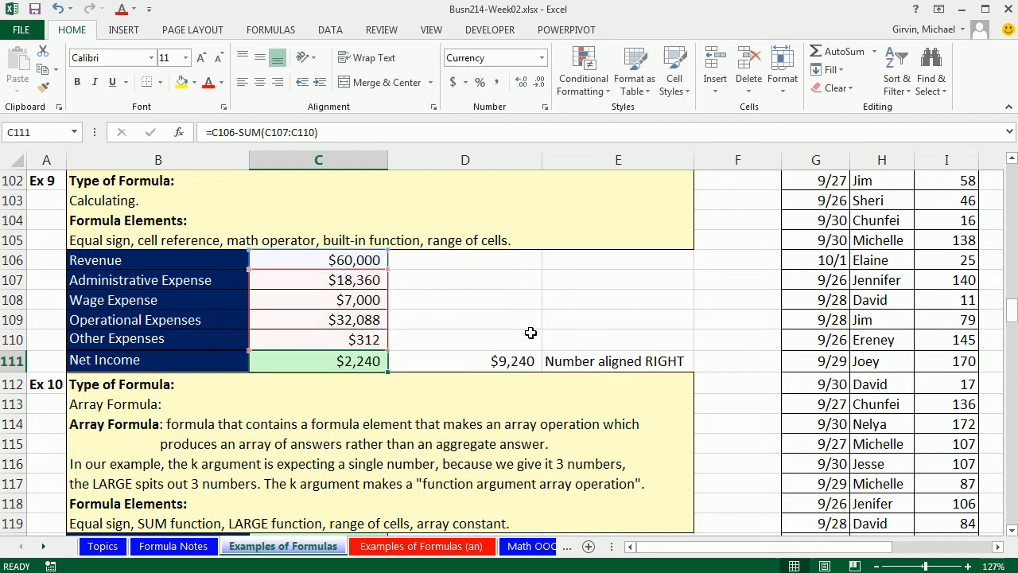
double_click(507, 361)
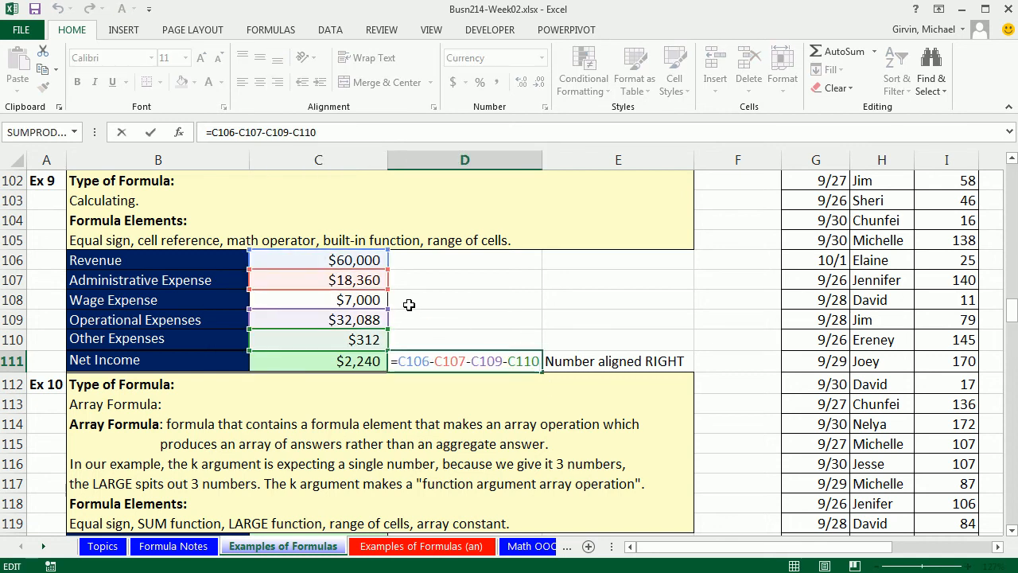
key("ctrl+Return")
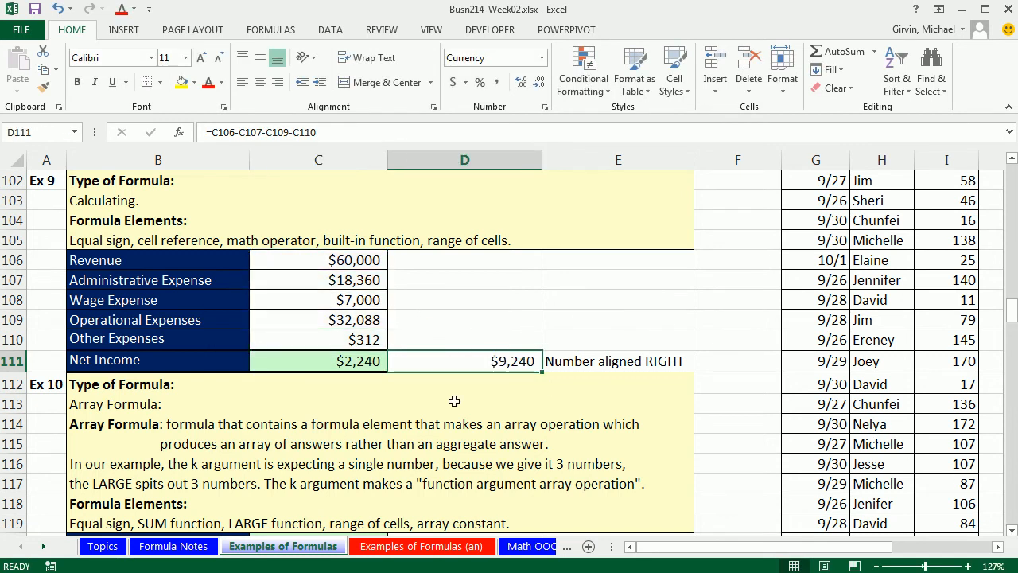
double_click(350, 359)
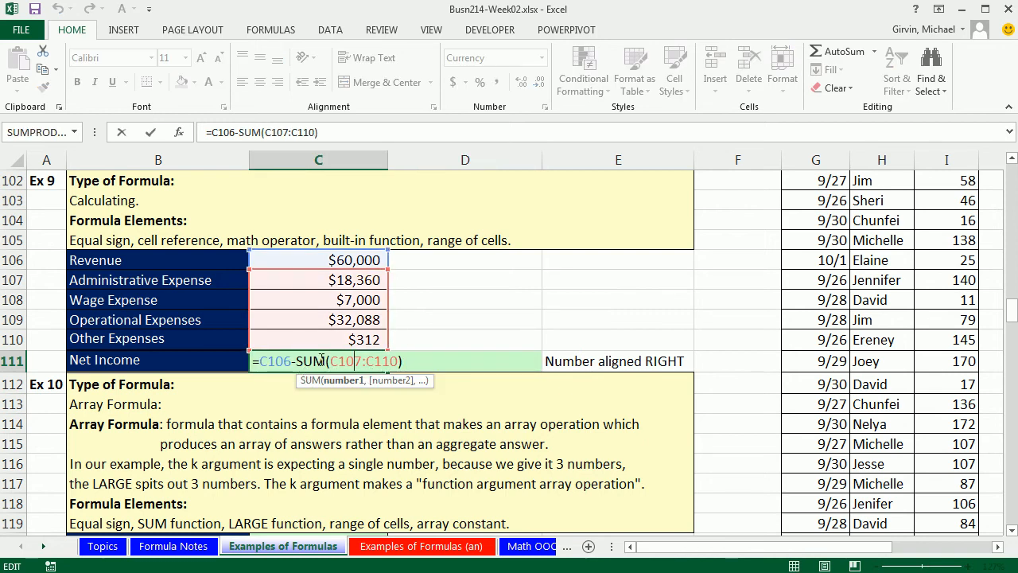
key("Escape")
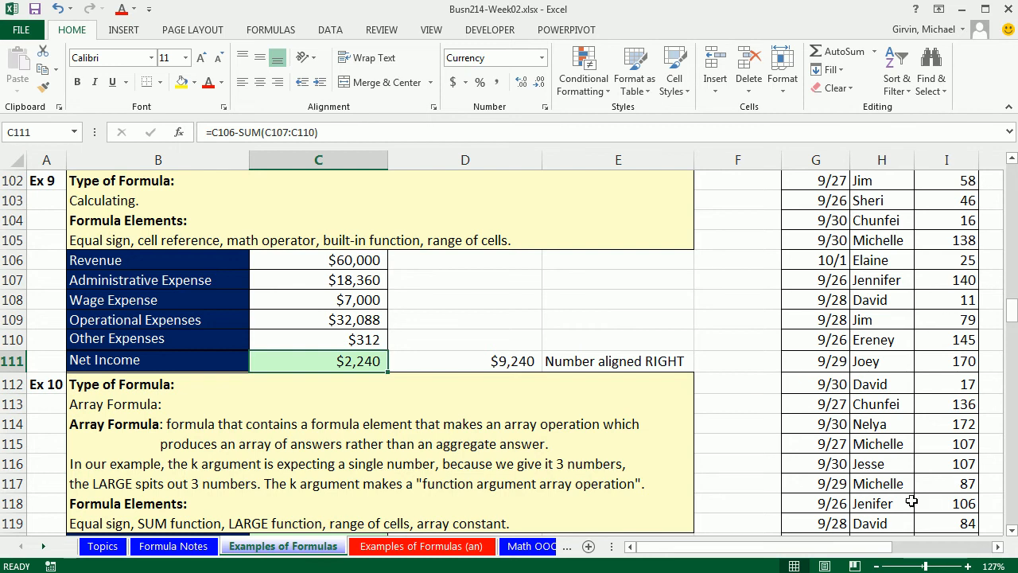
- In D121 of the Ex 10 block, add the three largest sales with the formula =D135+D131+D124
left_click(1011, 530)
left_click(1012, 530)
left_click(1011, 530)
left_click(1011, 531)
left_click(1011, 531)
left_click(1011, 531)
left_click(1011, 530)
left_click(1011, 530)
left_click(1011, 530)
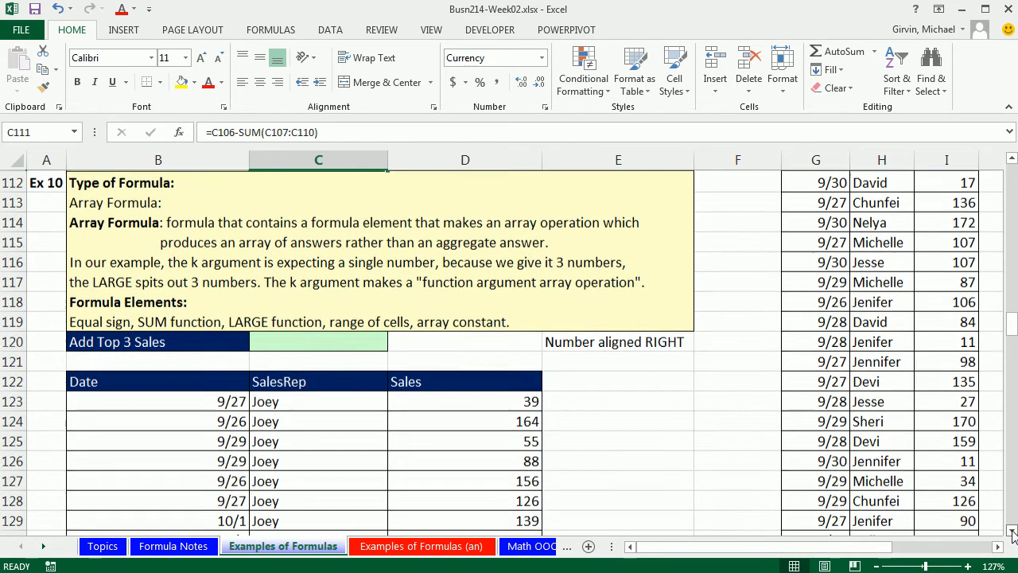
left_click(338, 345)
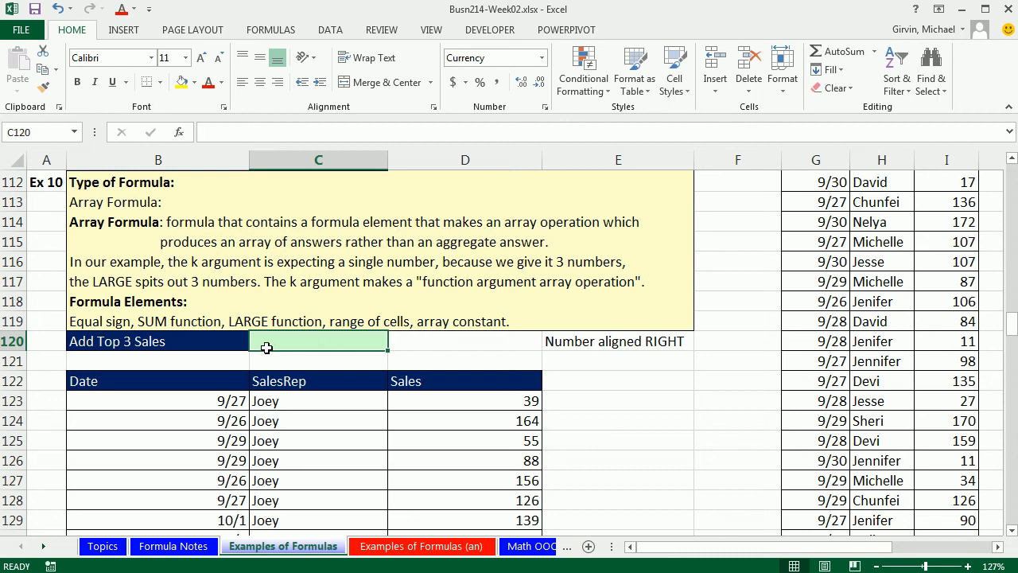
left_click(1012, 531)
left_click(1012, 531)
left_click(1011, 531)
left_click(1011, 531)
left_click(1011, 531)
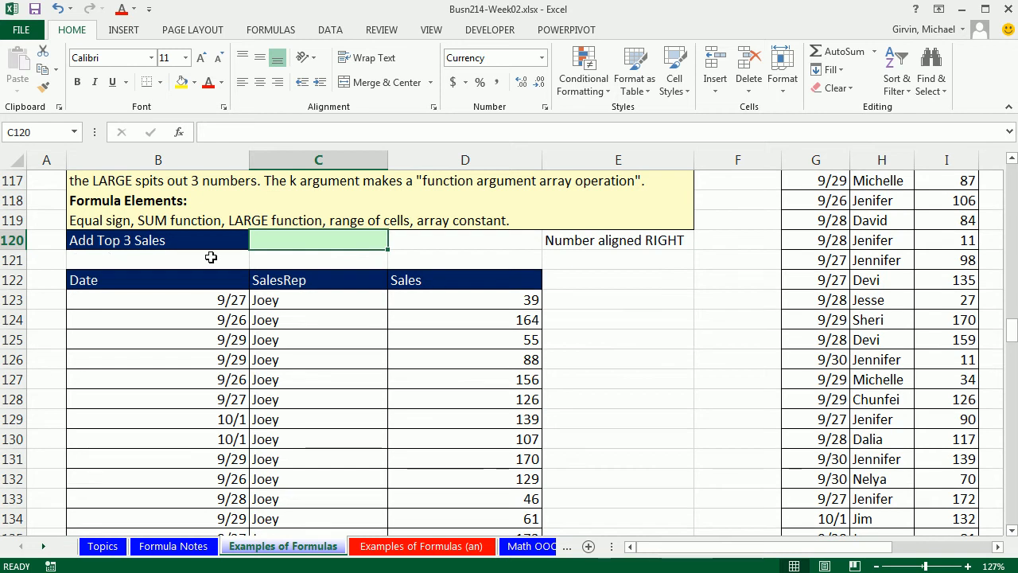
left_click(498, 256)
type("=")
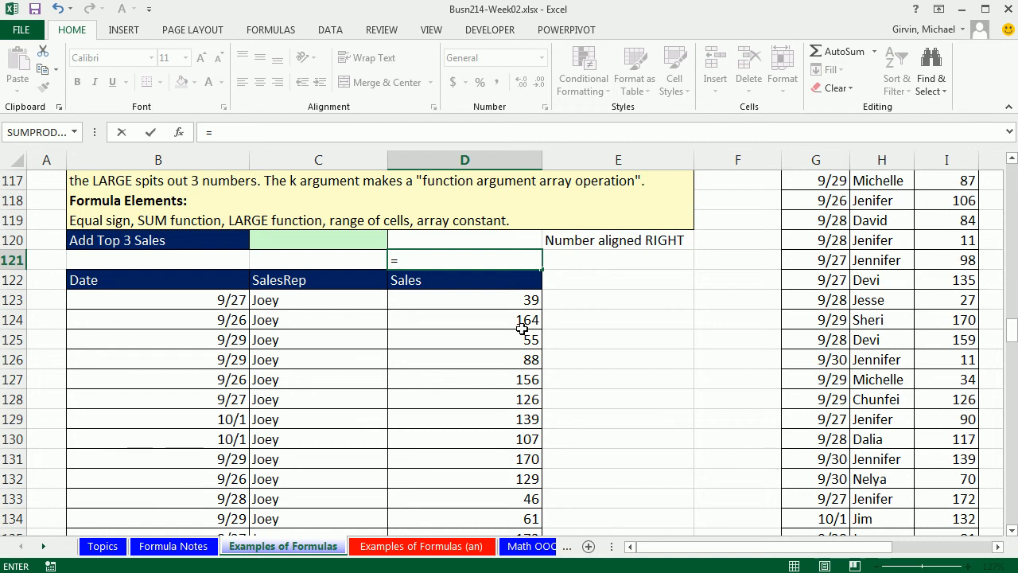
scroll(534, 413, "down", 1)
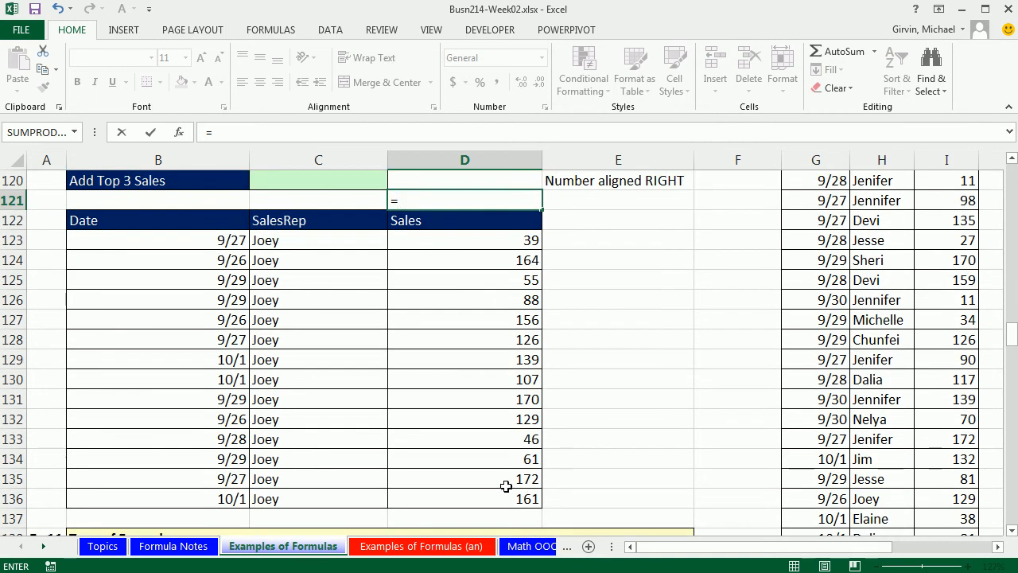
left_click(506, 480)
type("+")
left_click(525, 404)
type("+")
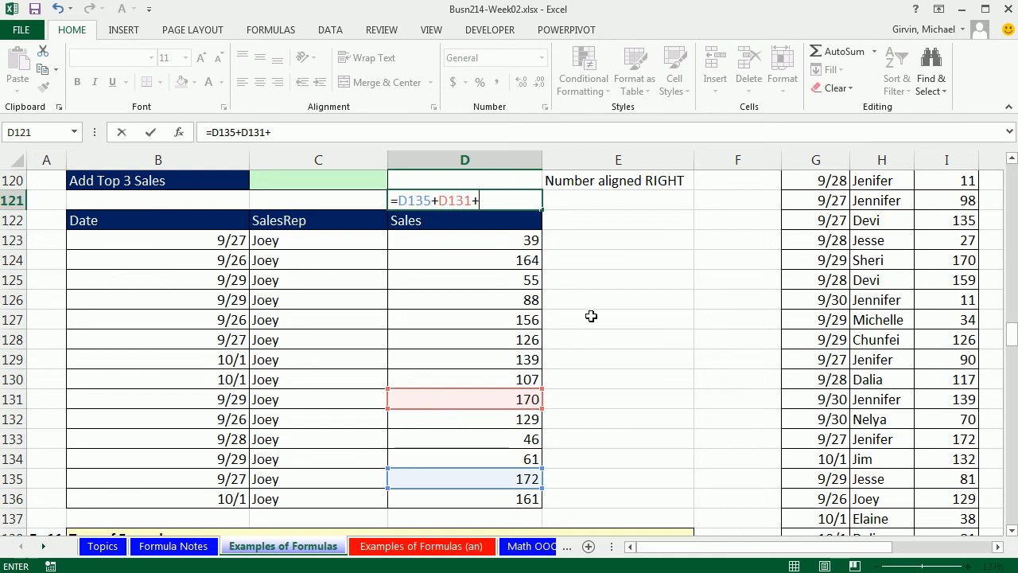
left_click(518, 260)
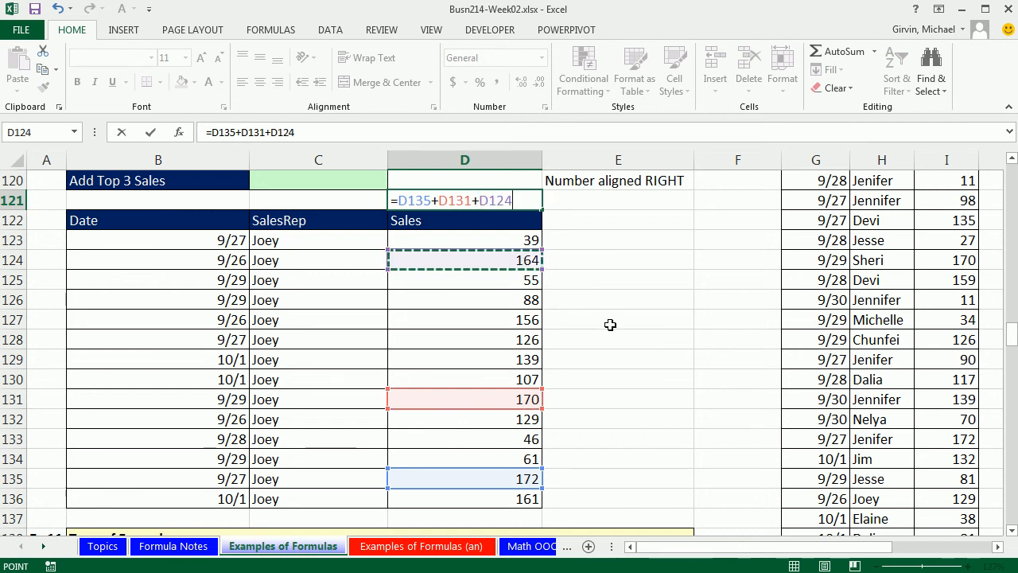
scroll(610, 326, "up", 1)
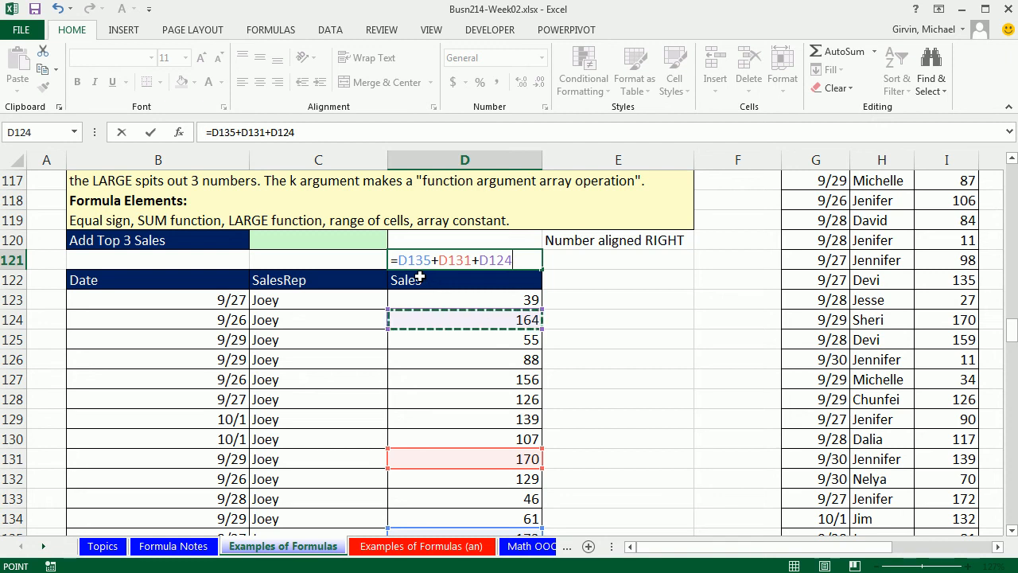
key("ctrl+Return")
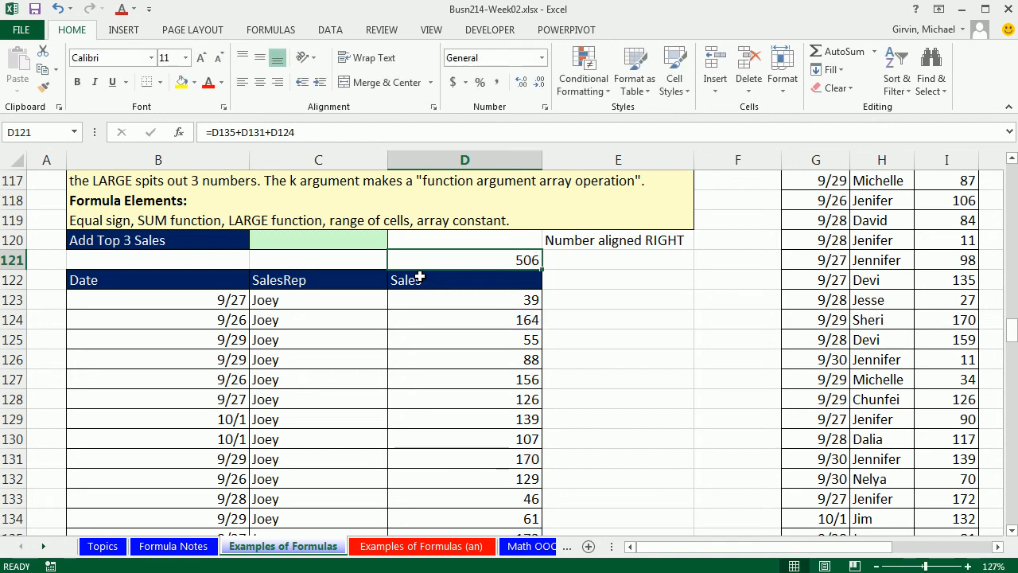
- In C120, enter =LARGE(D123:D135,1) to return the largest value from the Sales column
left_click(324, 241)
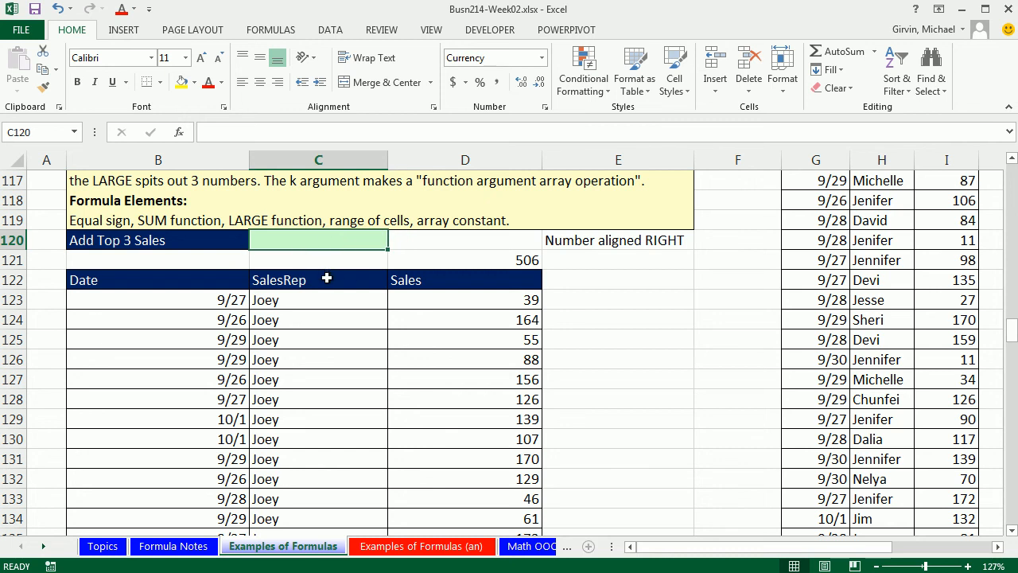
type("=la")
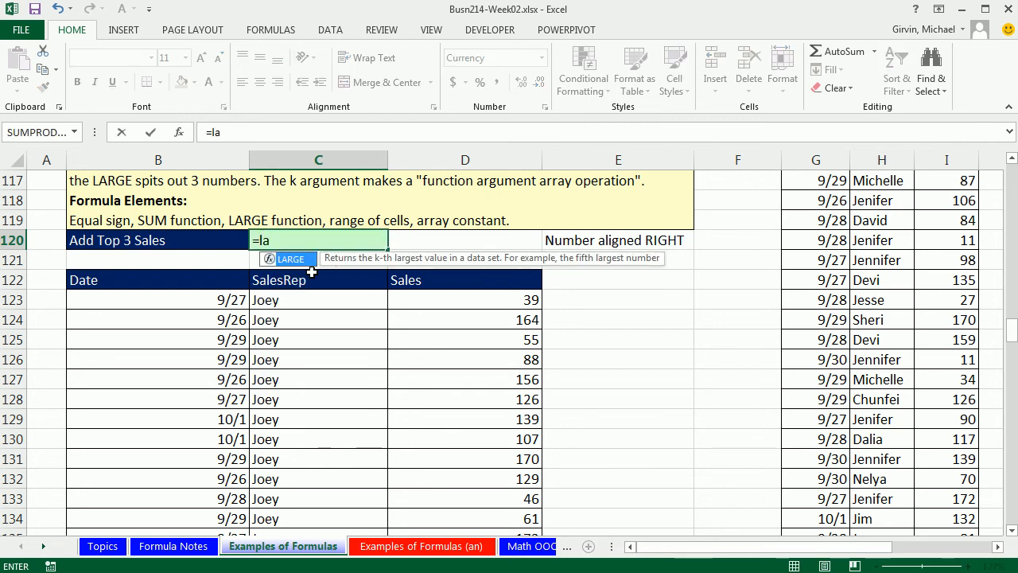
key("Tab")
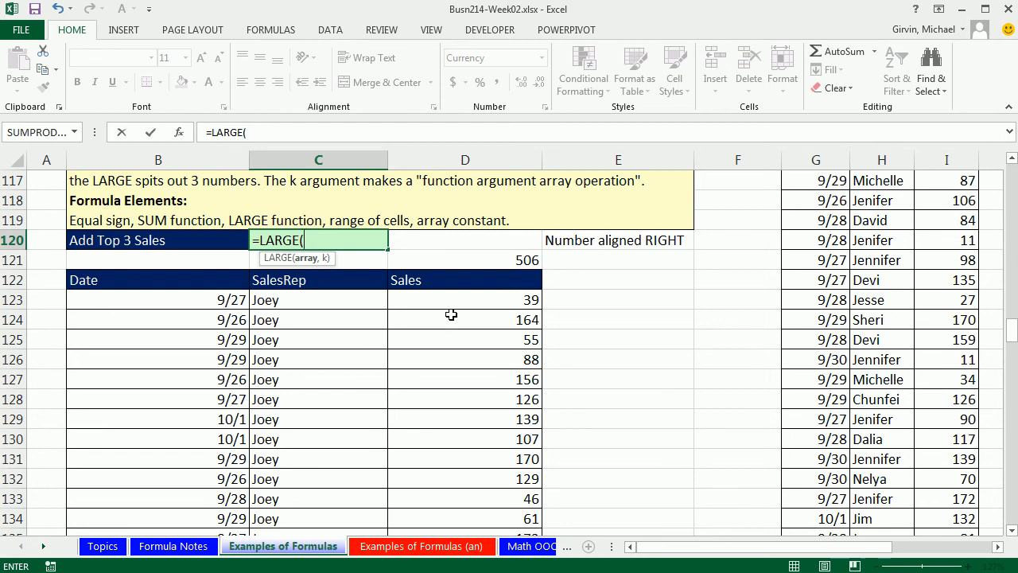
left_click_drag(480, 299, 489, 484)
scroll(506, 366, "up", 2)
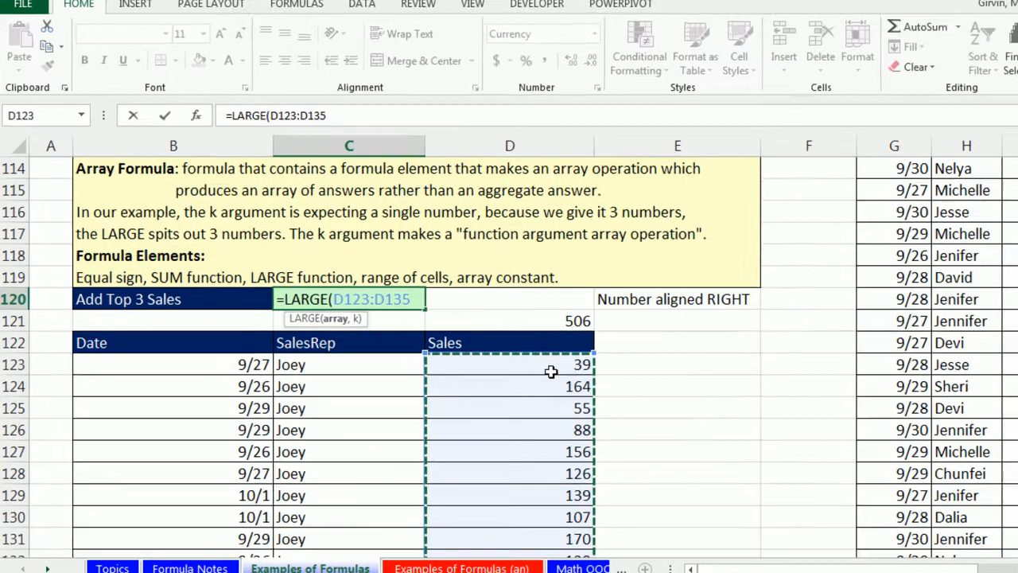
type(",")
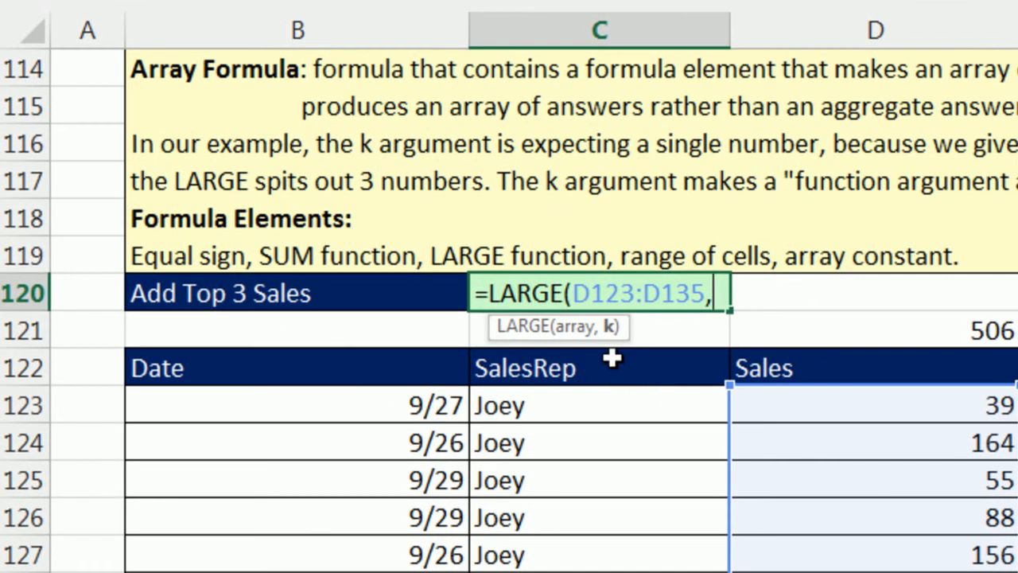
type("1)")
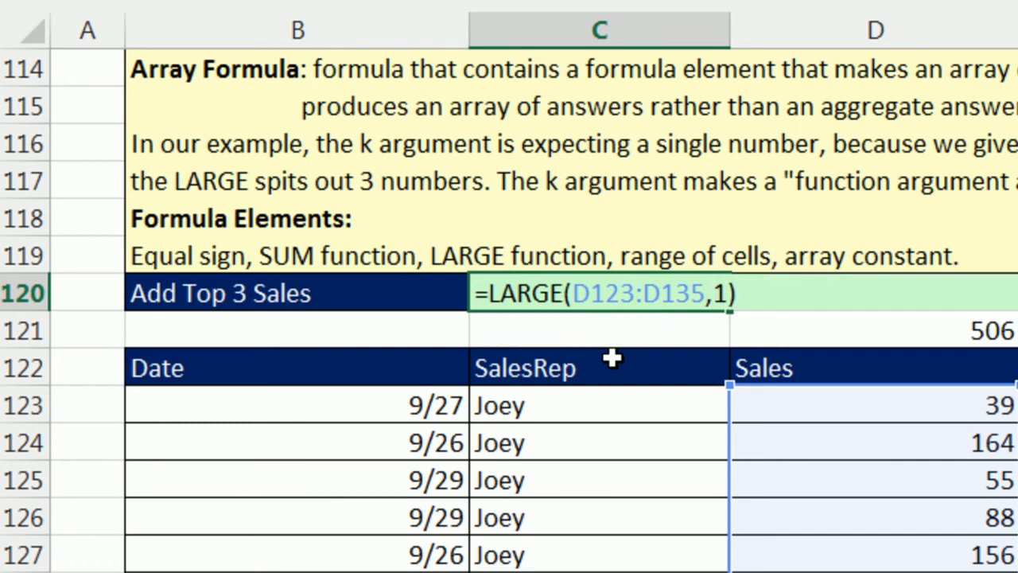
key("ctrl+Return")
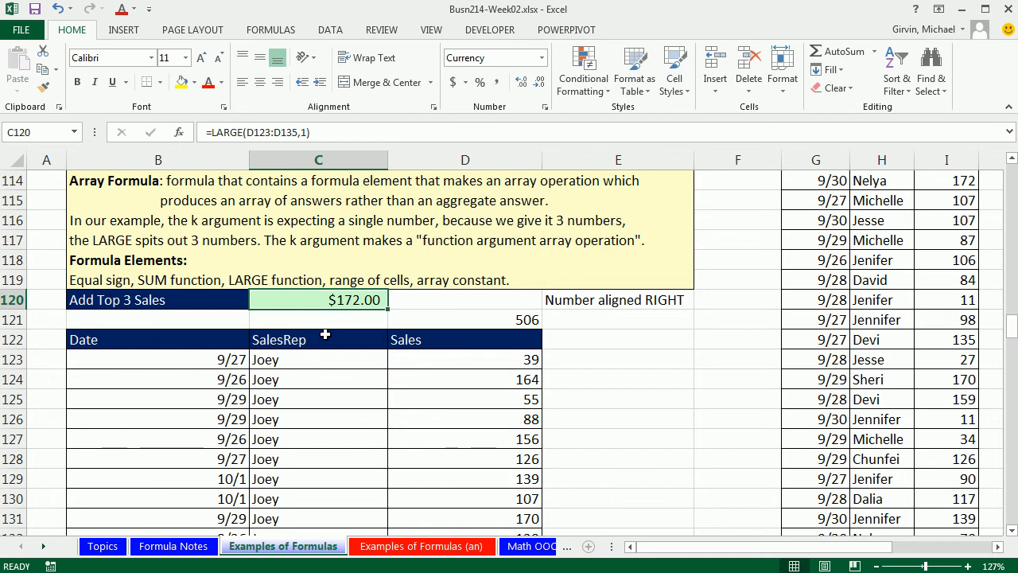
- Change the LARGE formula's k argument in C120 to 2
scroll(430, 348, "down", 1)
left_click(1011, 530)
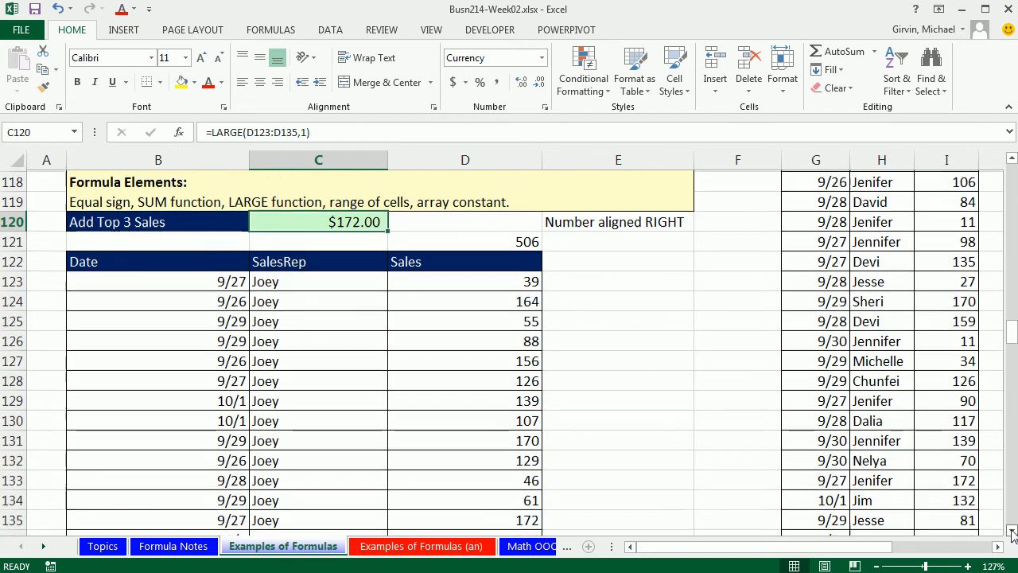
left_click(1011, 530)
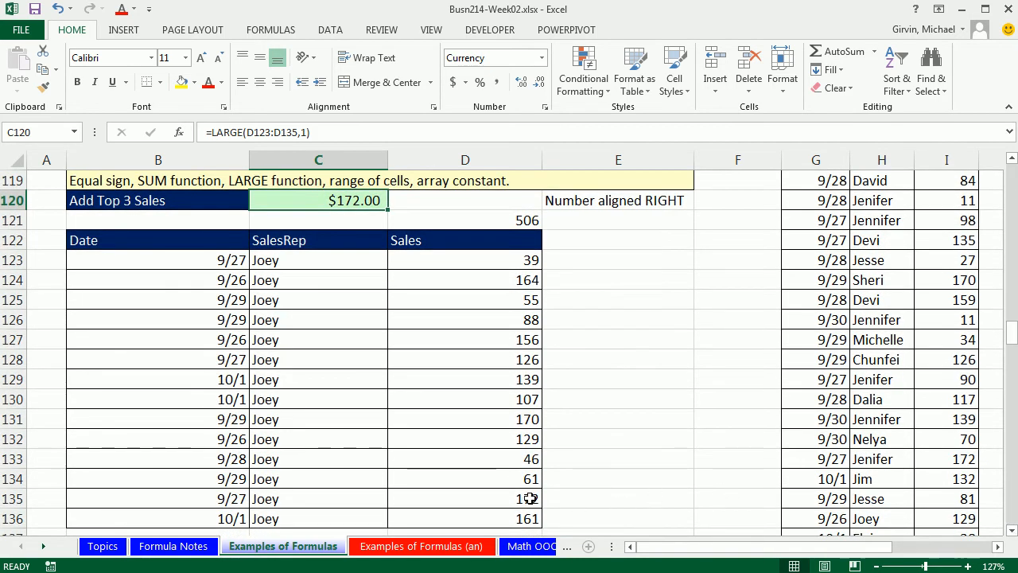
double_click(383, 205)
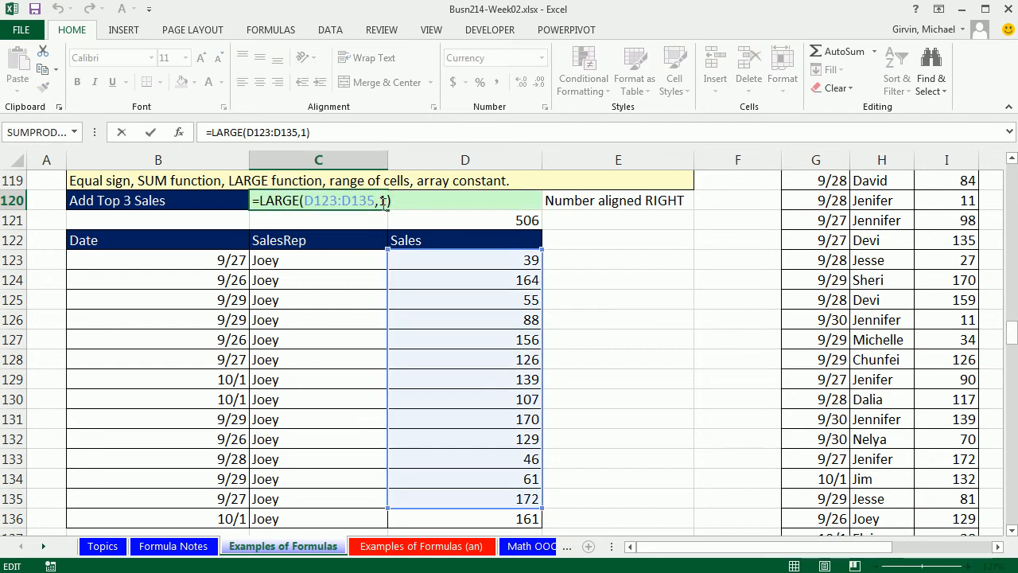
key("BackSpace")
type("2")
key("ctrl+Return")
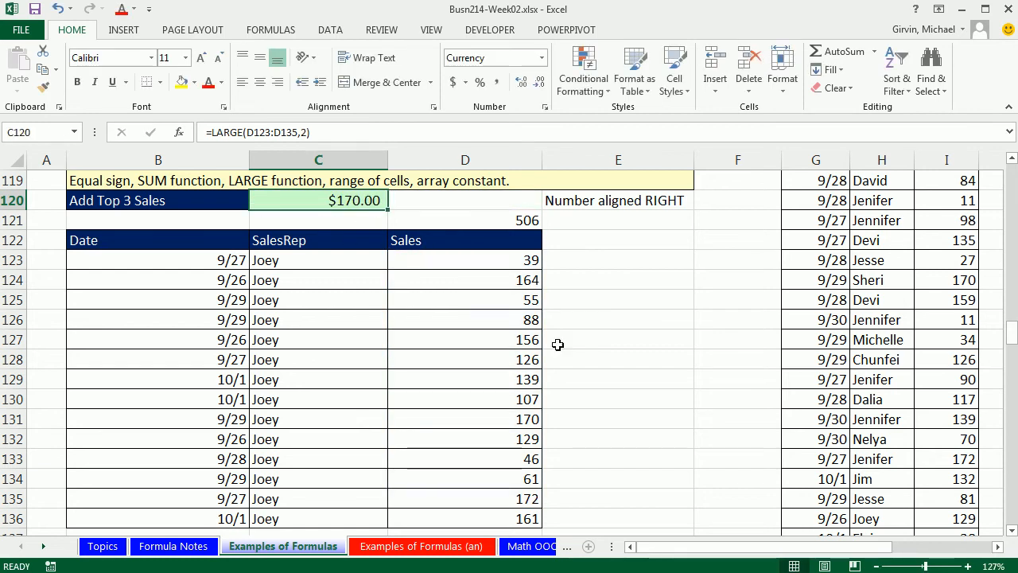
- Change the LARGE formula's k argument in C120 to 3, correcting the mistyped 32
double_click(374, 203)
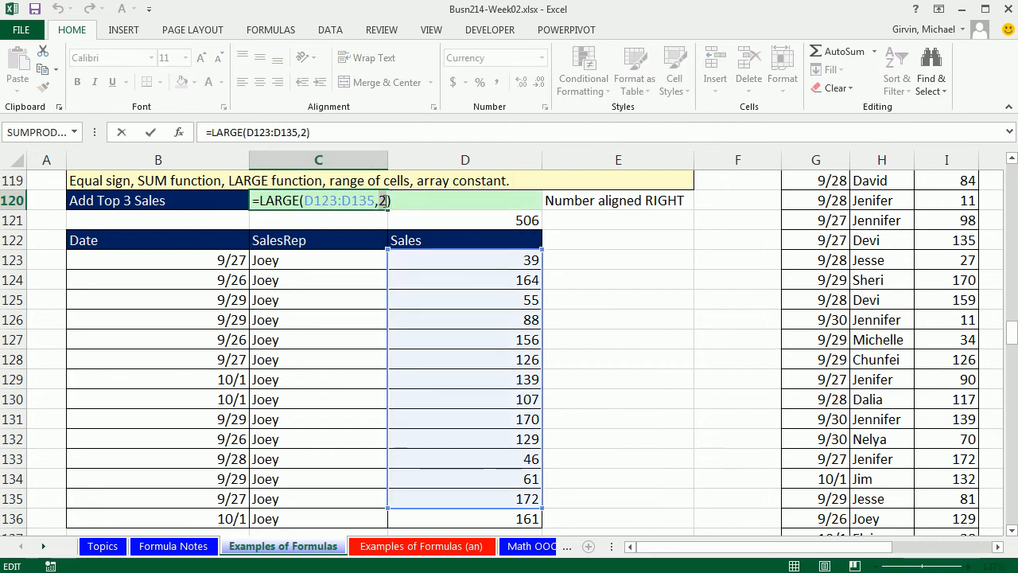
type("3")
key("ctrl+Return")
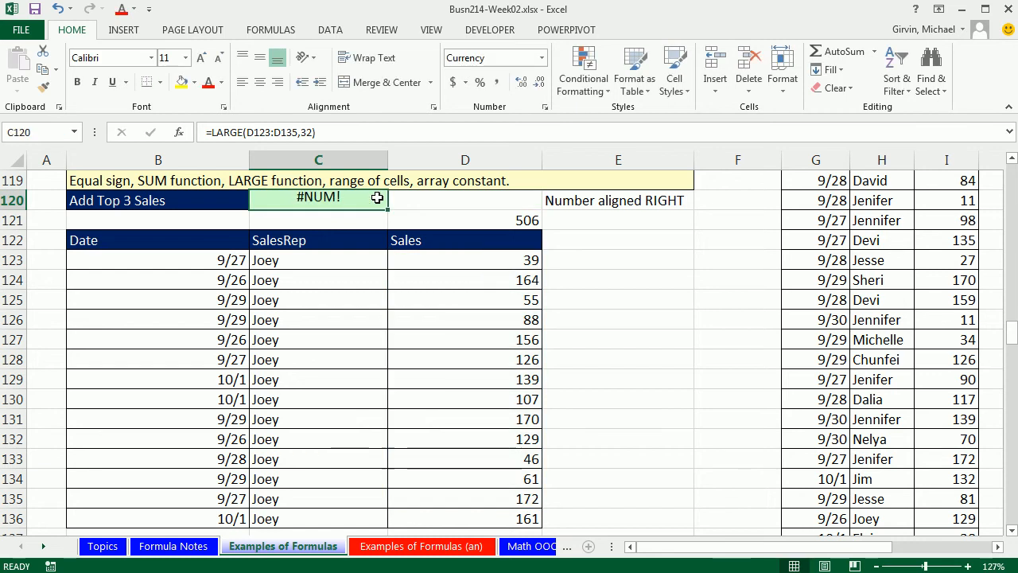
double_click(377, 198)
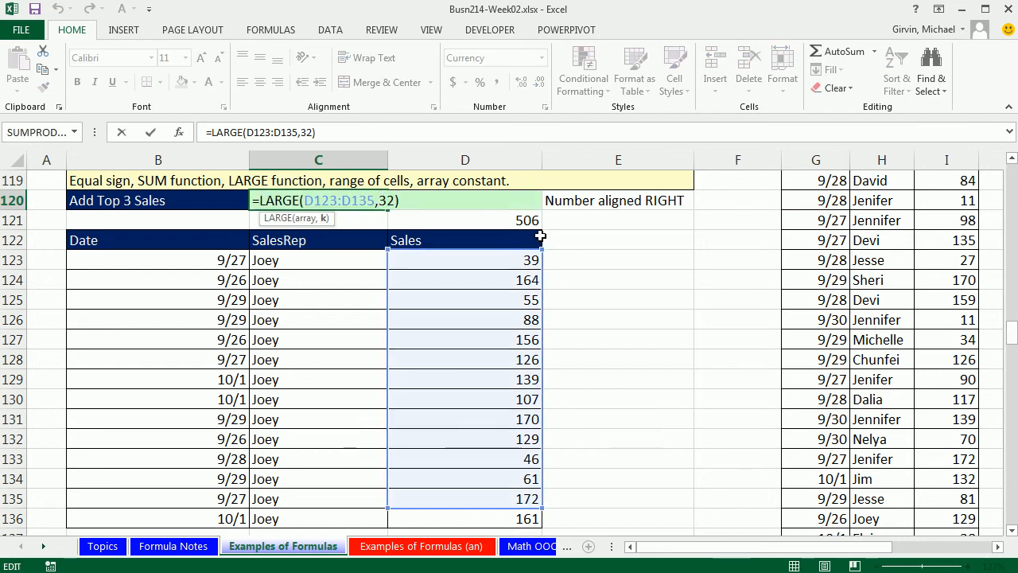
key("ctrl+Return")
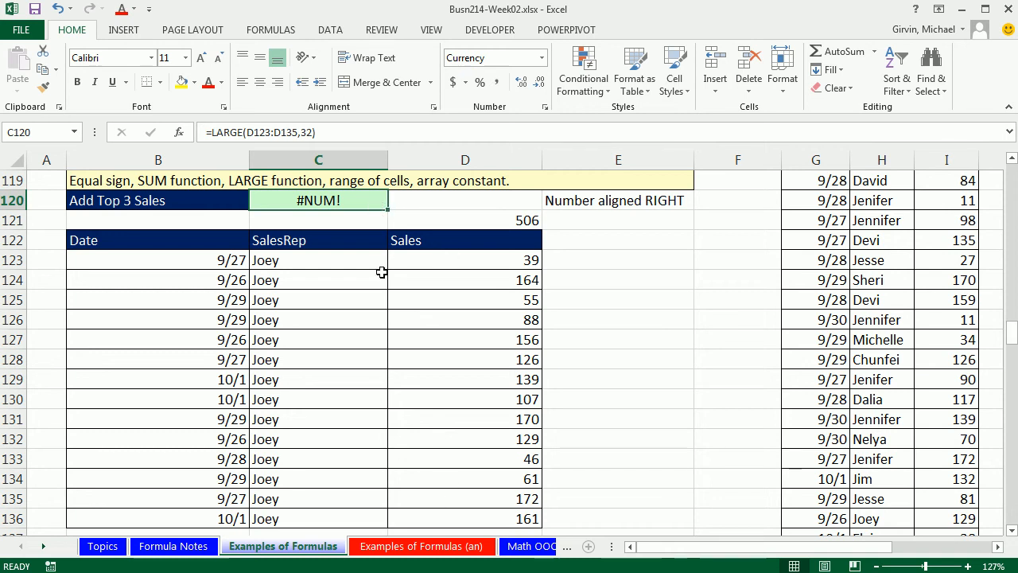
double_click(357, 201)
left_click(387, 201)
key("Delete")
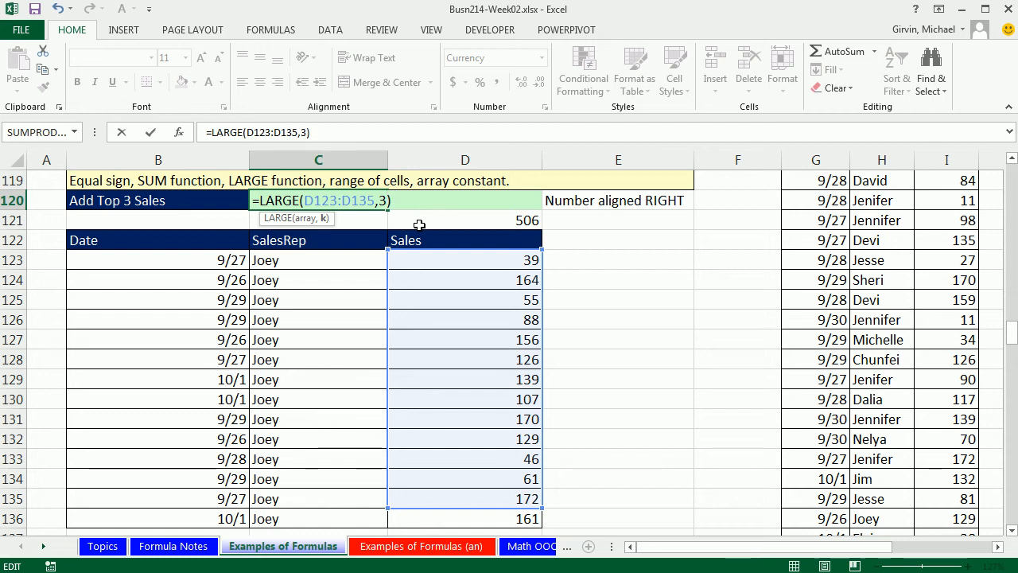
key("ctrl+Return")
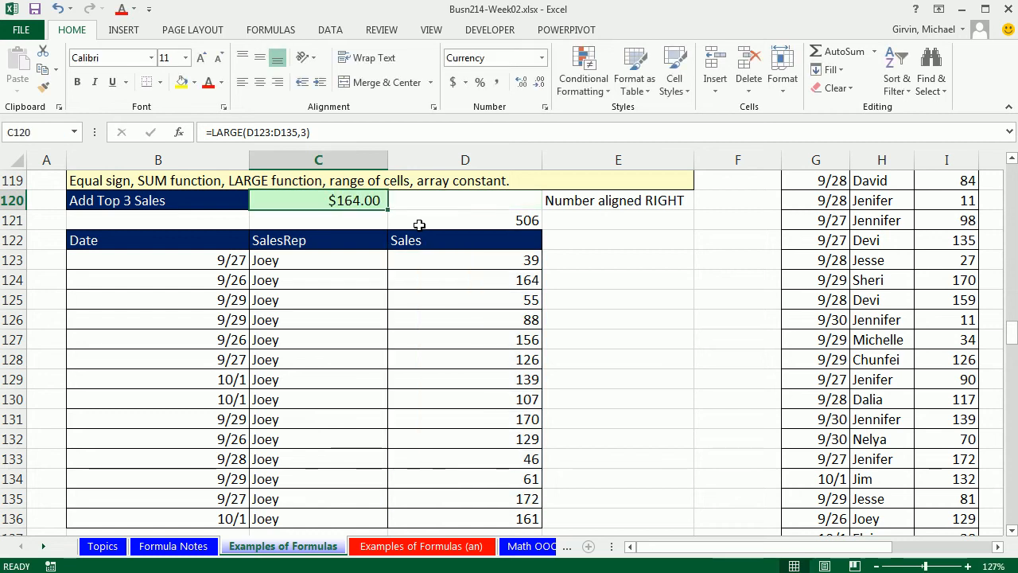
- Replace the k argument of the LARGE formula in C120 with the array constant {1,2,3}
double_click(375, 201)
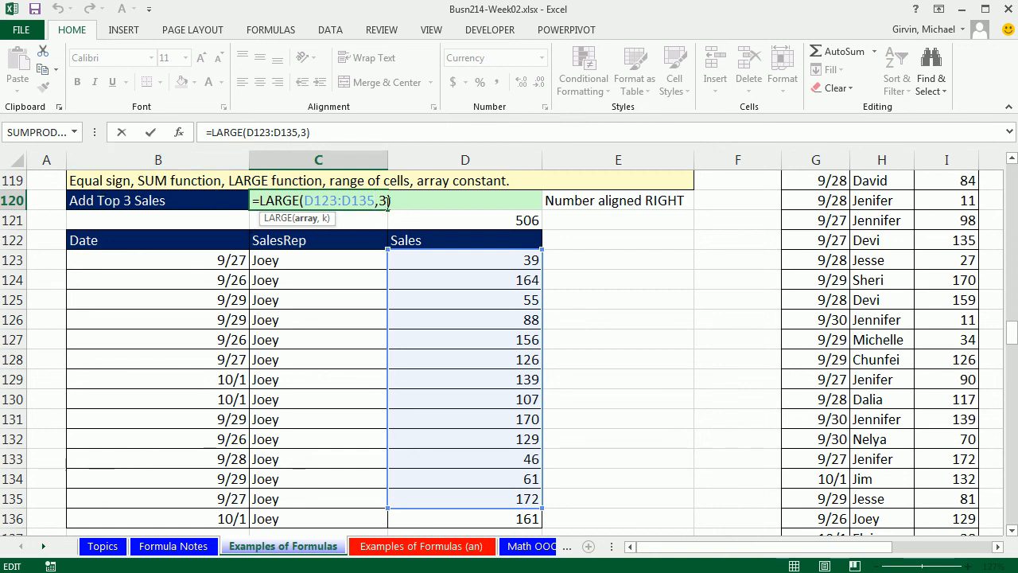
left_click(380, 200)
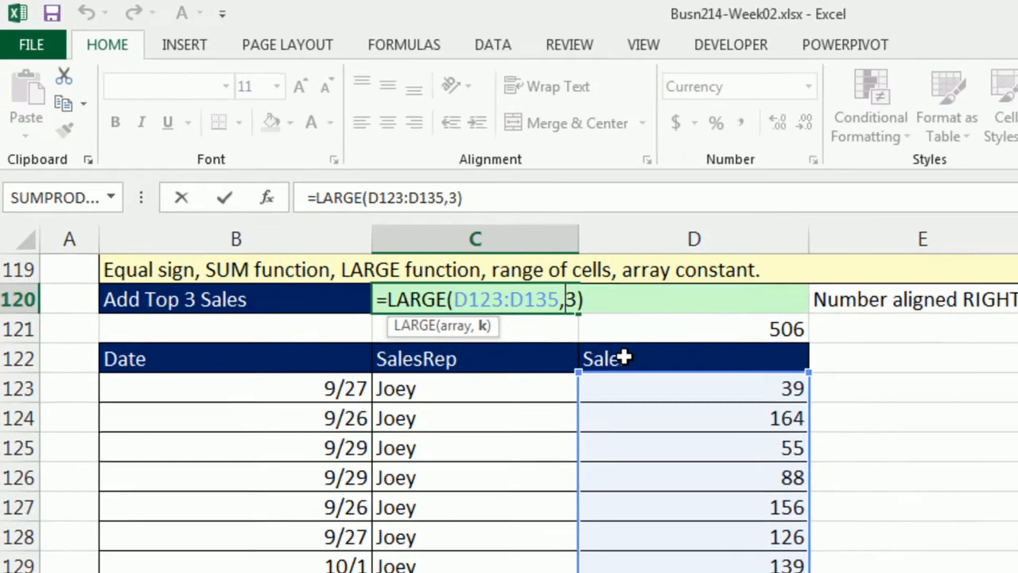
type("1,2")
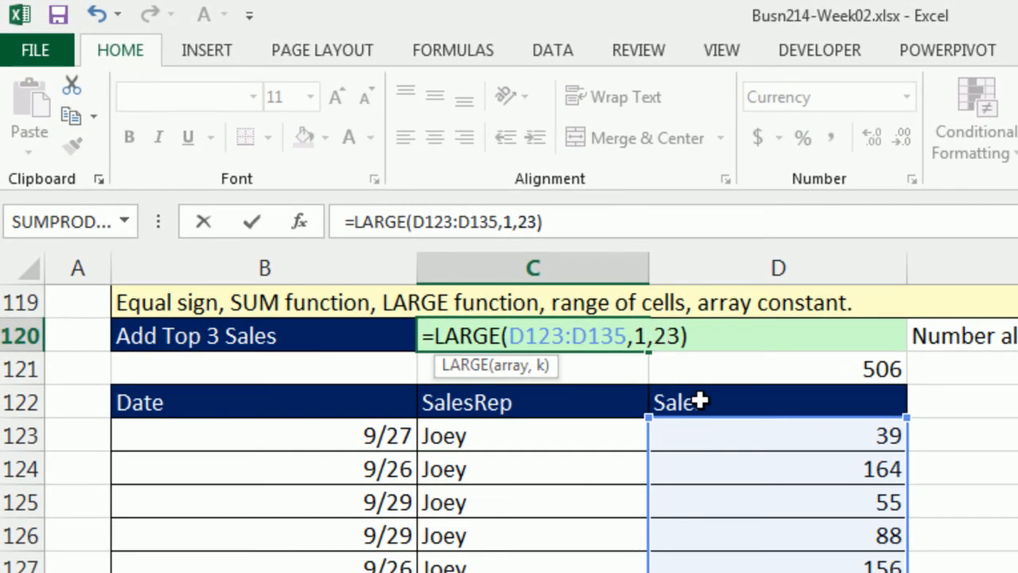
type(",")
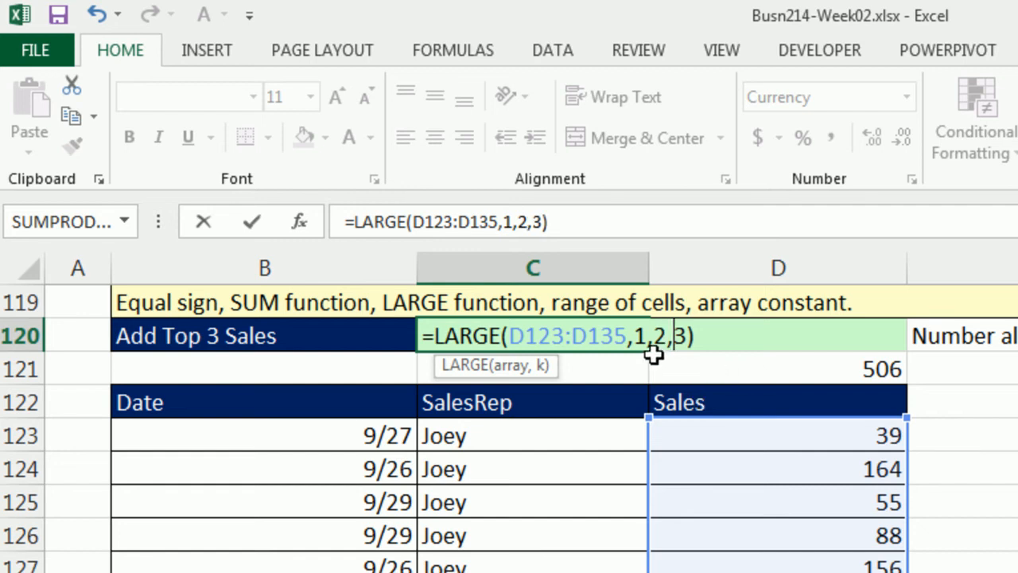
left_click(629, 338)
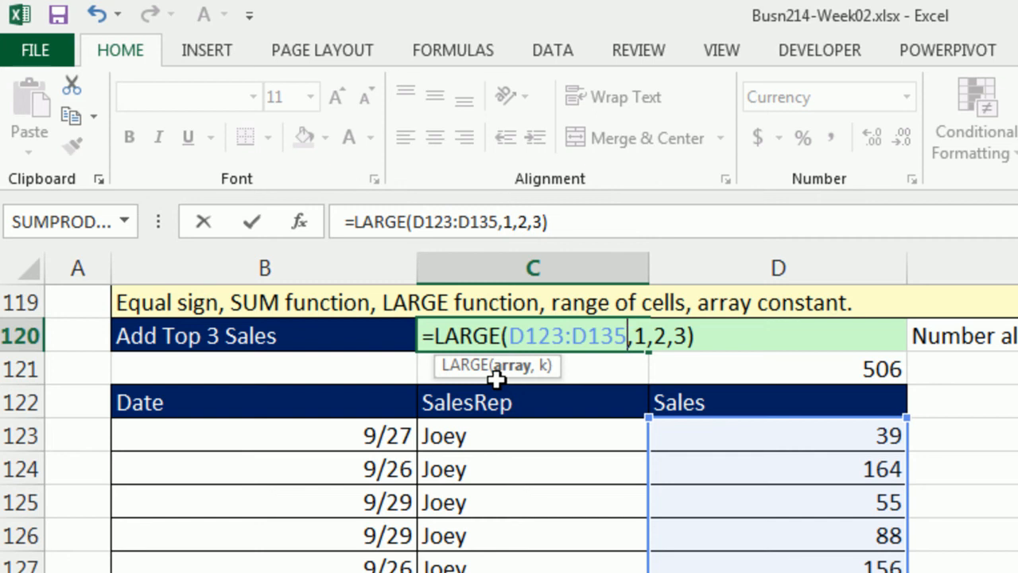
key("Right")
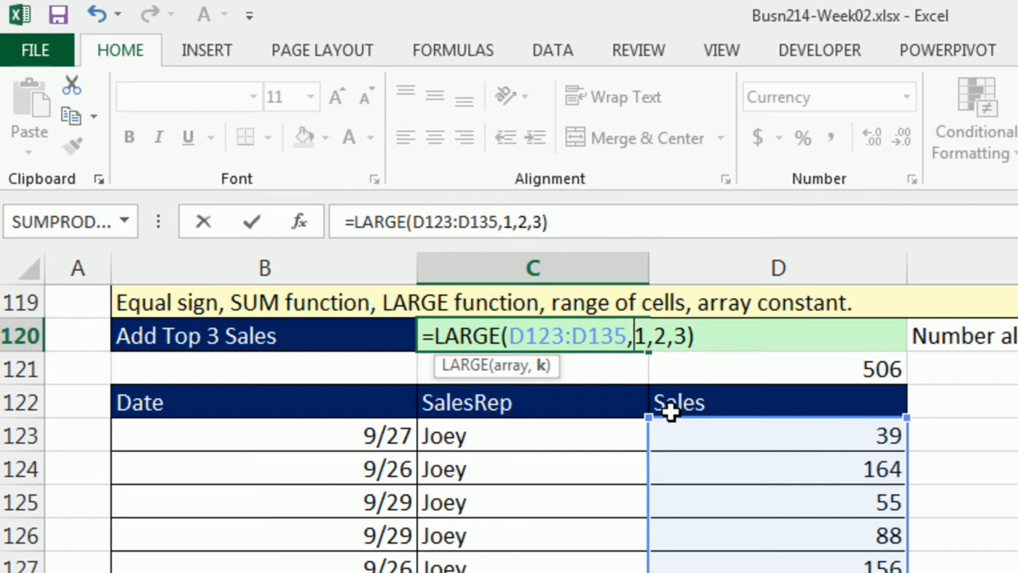
type("{")
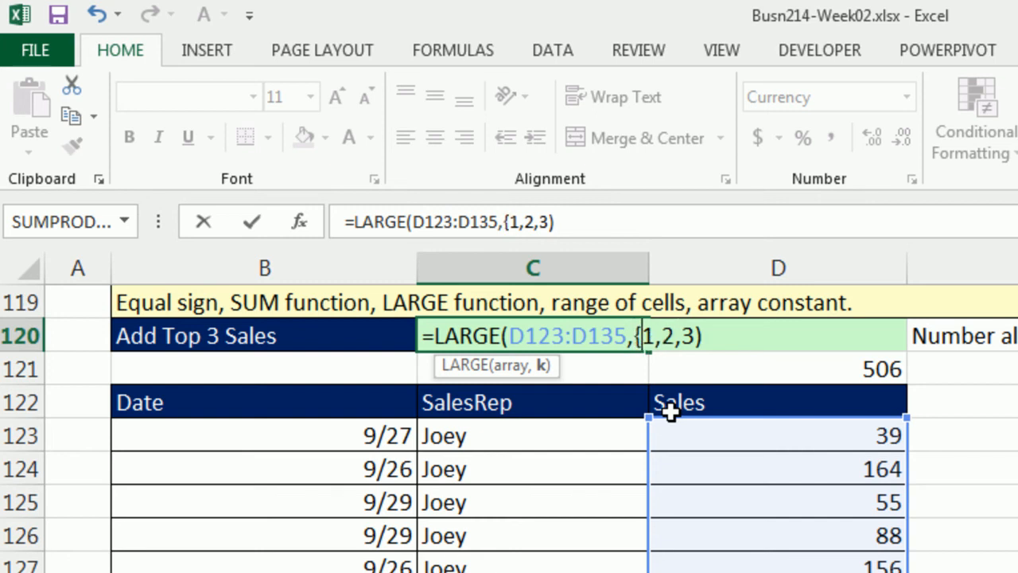
left_click(696, 336)
type("}")
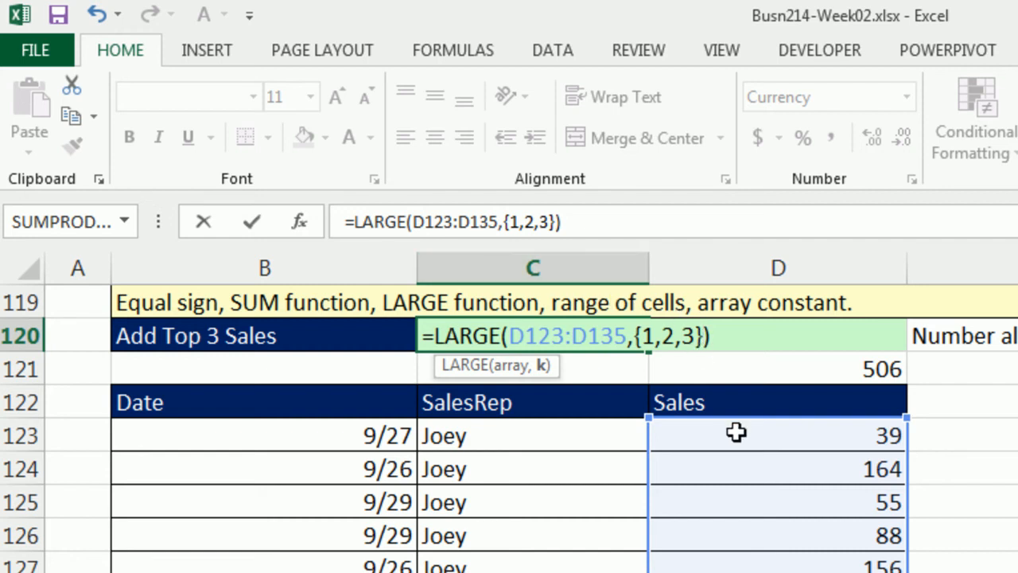
left_click_drag(703, 336, 636, 311)
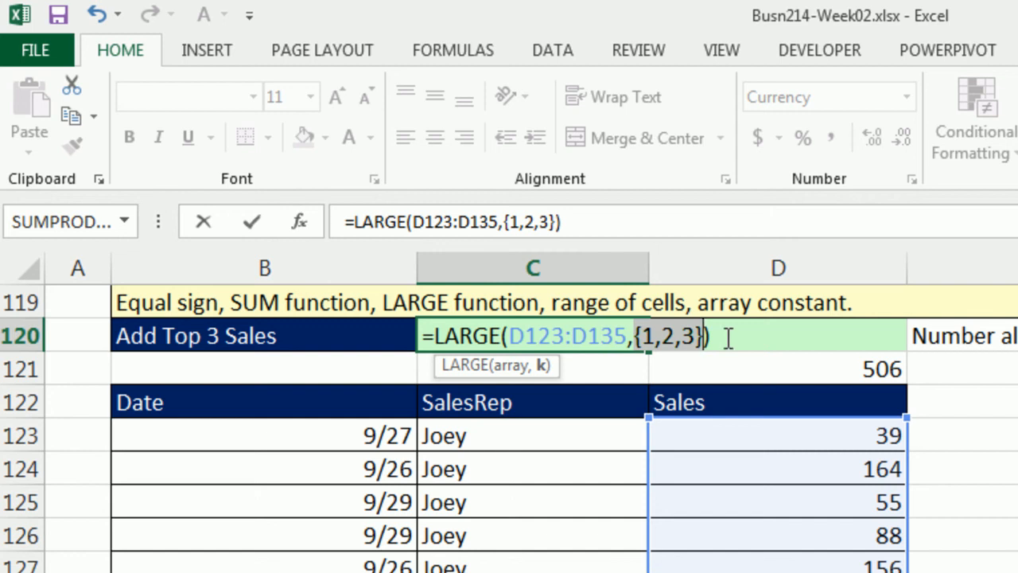
key("Return")
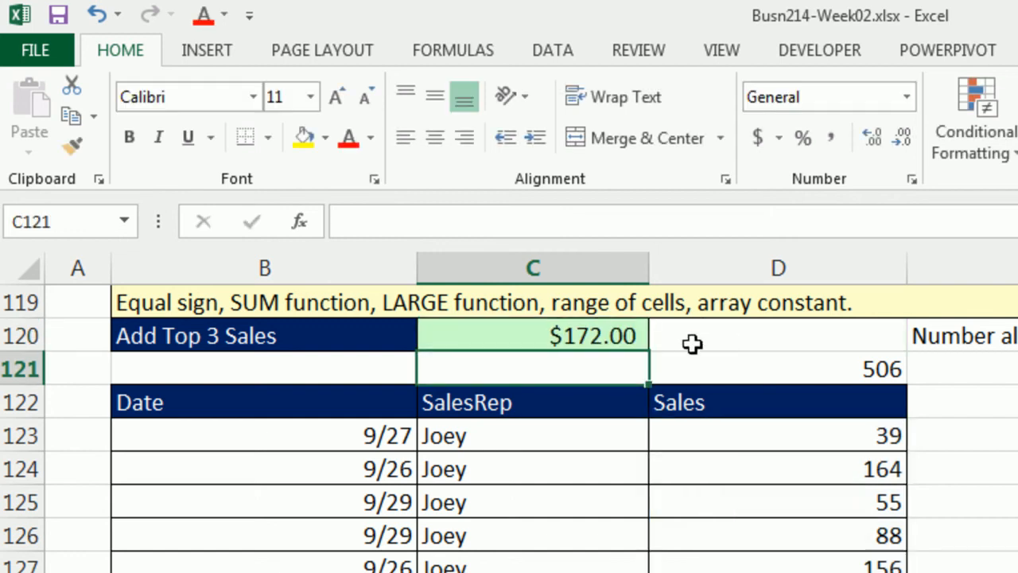
- Evaluate the LARGE formula in C120 to inspect its result array, undoing each evaluation
left_click(619, 338)
double_click(619, 337)
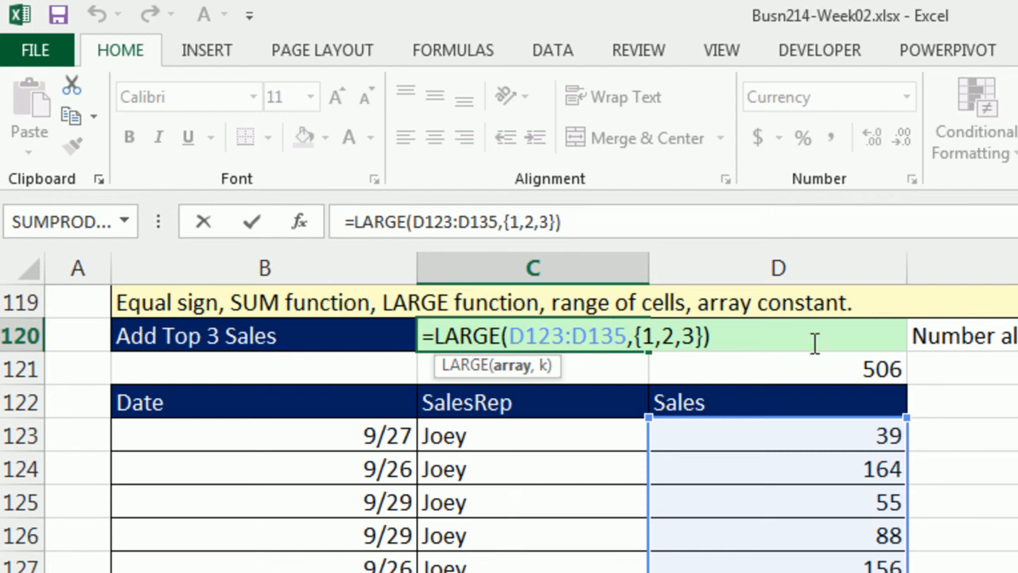
left_click_drag(819, 341, 288, 326)
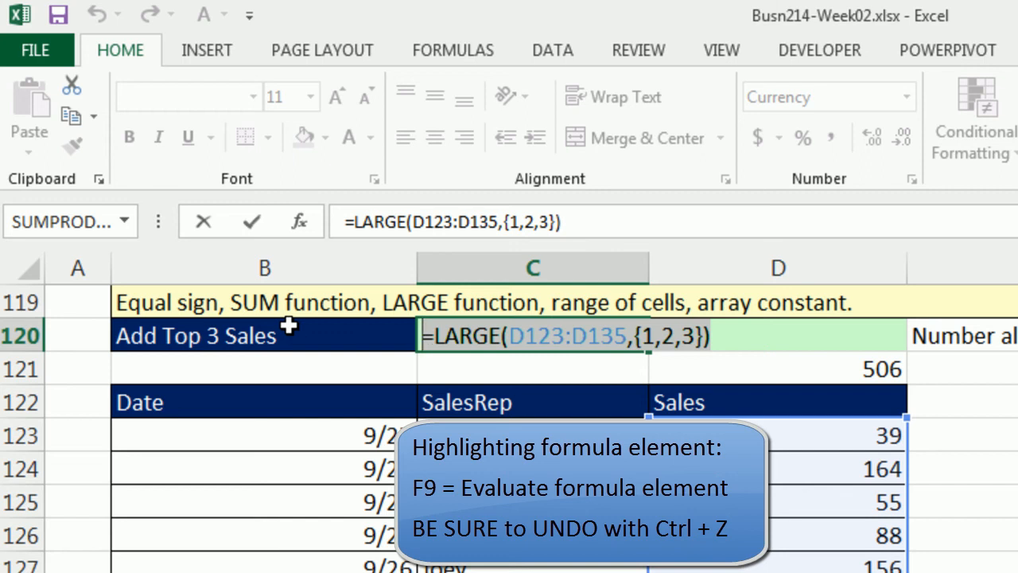
key("F9")
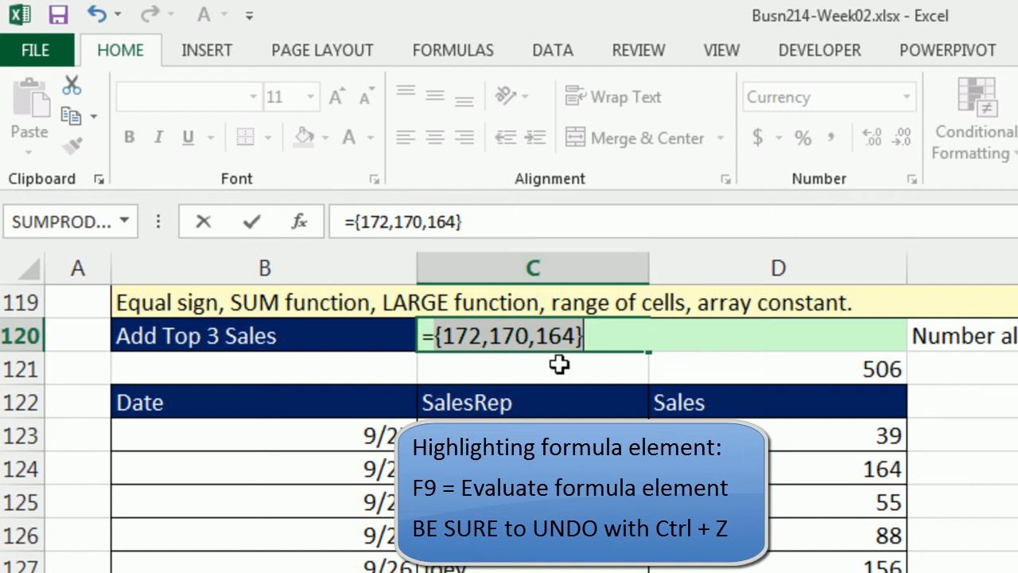
key("ctrl+z")
key("Left")
key("Left")
key("Left")
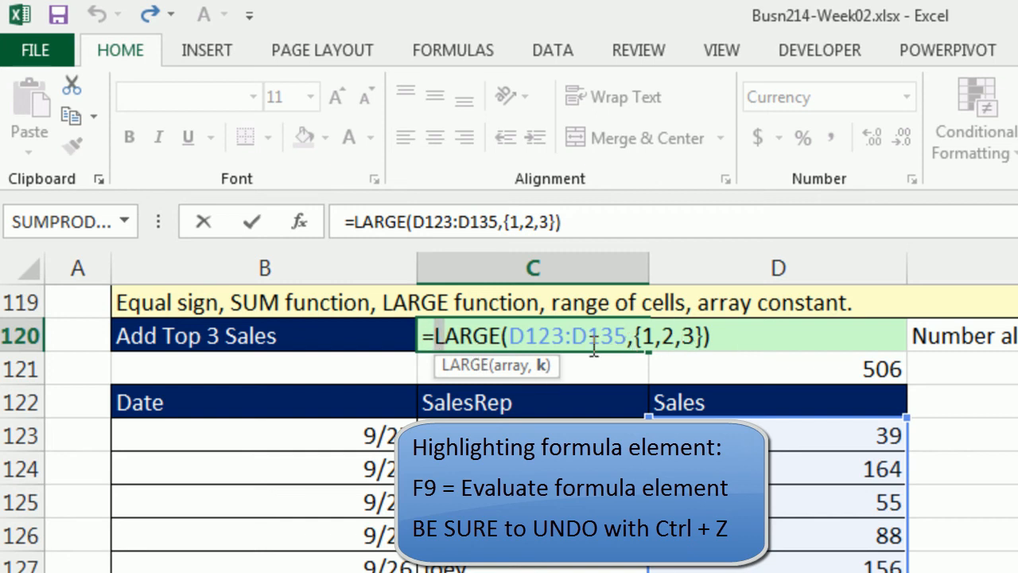
left_click_drag(434, 336, 872, 358)
key("F9")
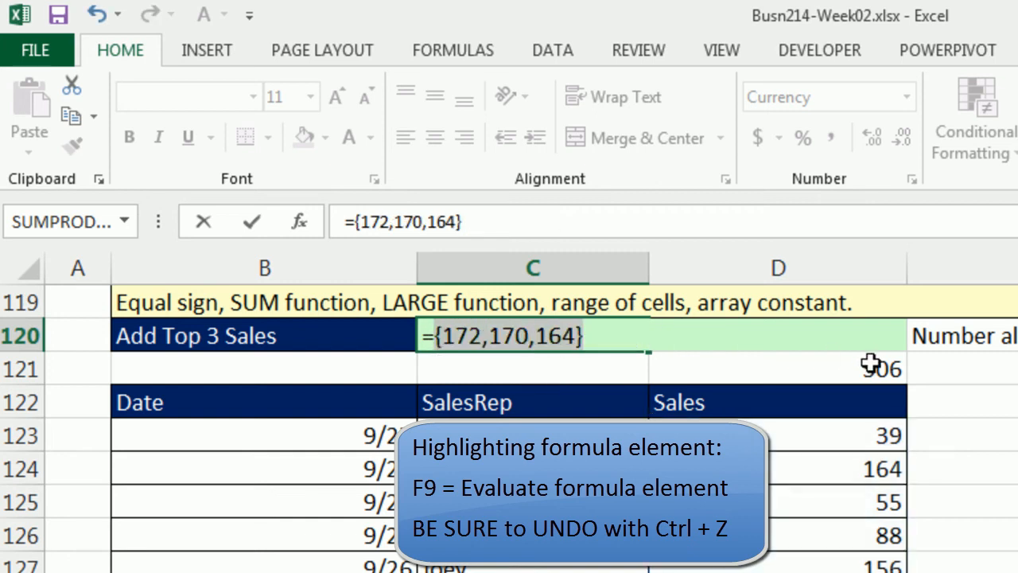
key("ctrl+z")
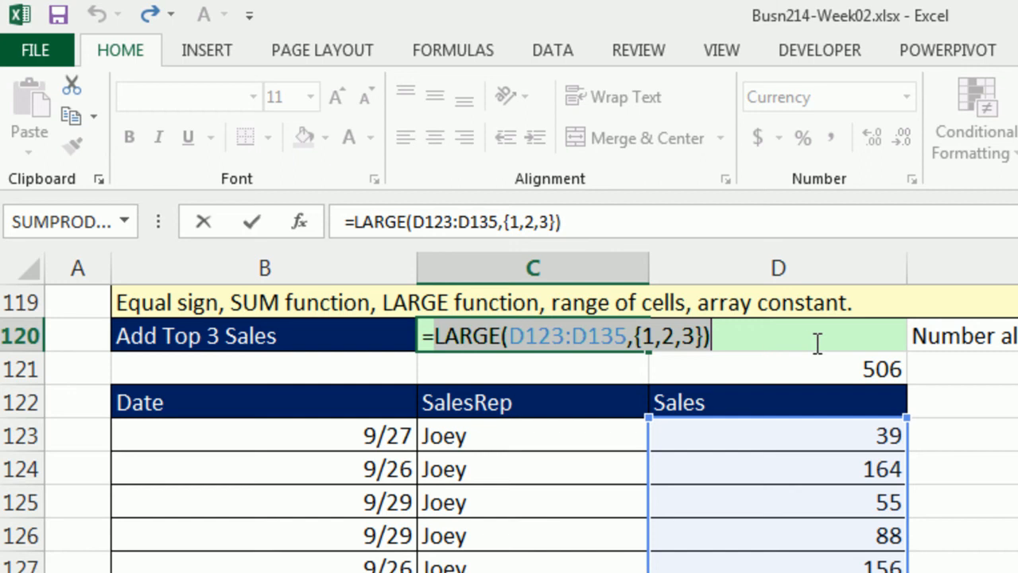
- Extend the array constant to {1,2,3,4,5} and evaluate the formula, undoing the evaluation
left_click(698, 336)
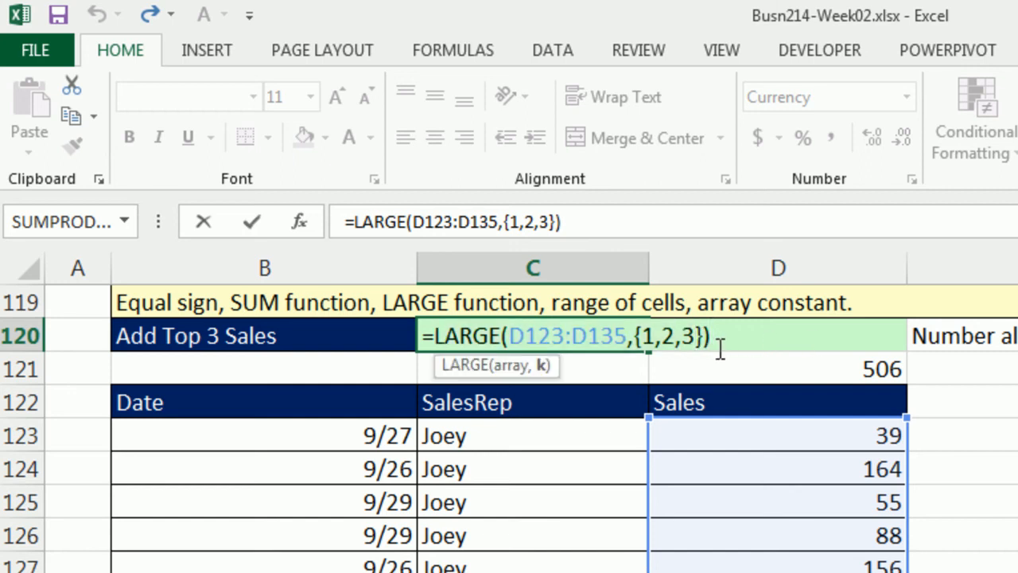
type(",4,5")
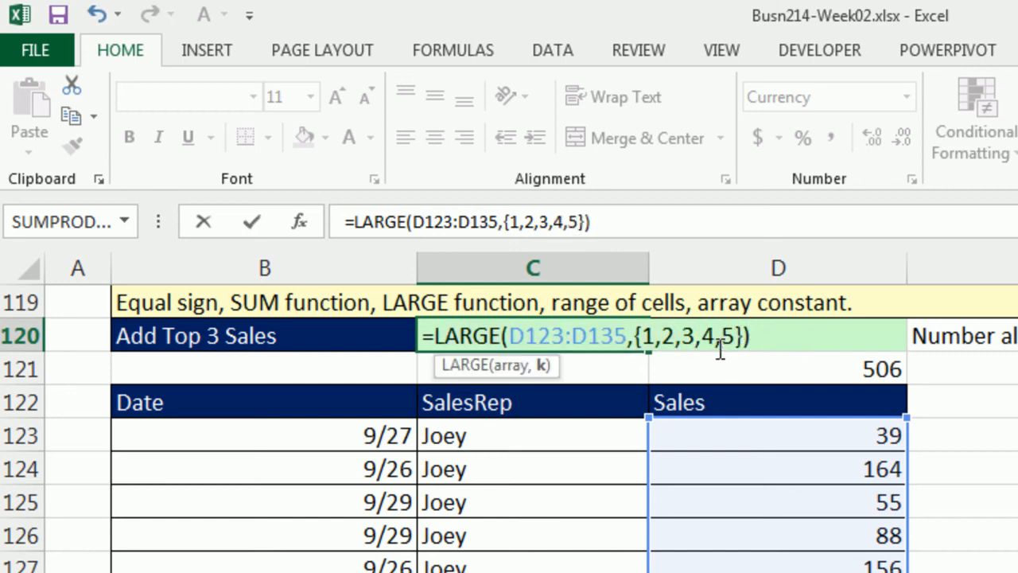
left_click(719, 350)
left_click_drag(785, 338, 139, 310)
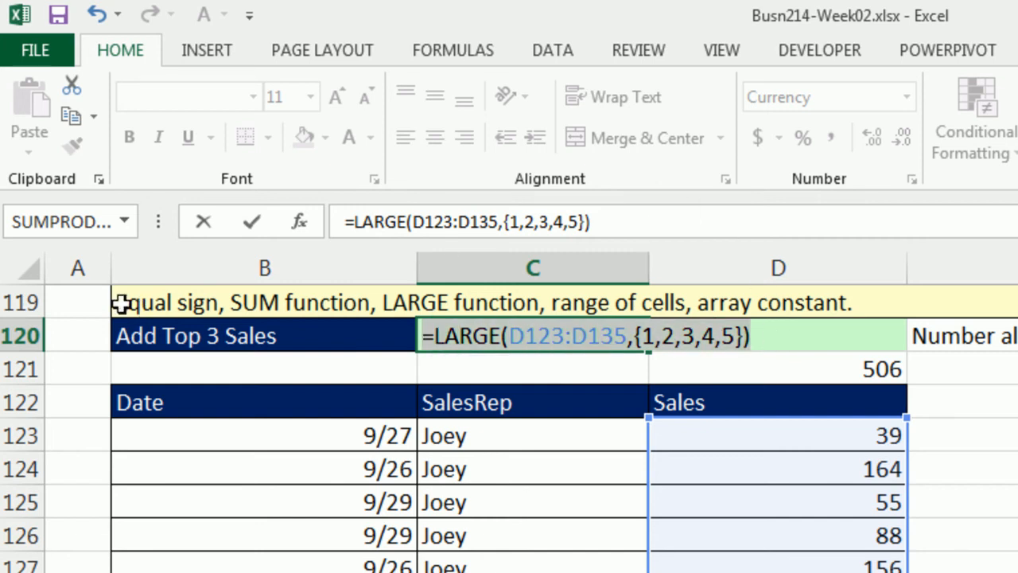
key("F9")
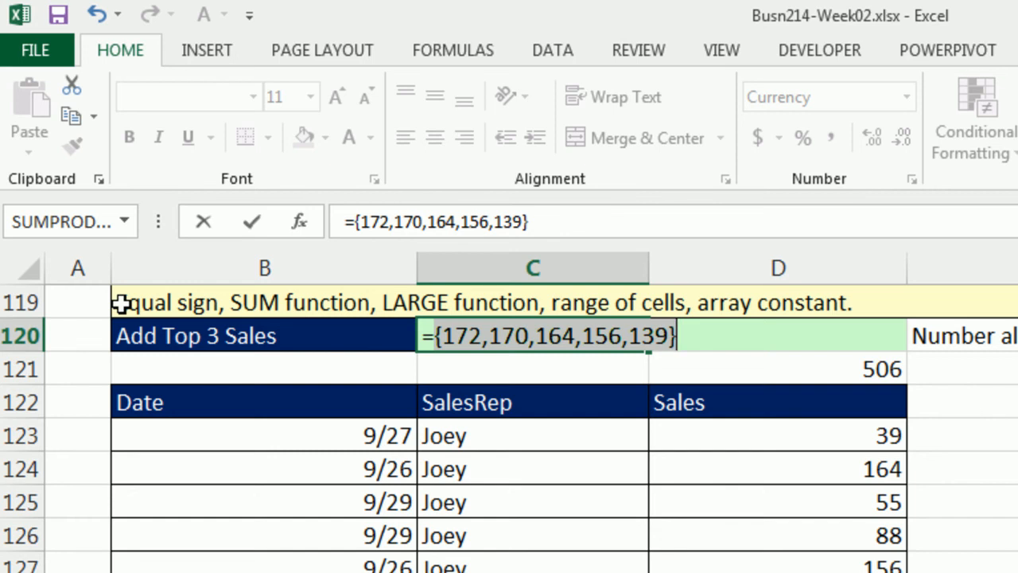
key("ctrl+z")
- Remove 4 and 5 from the array constant so it reads {1,2,3} again
left_click(697, 343)
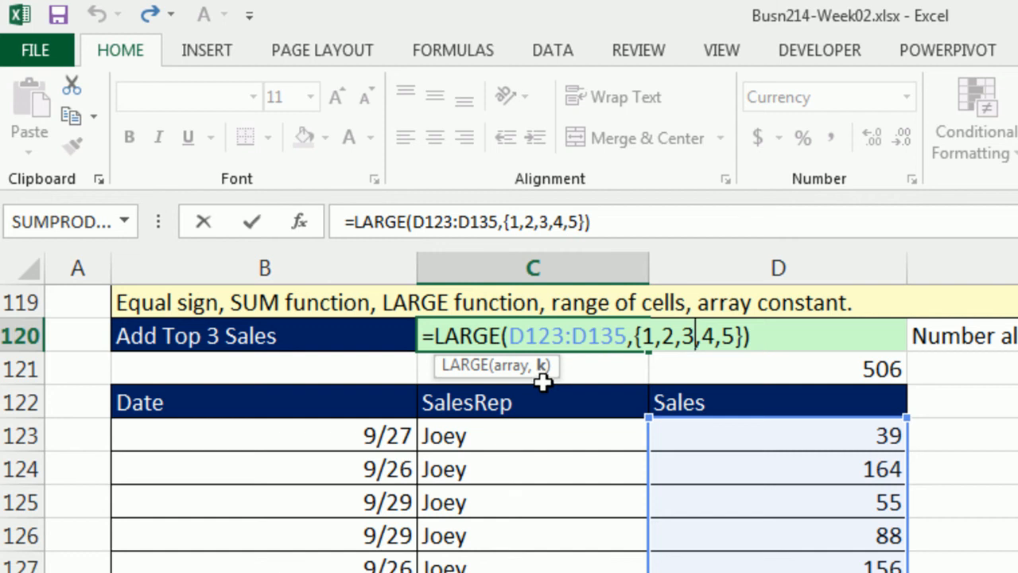
left_click_drag(637, 335, 742, 337)
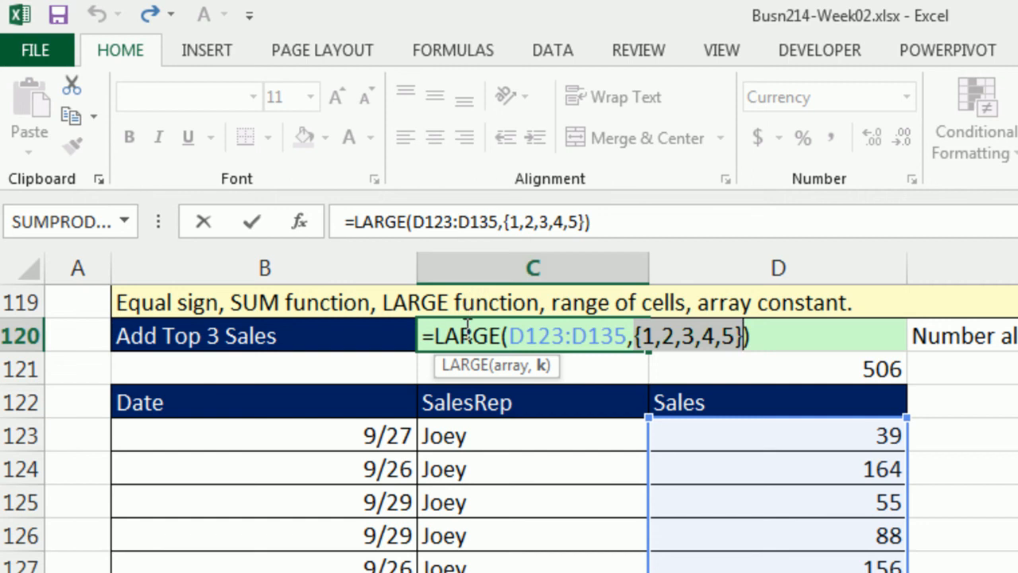
left_click(706, 338)
left_click_drag(707, 337, 739, 338)
key("BackSpace")
key("BackSpace")
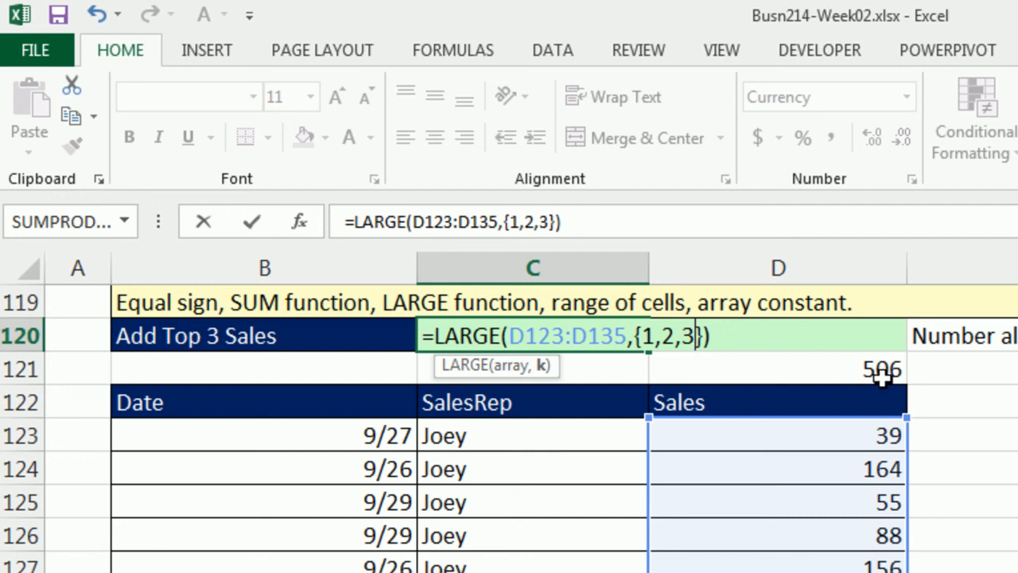
- Wrap the LARGE function in C120 inside SUM to form =SUM(LARGE(D123:D135,{1,2,3}))
left_click(433, 337)
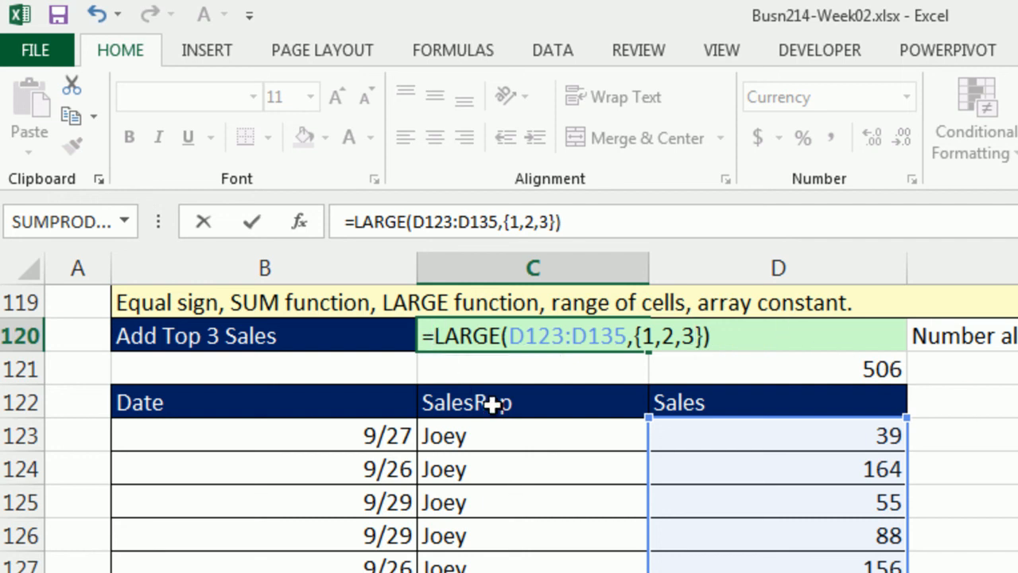
type("sum")
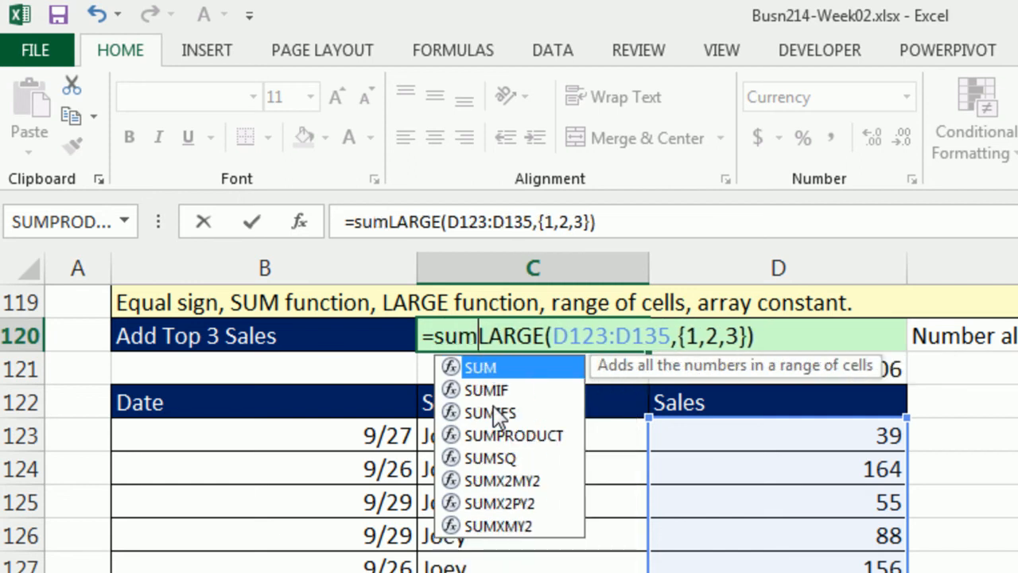
key("Tab")
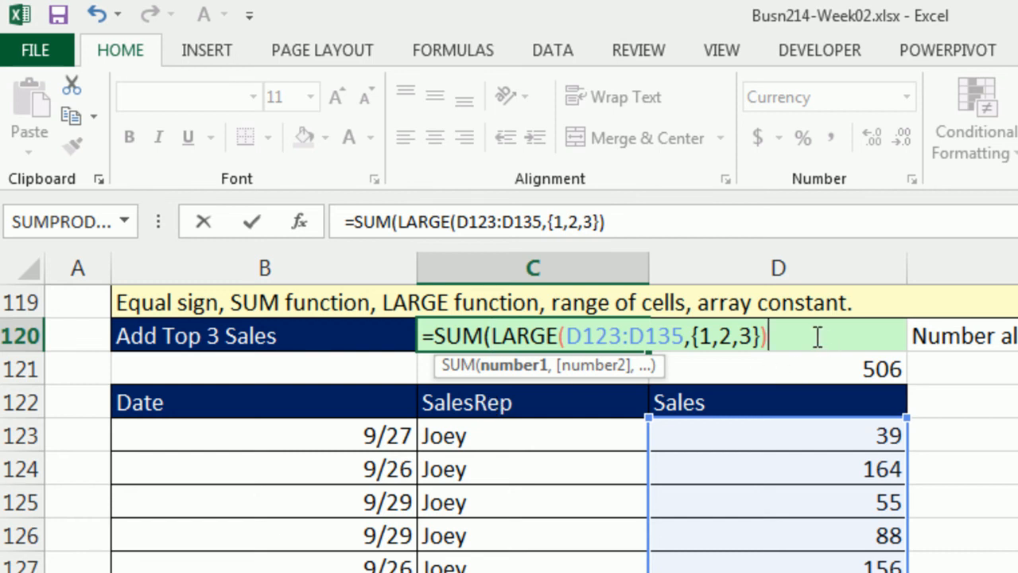
type(")")
- Evaluate the LARGE part inside the SUM formula, undo the evaluation, and confirm the formula in C120
left_click(491, 336)
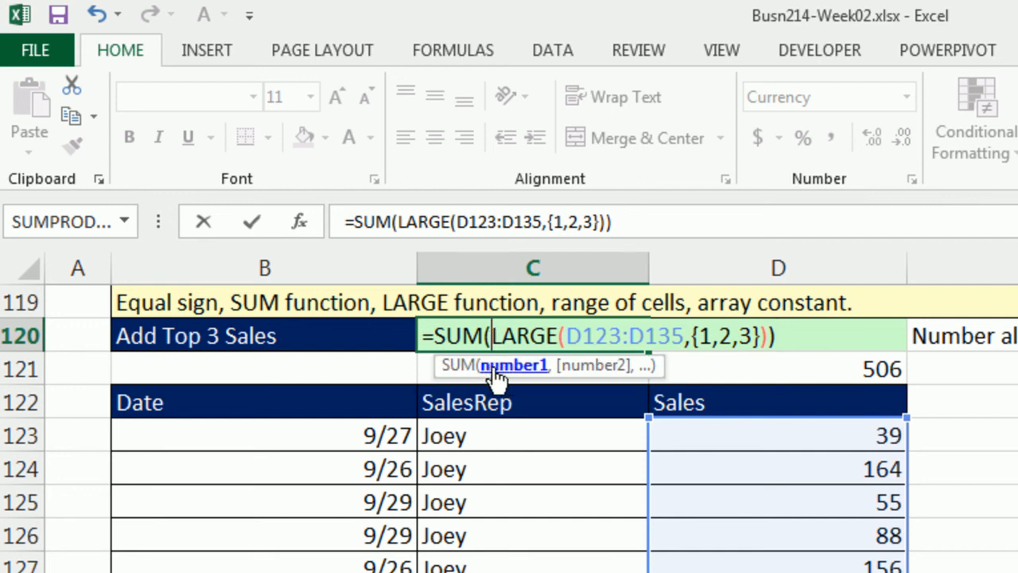
left_click(494, 368)
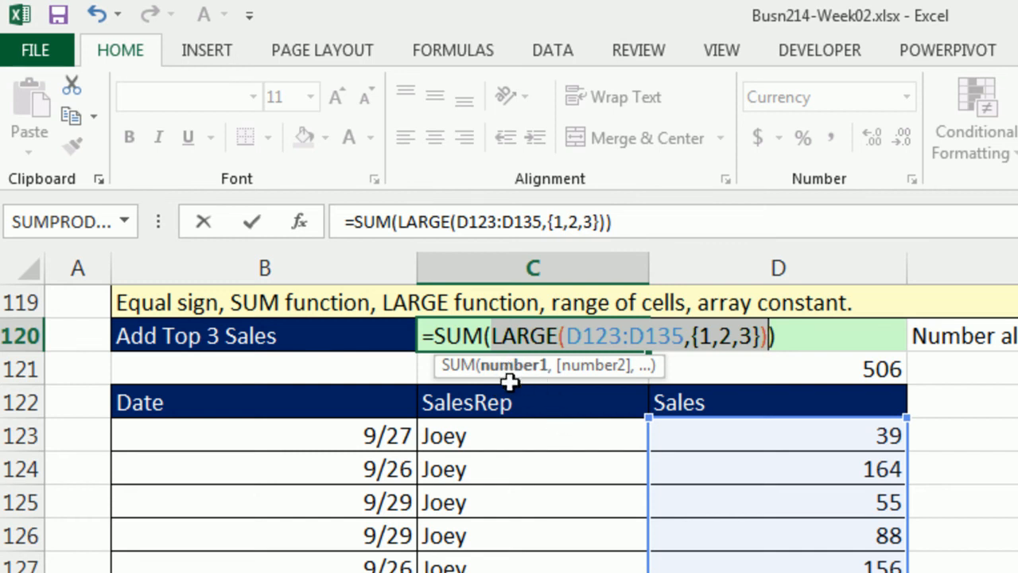
key("F9")
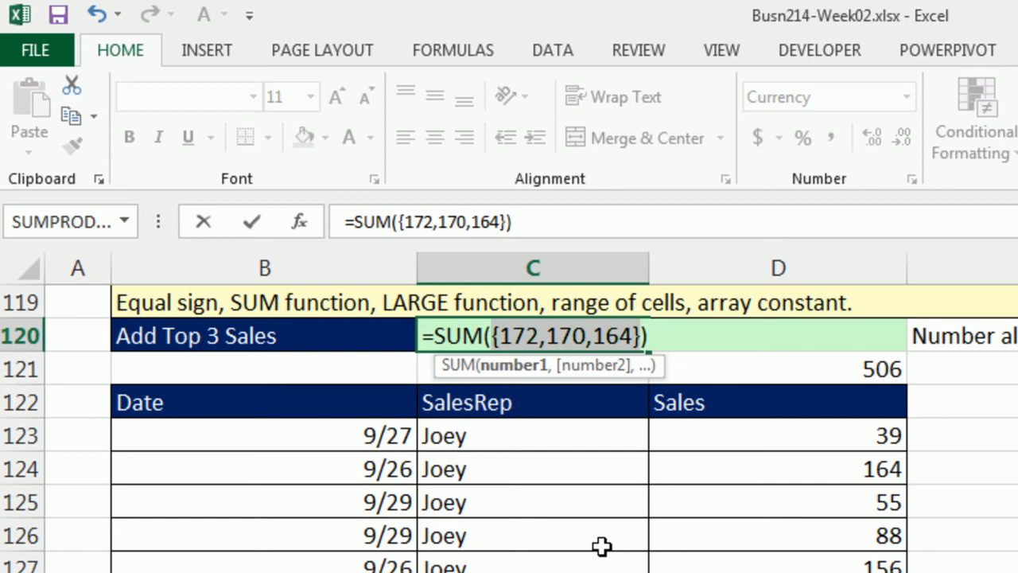
key("ctrl+z")
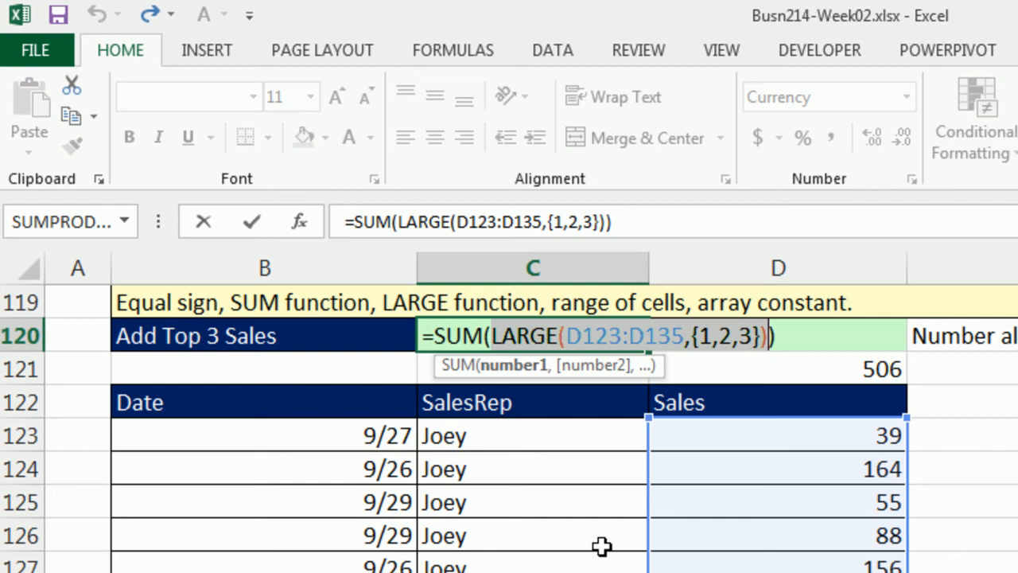
key("Return")
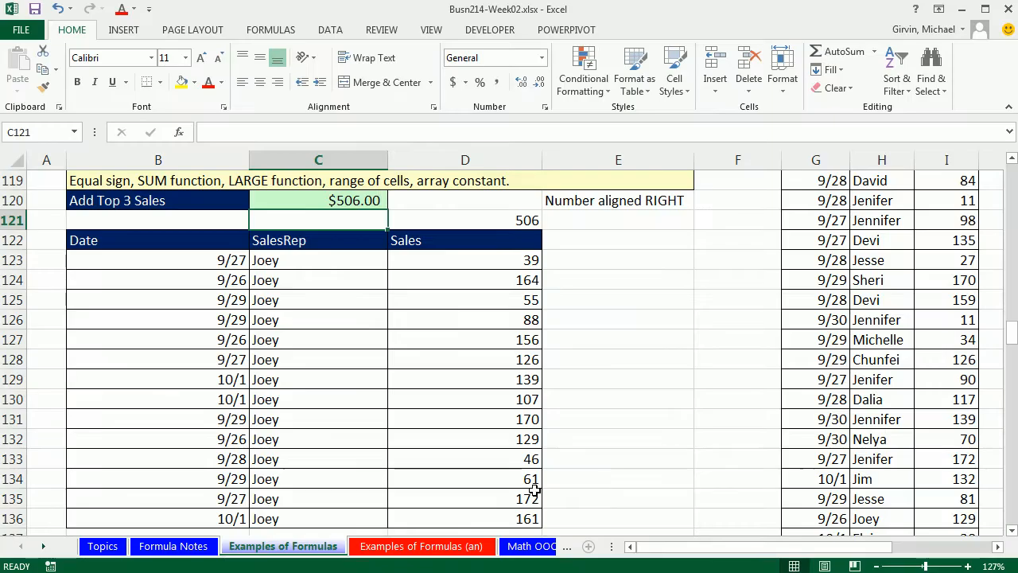
- Set the sale in D133 to 5000, then open D121's hard-coded formula to compare it
left_click(516, 461)
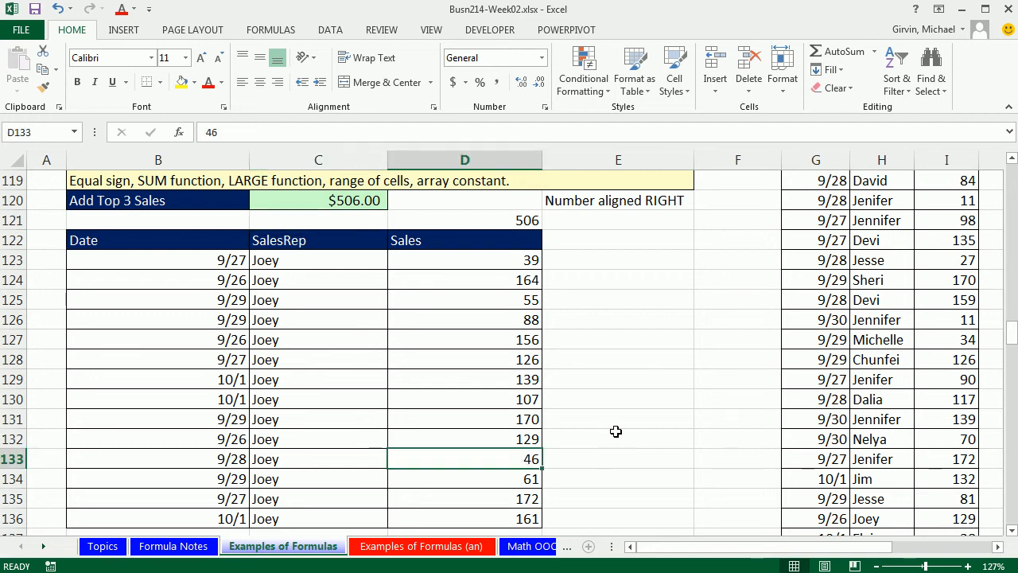
type("5000")
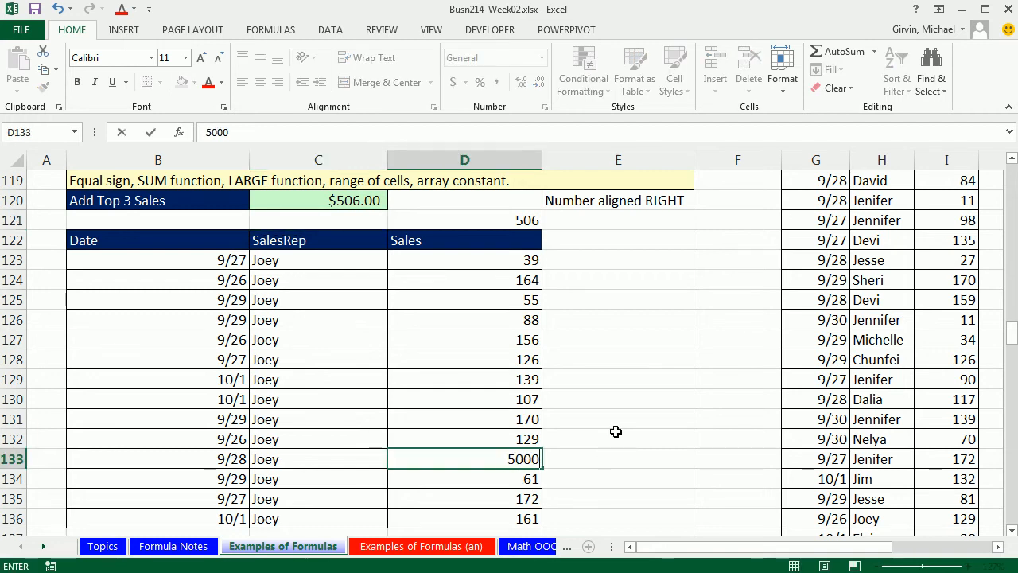
key("ctrl+Return")
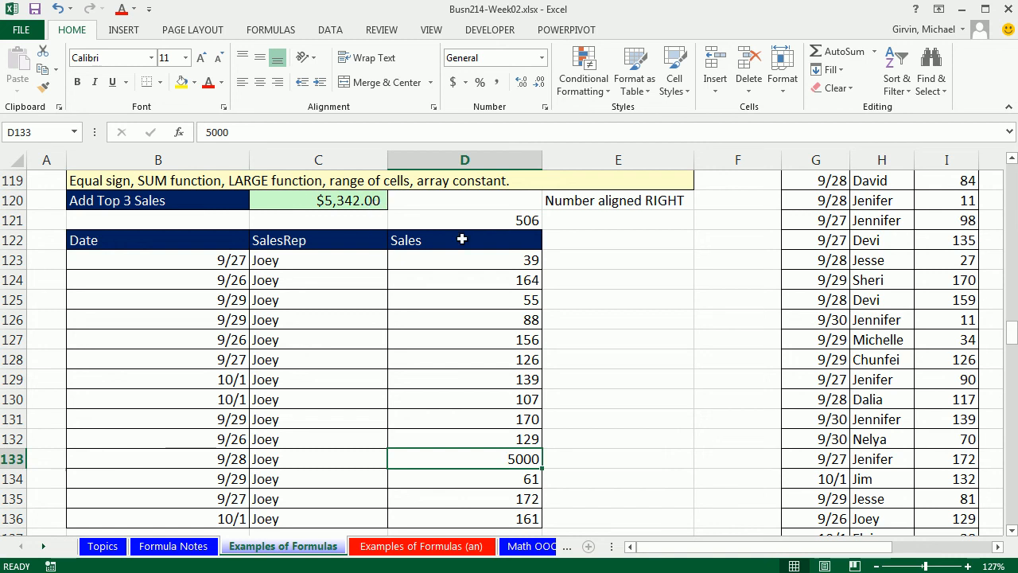
double_click(484, 221)
key("Escape")
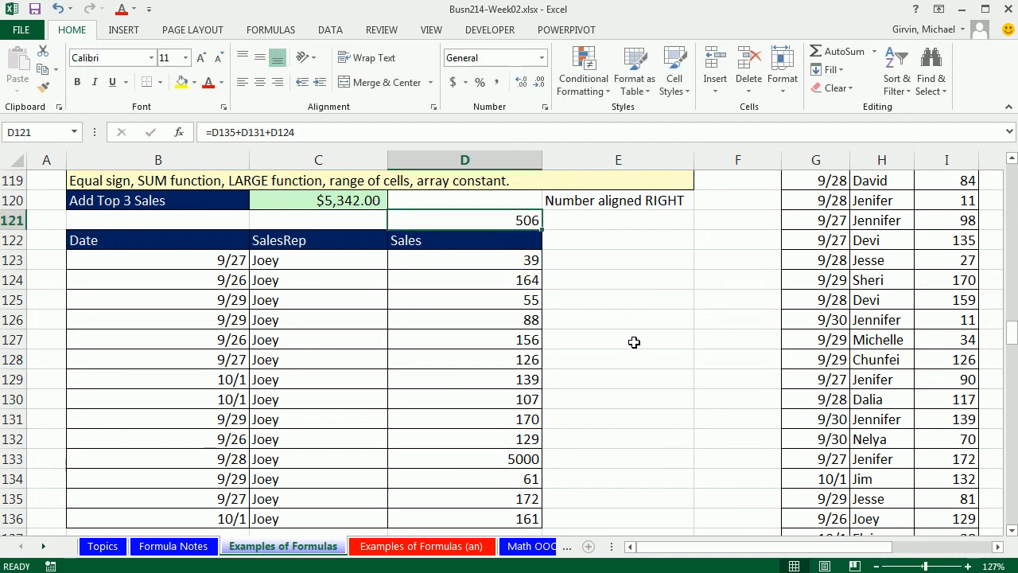
- Undo the 5000 sale entry in D133, then reopen C120's formula and highlight its {1,2,3} array constant
key("ctrl+z")
left_click(332, 200)
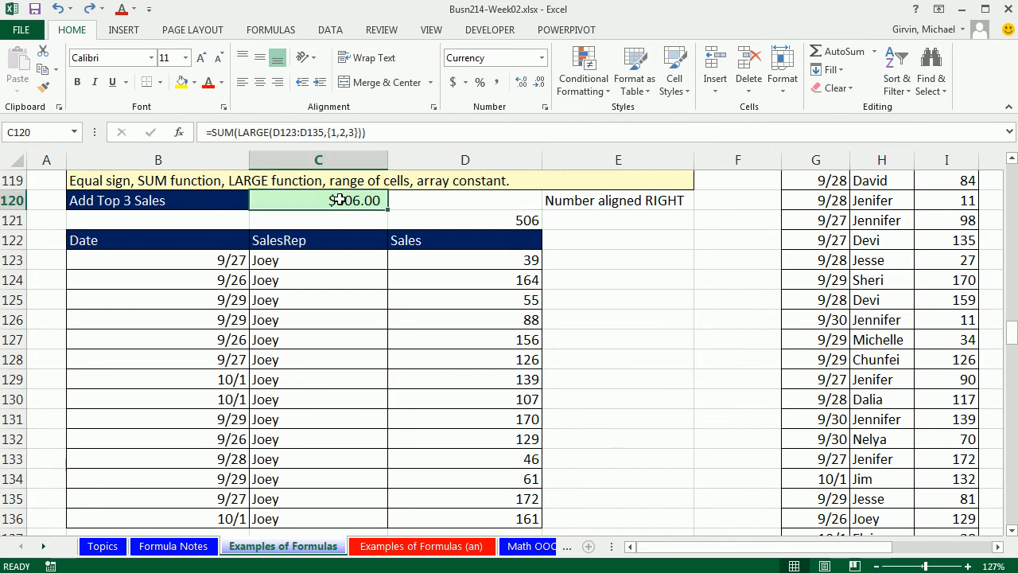
key("F2")
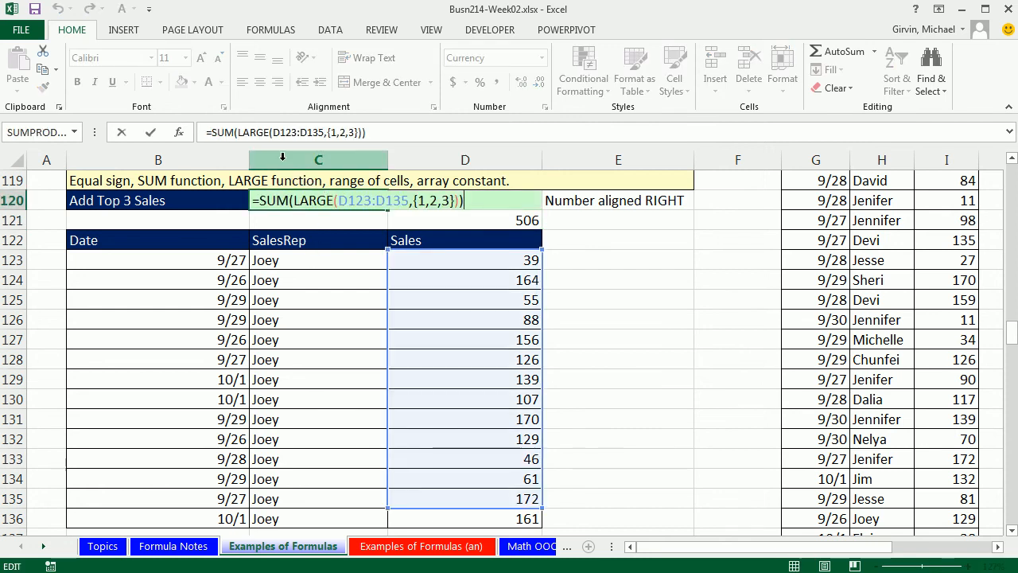
left_click(355, 201)
left_click_drag(415, 201, 456, 200)
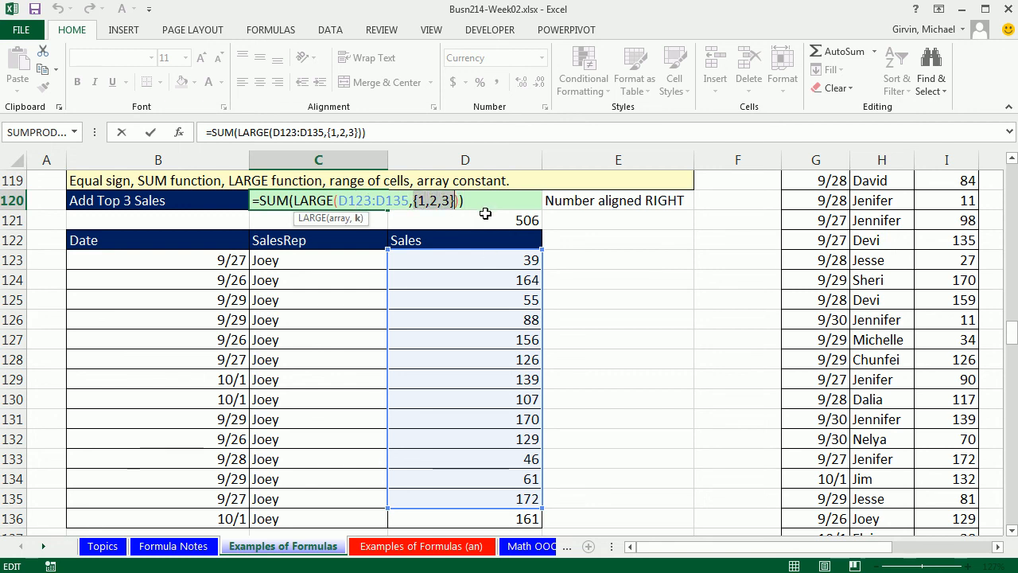
left_click(477, 200)
key("Return")
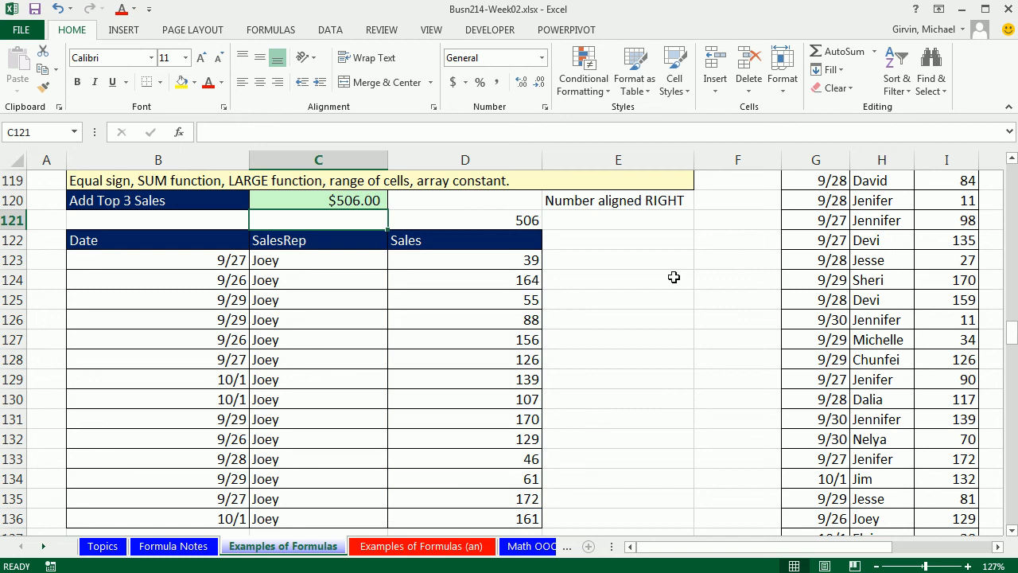
- Go to Example 11 and inspect the Apple and Monday criteria cells beside the SUM with 2 criteria cell
left_click(1013, 530)
left_click(1012, 530)
left_click(1013, 530)
left_click(1012, 530)
left_click(1012, 530)
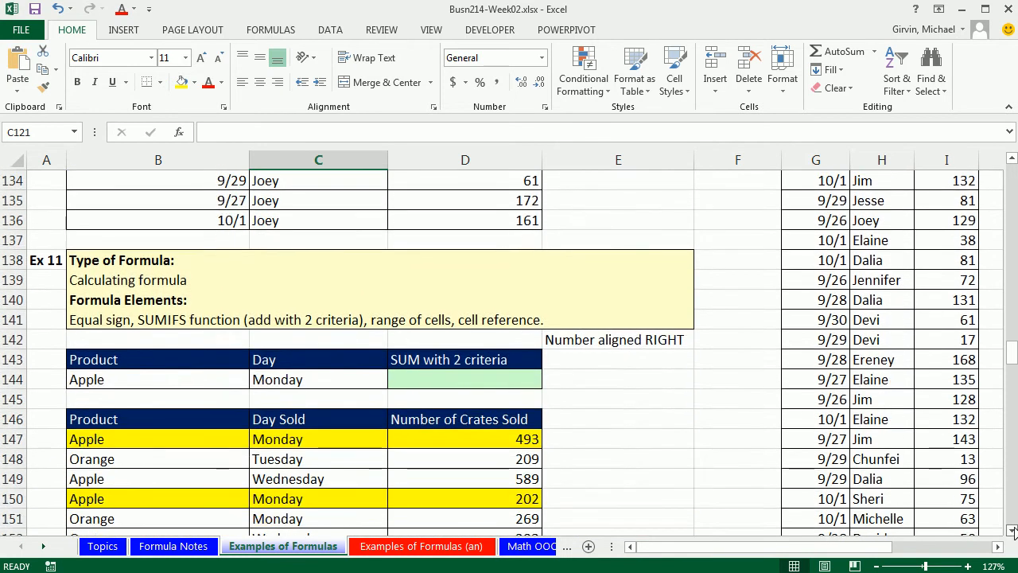
left_click(1012, 530)
left_click(1012, 530)
left_click(1012, 530)
left_click(1012, 530)
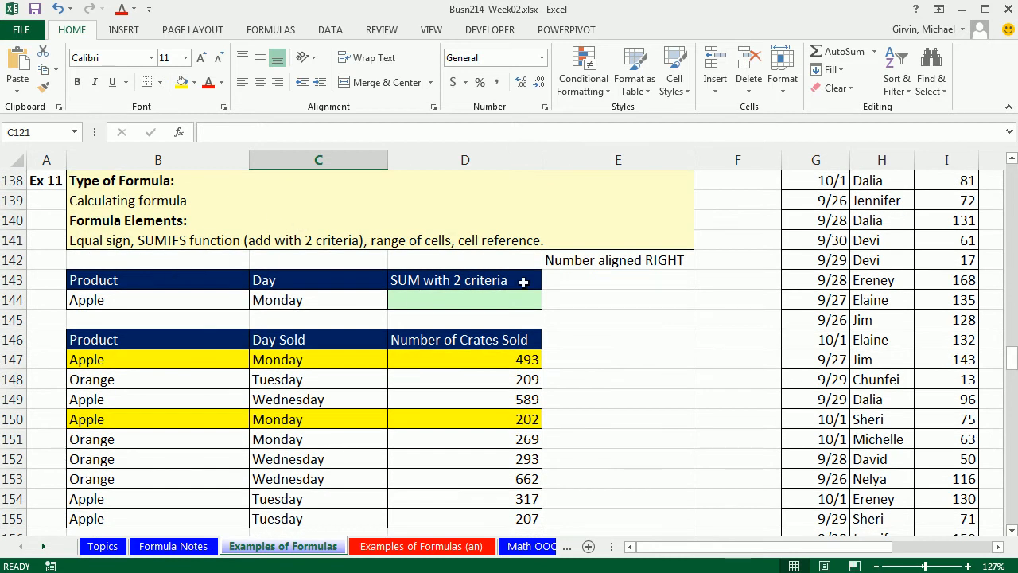
left_click(481, 302)
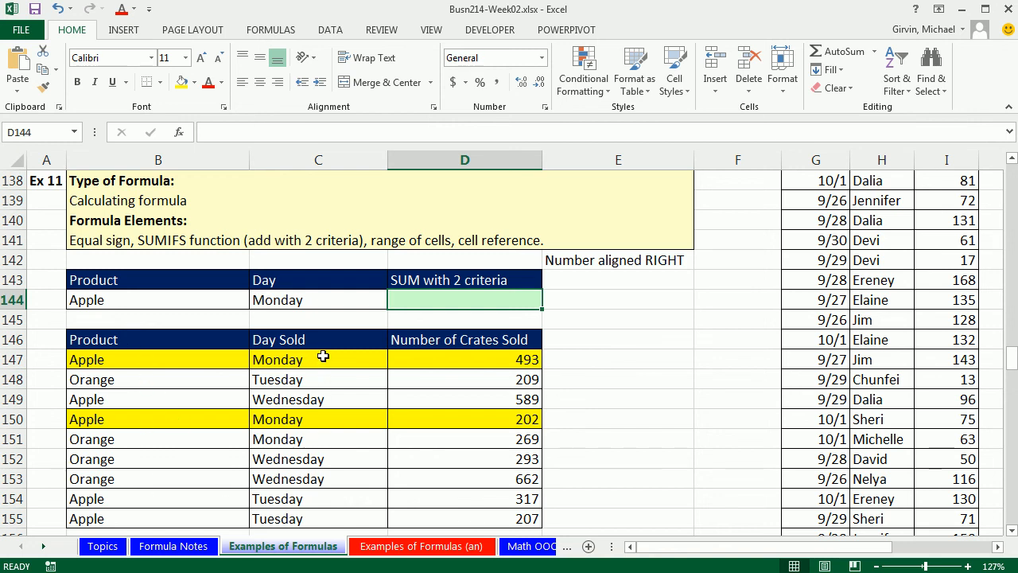
left_click(196, 299)
left_click(288, 302)
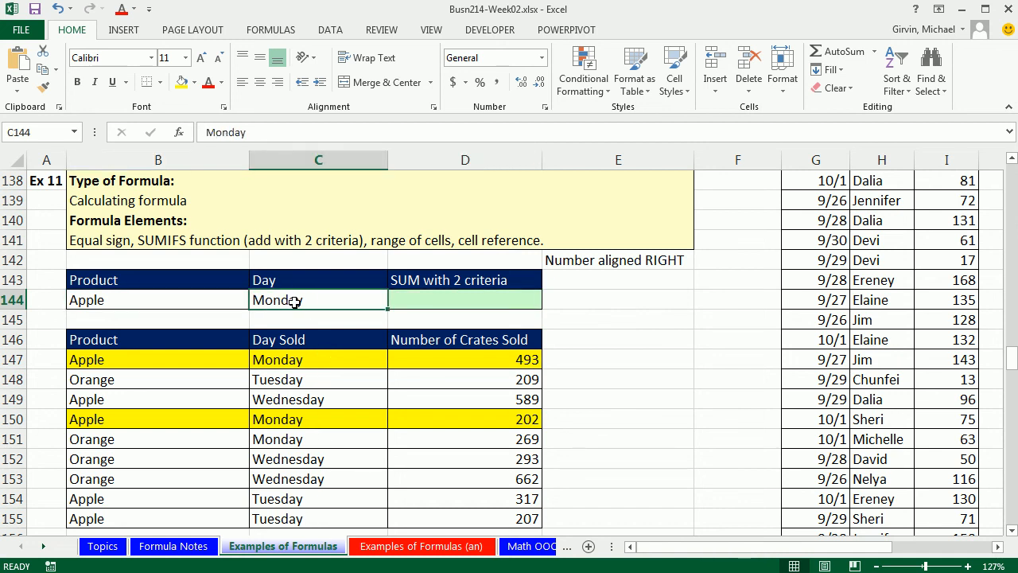
left_click(227, 304)
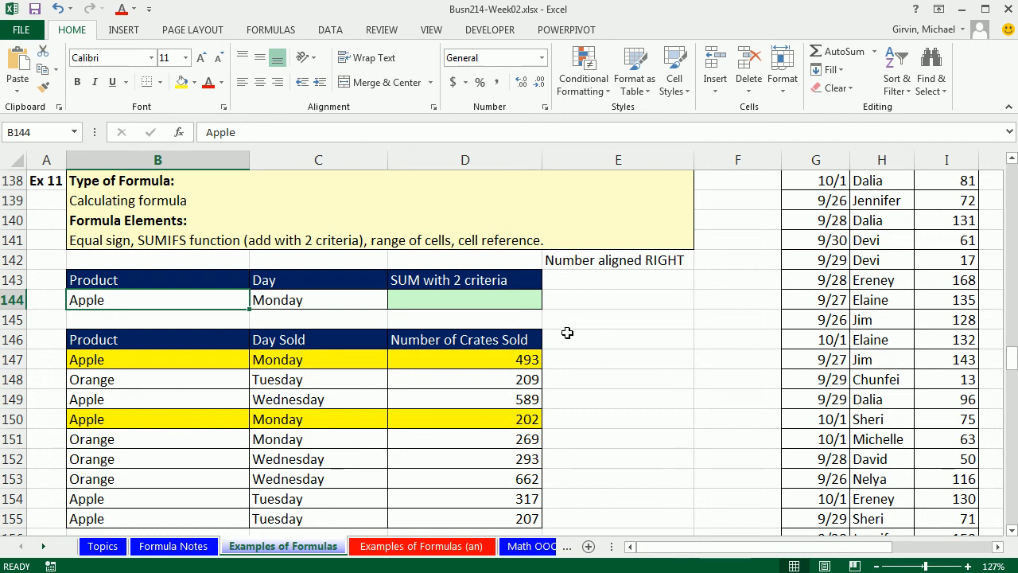
- Start a SUMIFS formula in D144 using the Number of Crates Sold range D147:D155 as the sum range
left_click(522, 302)
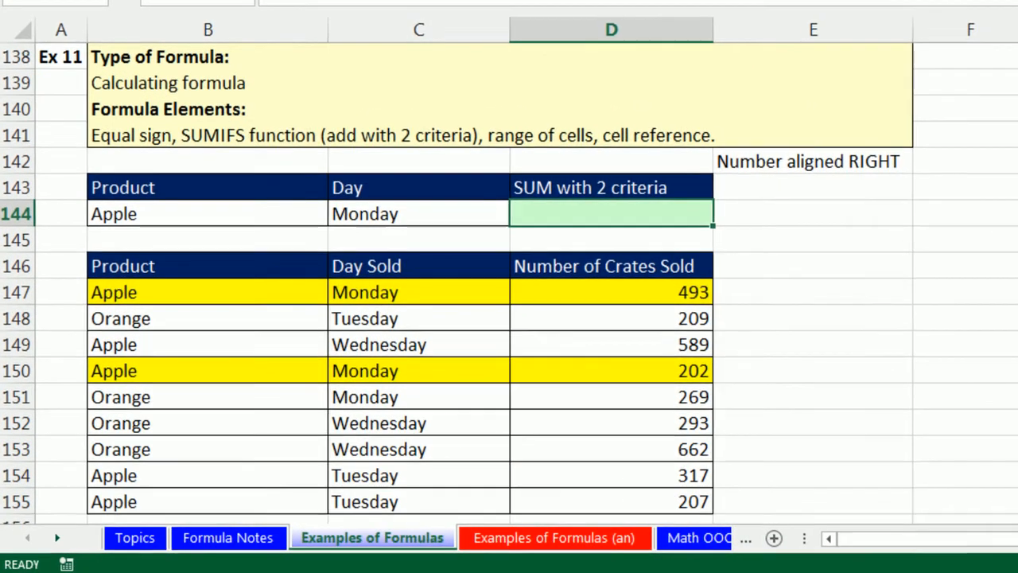
type("=sumif")
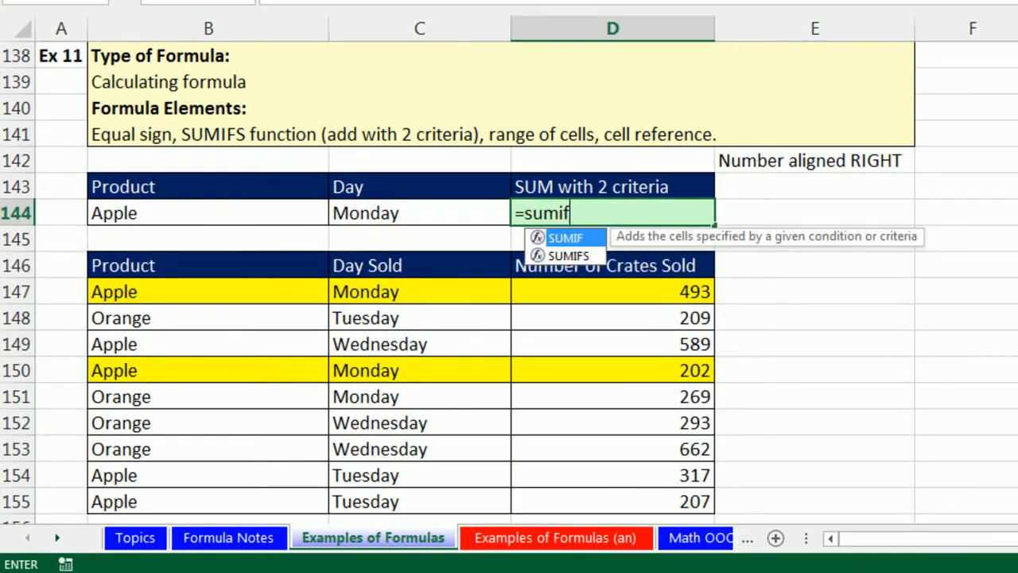
type("s")
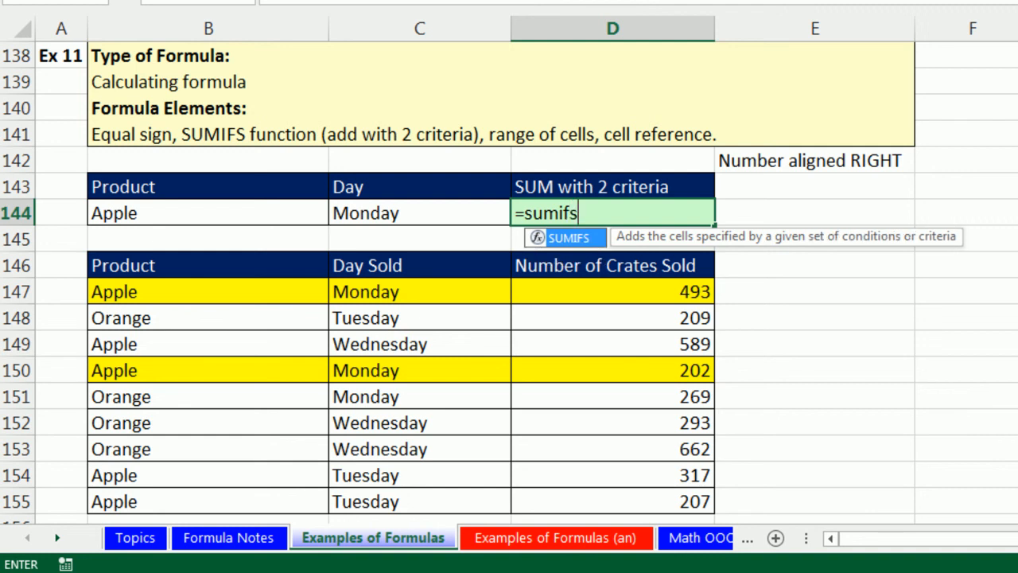
key("Tab")
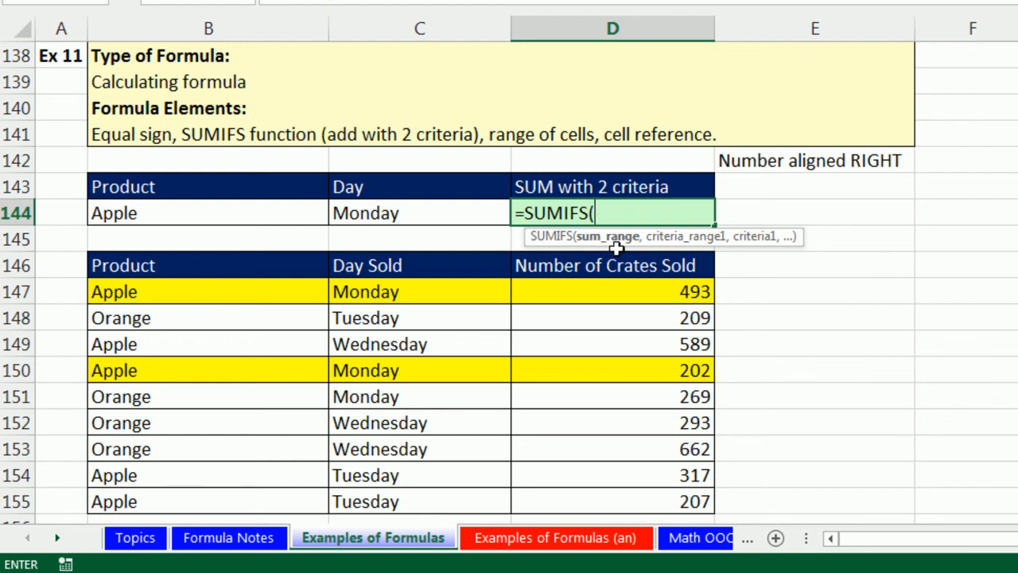
left_click_drag(657, 291, 665, 505)
type(",")
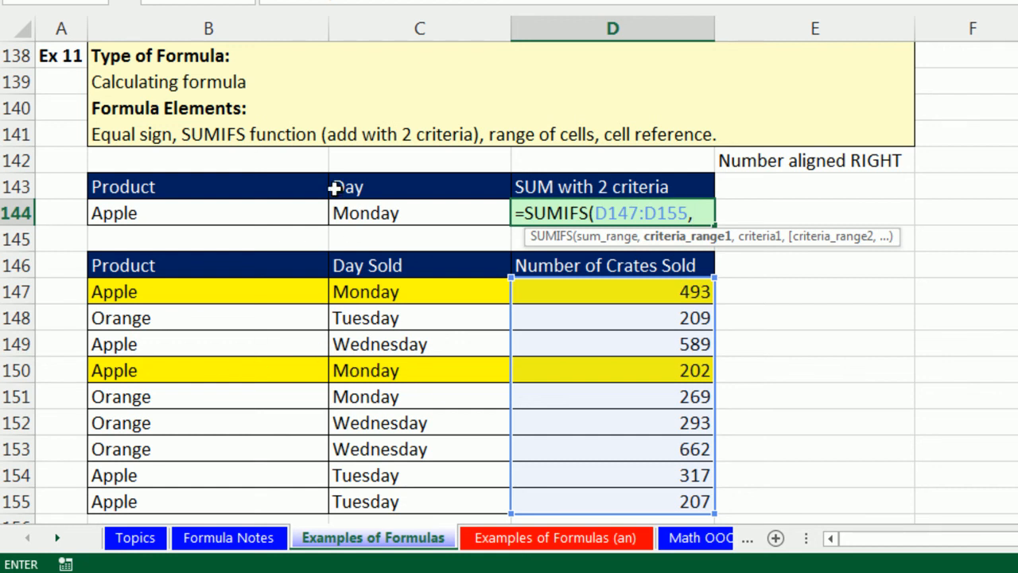
- Add criteria pairs B147:B155 with B144 and C147:C155 with C144, then enter the SUMIFS formula
left_click_drag(205, 290, 257, 495)
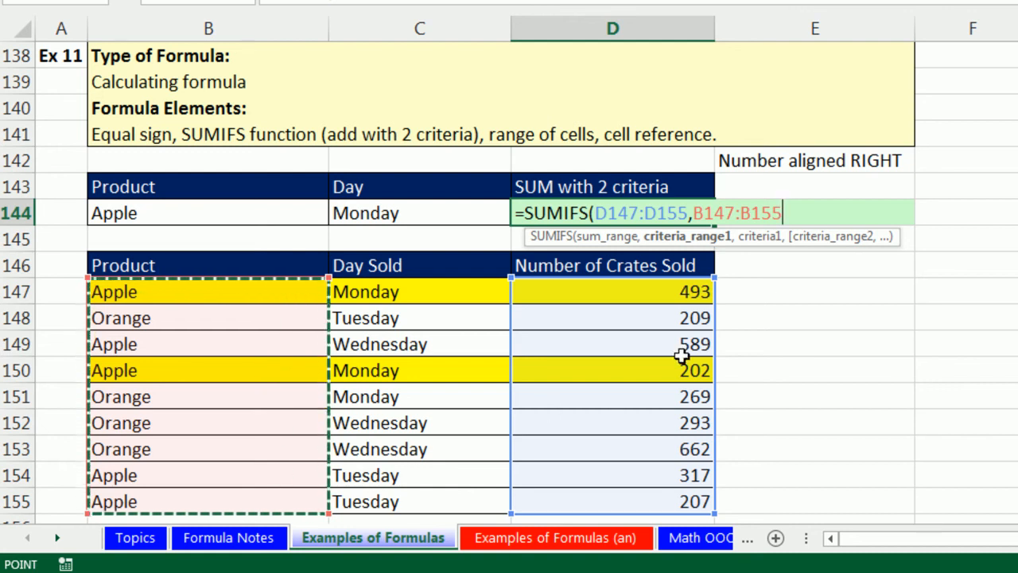
type(",")
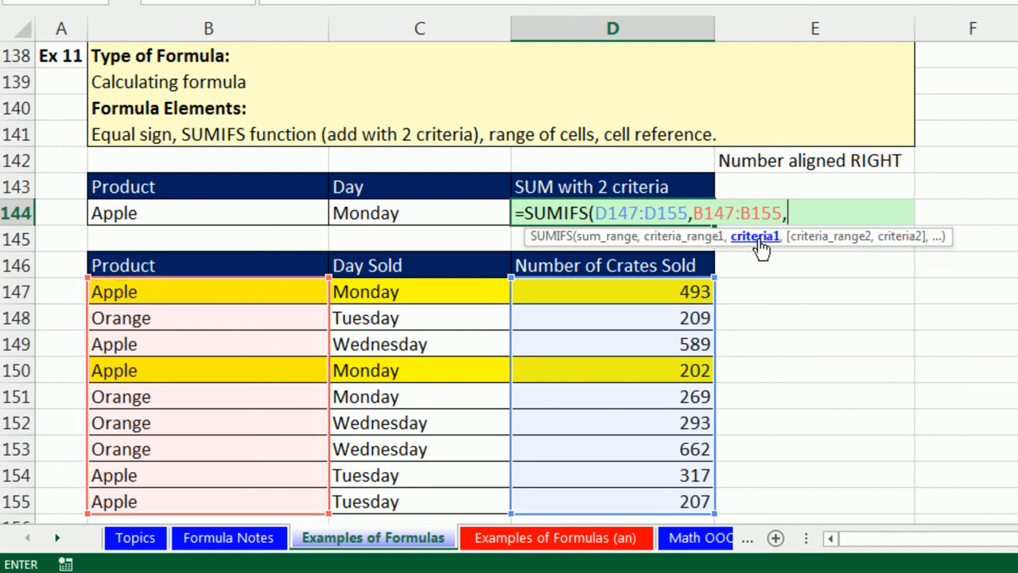
left_click(253, 221)
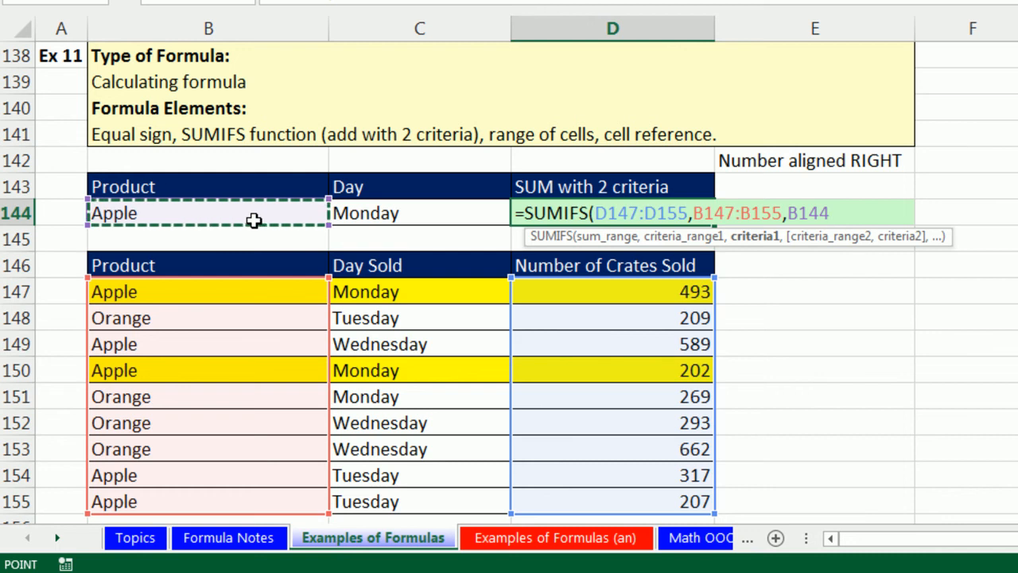
type(",")
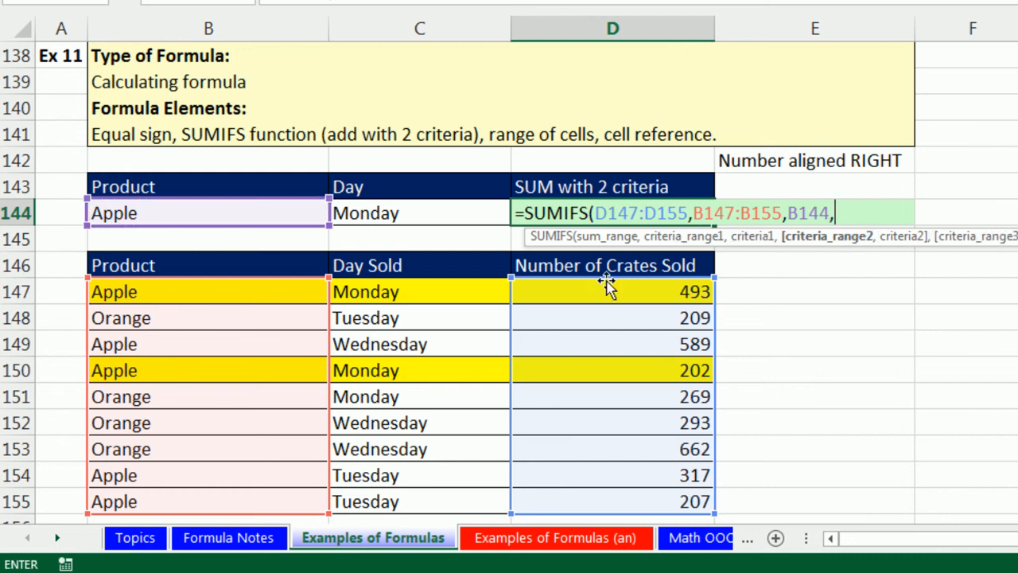
left_click_drag(416, 288, 420, 493)
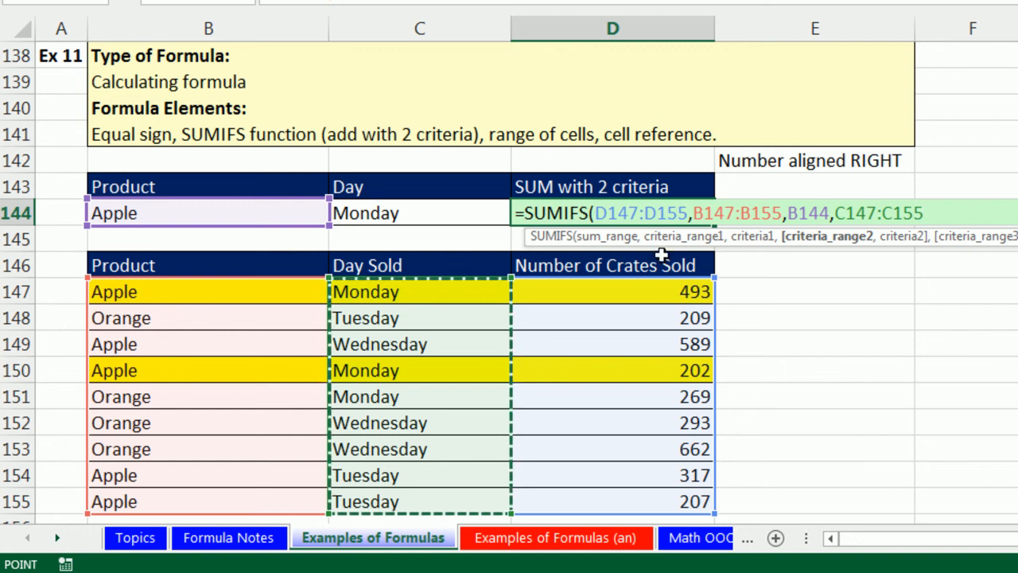
type(",")
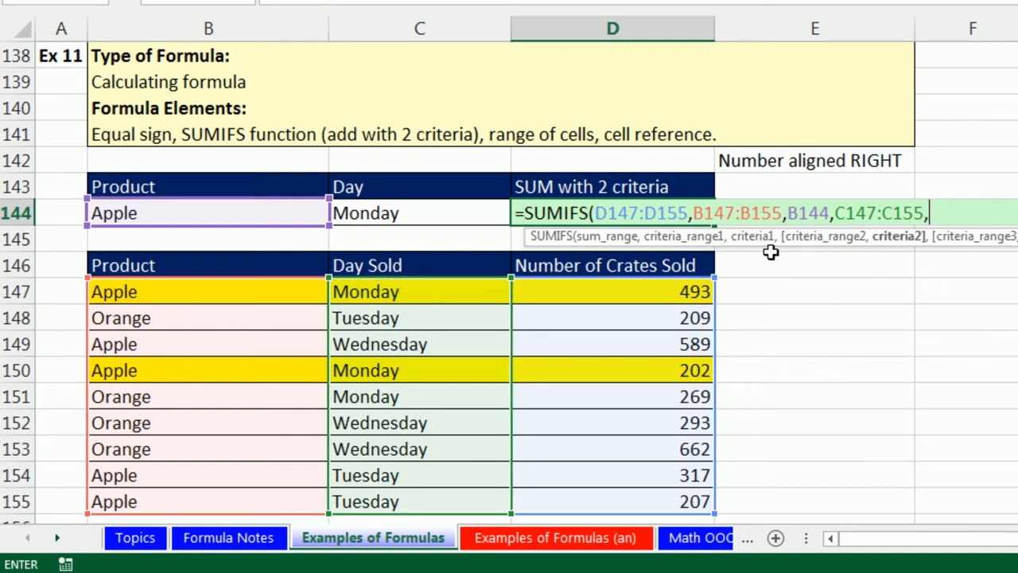
left_click(371, 204)
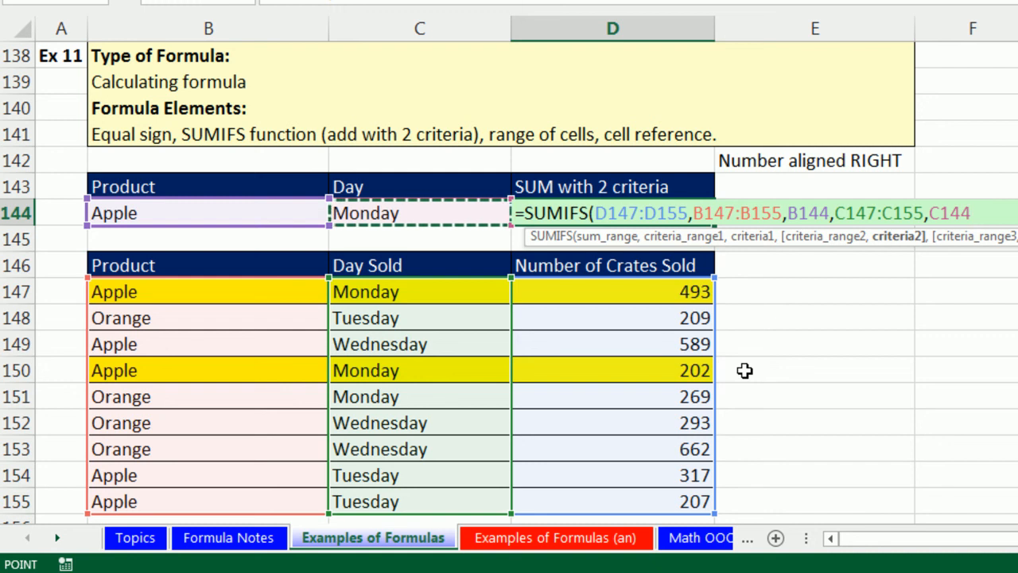
type(")")
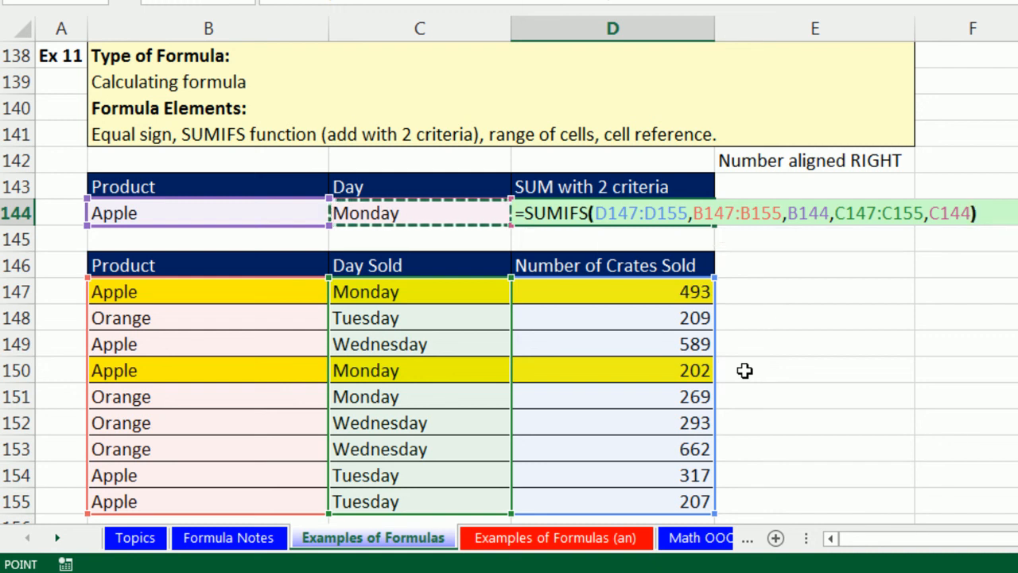
key("ctrl+Return")
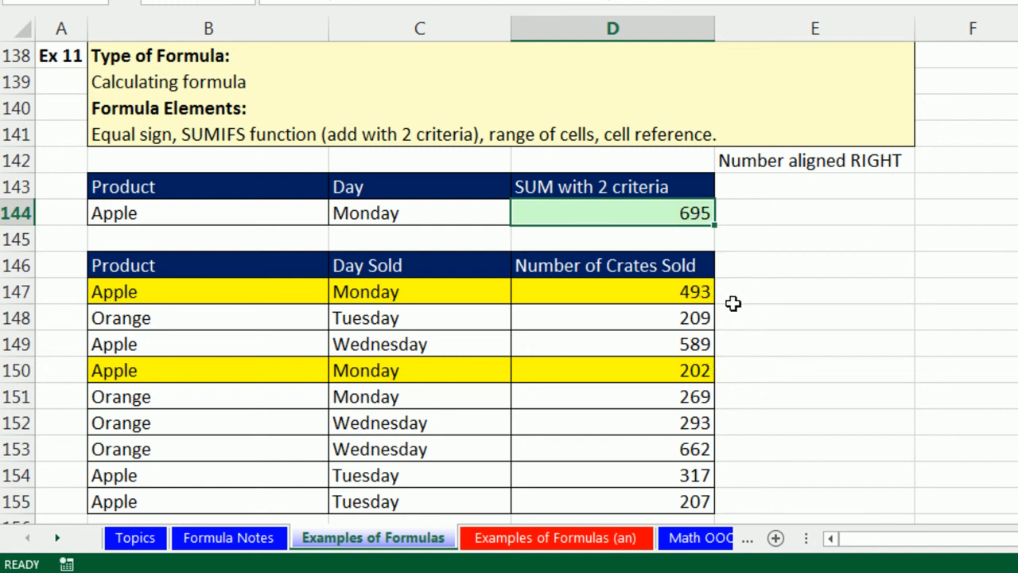
- Select the two highlighted Apple Monday crate amounts together to check their sum
left_click(701, 373)
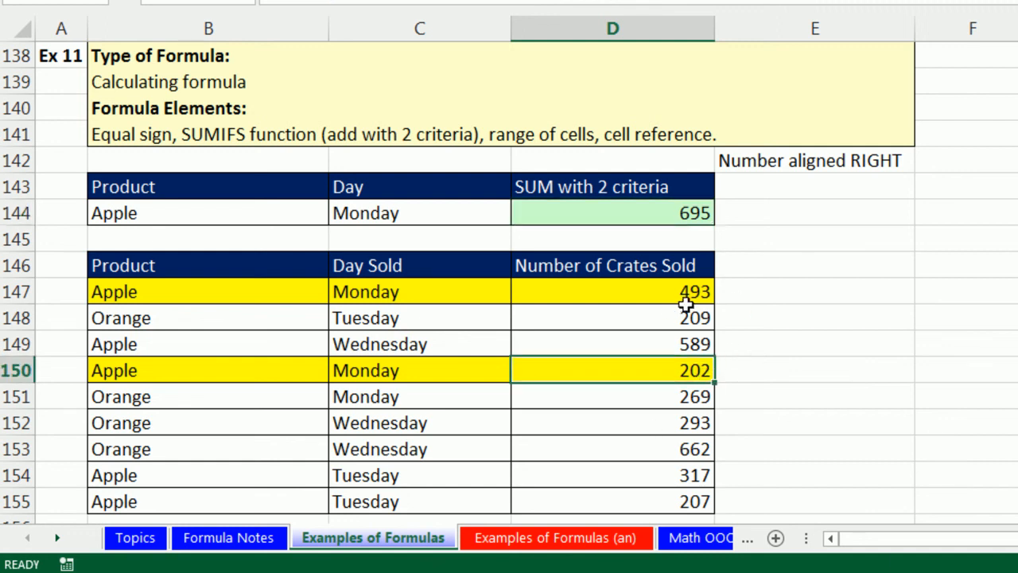
left_click(677, 291, "ctrl")
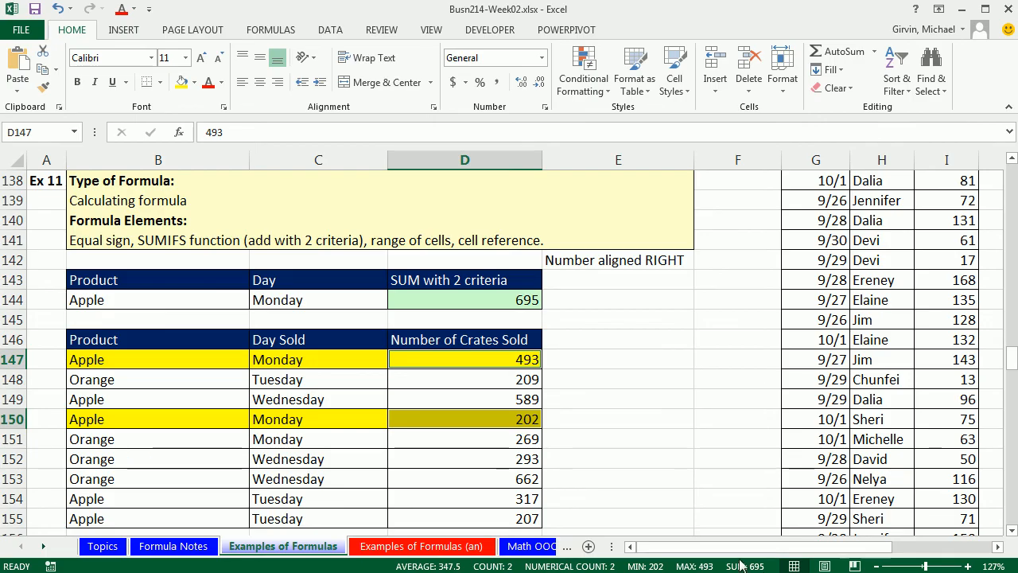
left_click(629, 444)
- Change the criteria to Orange in B144 and Wednesday in C144, then review the SUMIFS formula in D144
left_click(193, 299)
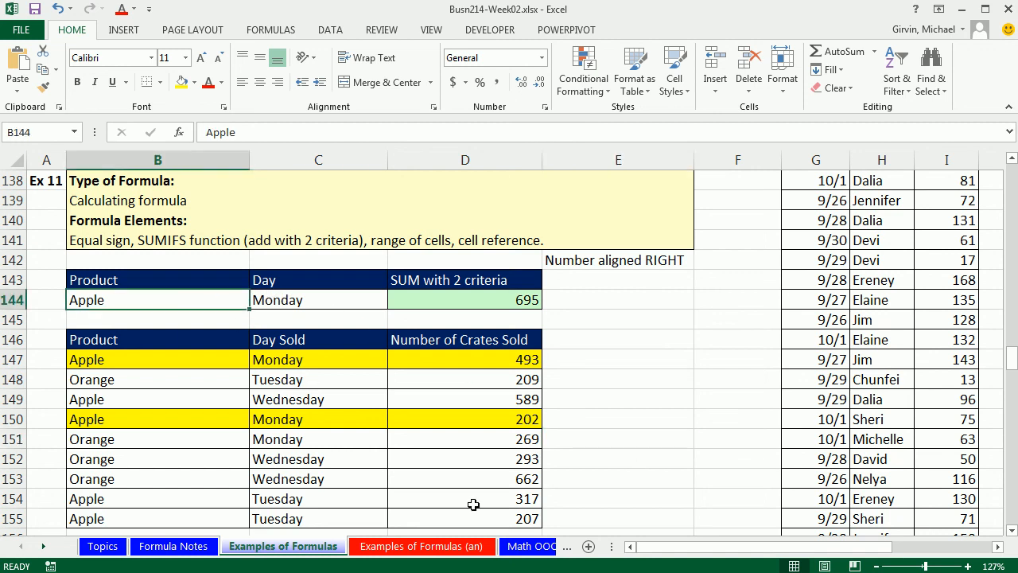
type("Orange")
key("Return")
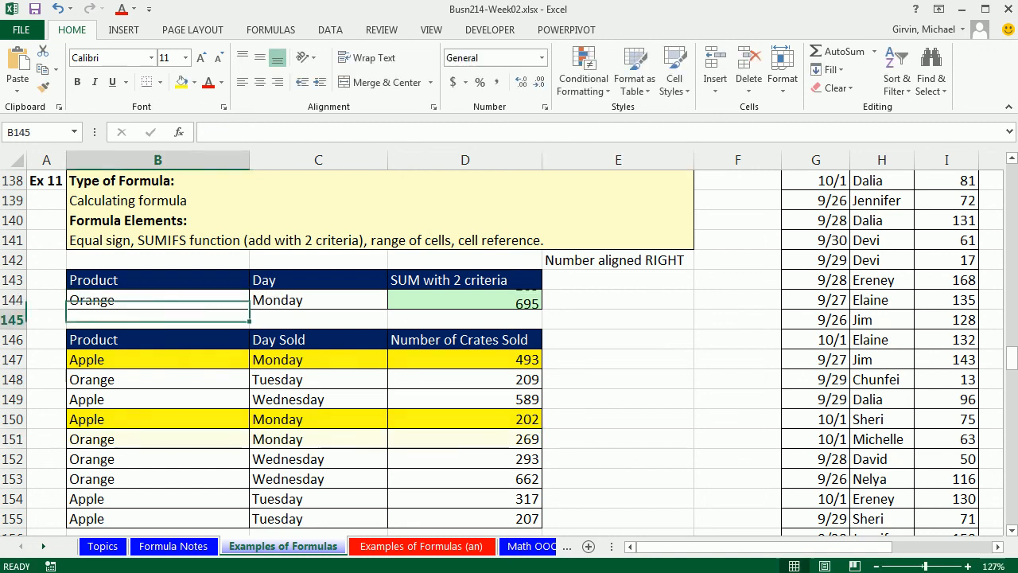
left_click(307, 301)
type("Wednes")
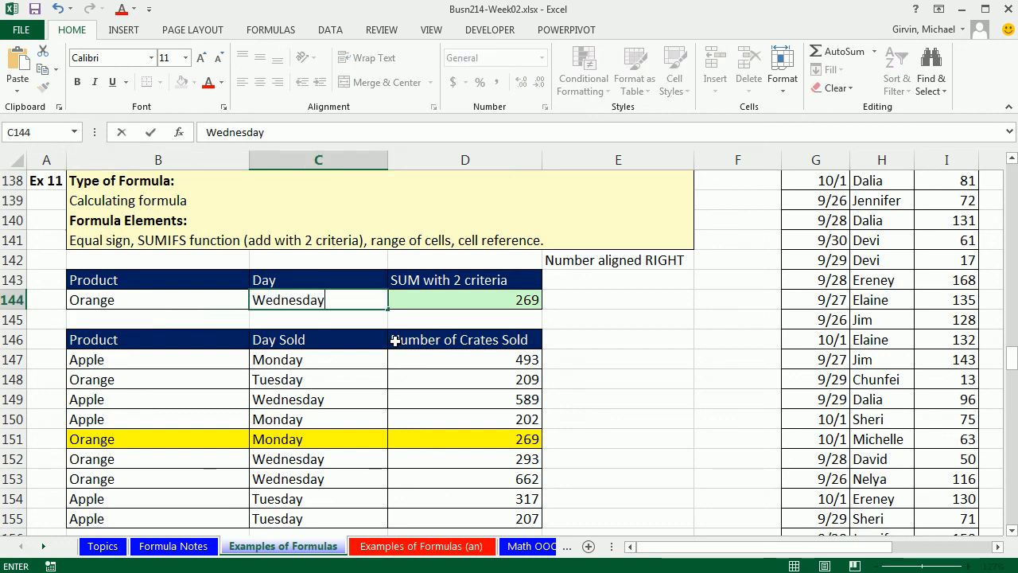
key("ctrl+Return")
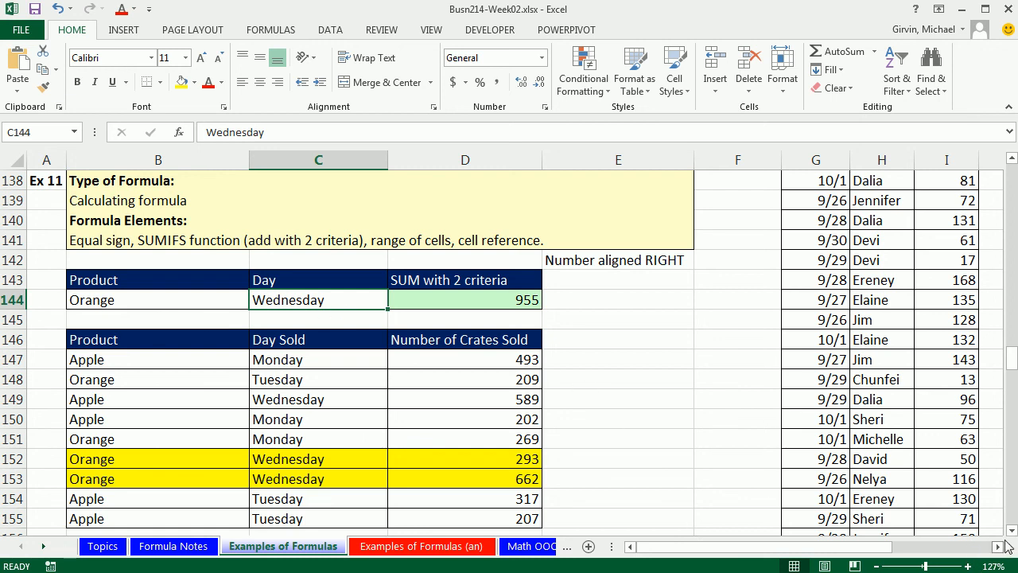
double_click(528, 298)
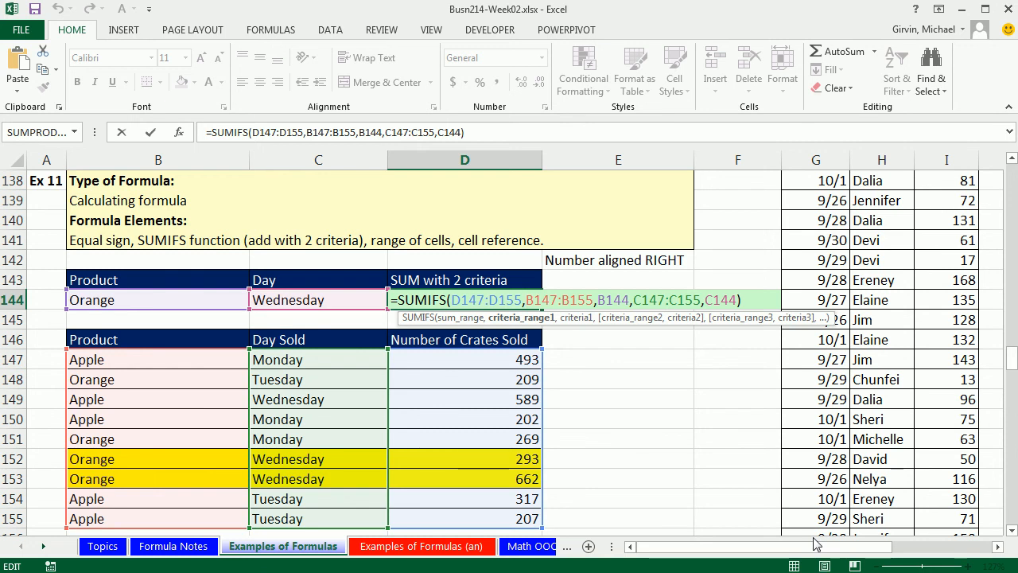
key("Return")
- Go to Example 12 and examine the Grades list and the upper and lower limit criteria cells
left_click_drag(1013, 531, 1012, 532)
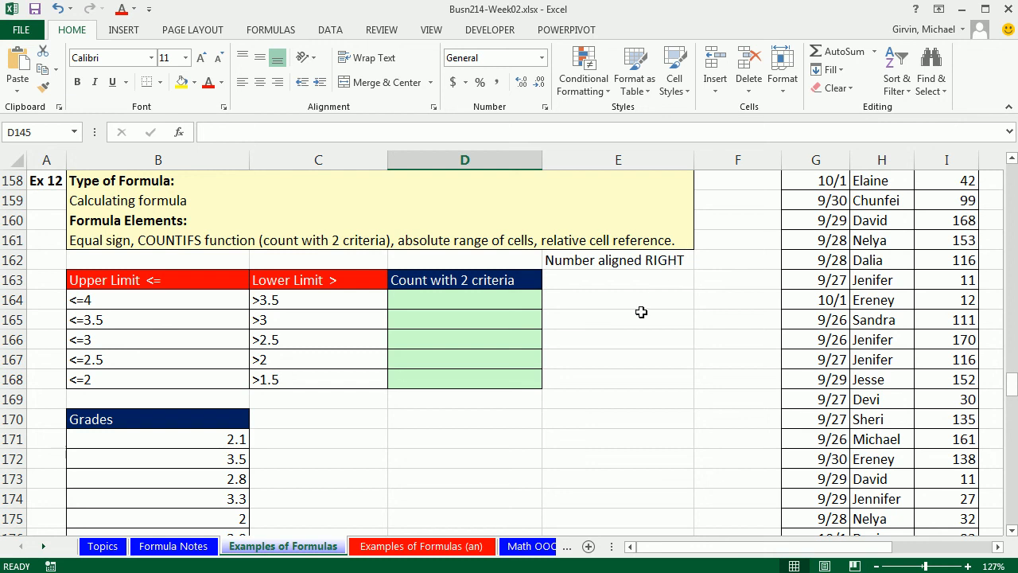
left_click(1012, 531)
left_click(1013, 531)
left_click(1013, 531)
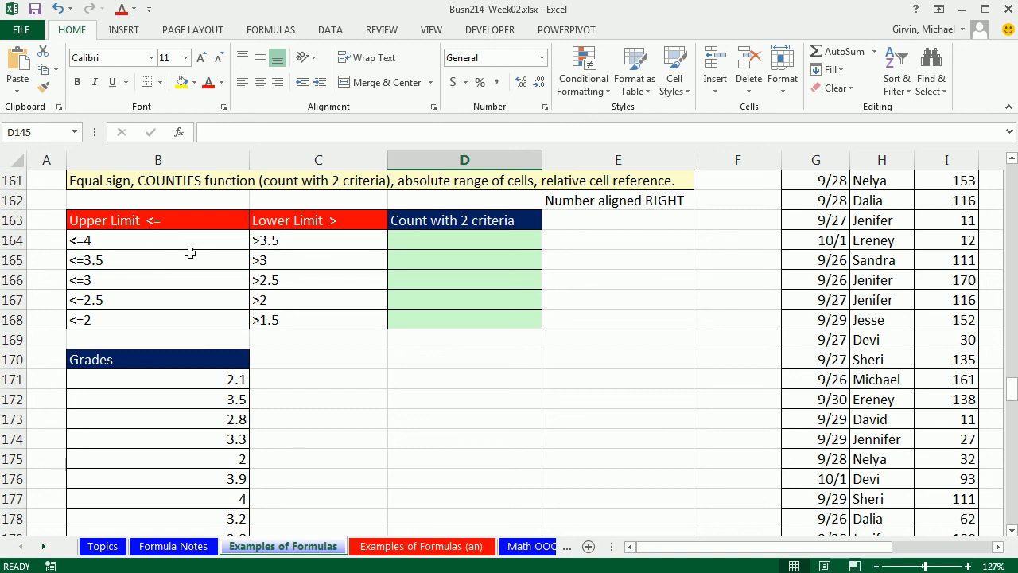
left_click_drag(198, 375, 198, 515)
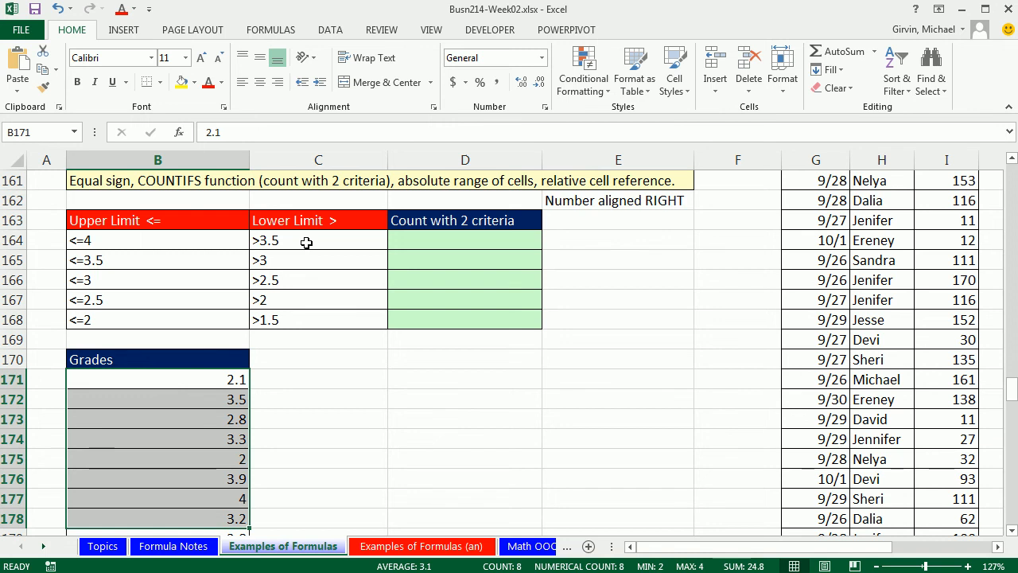
left_click(477, 239)
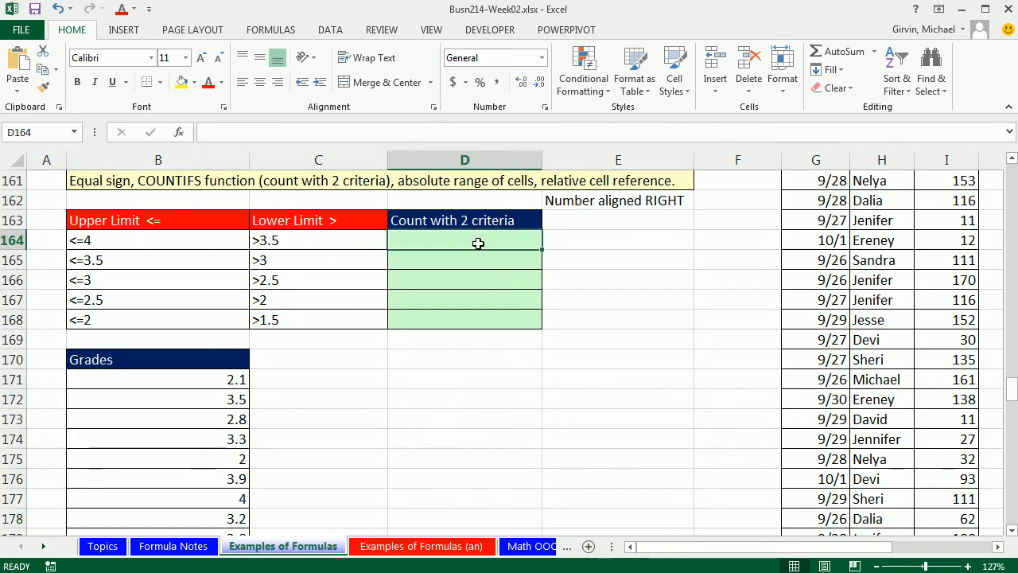
left_click(132, 266)
left_click(349, 258)
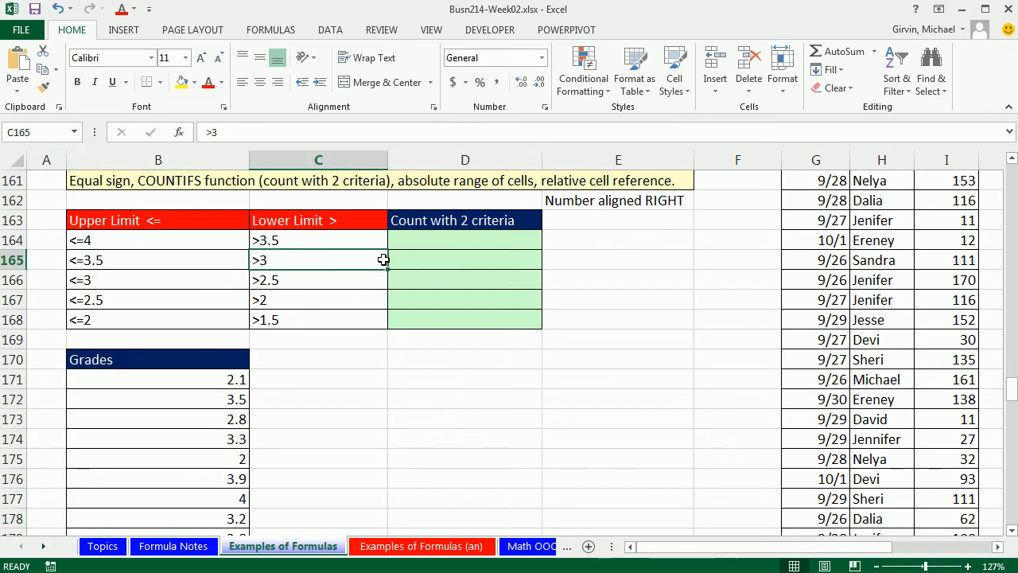
left_click(433, 280)
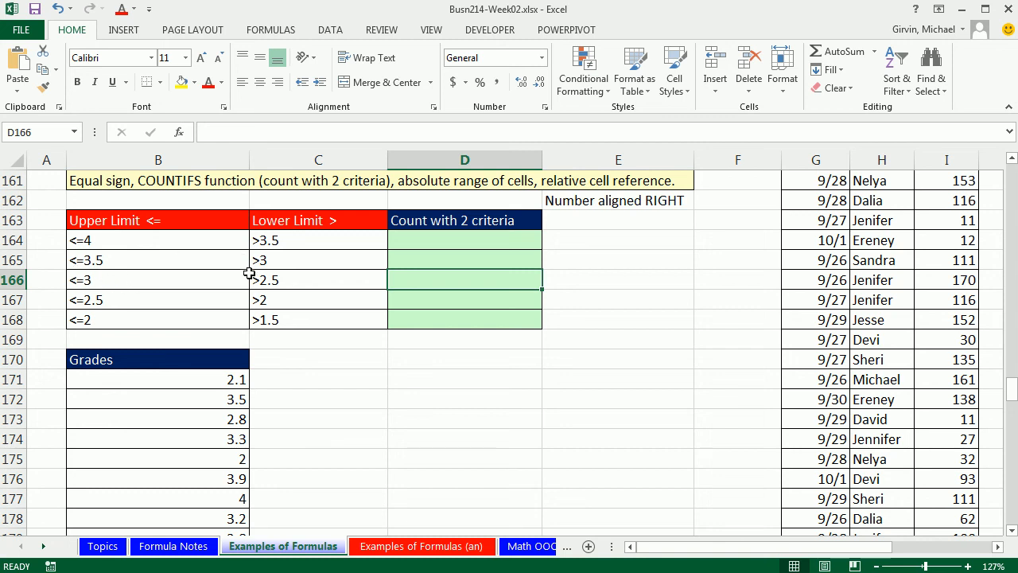
left_click(294, 239)
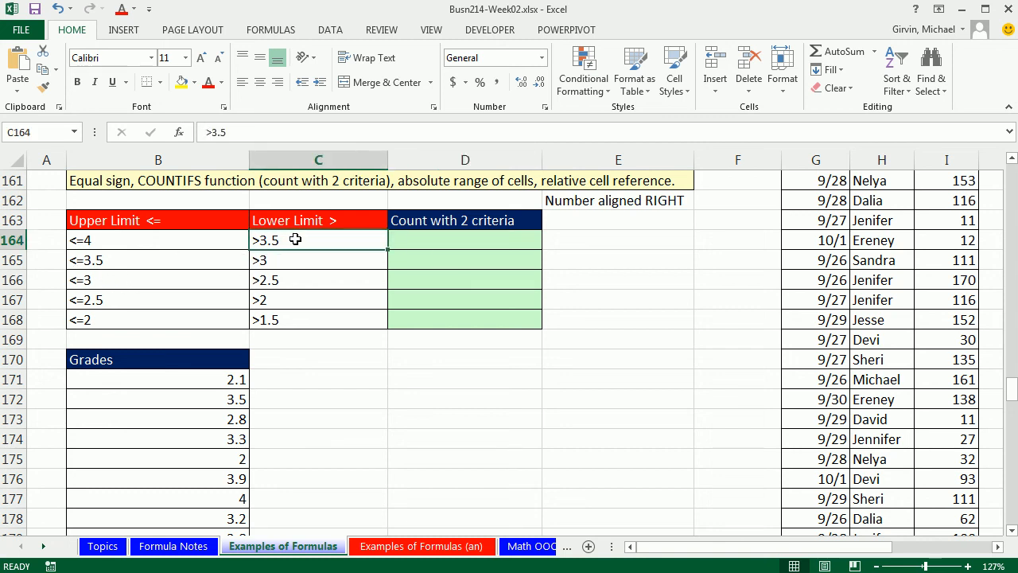
left_click(226, 259)
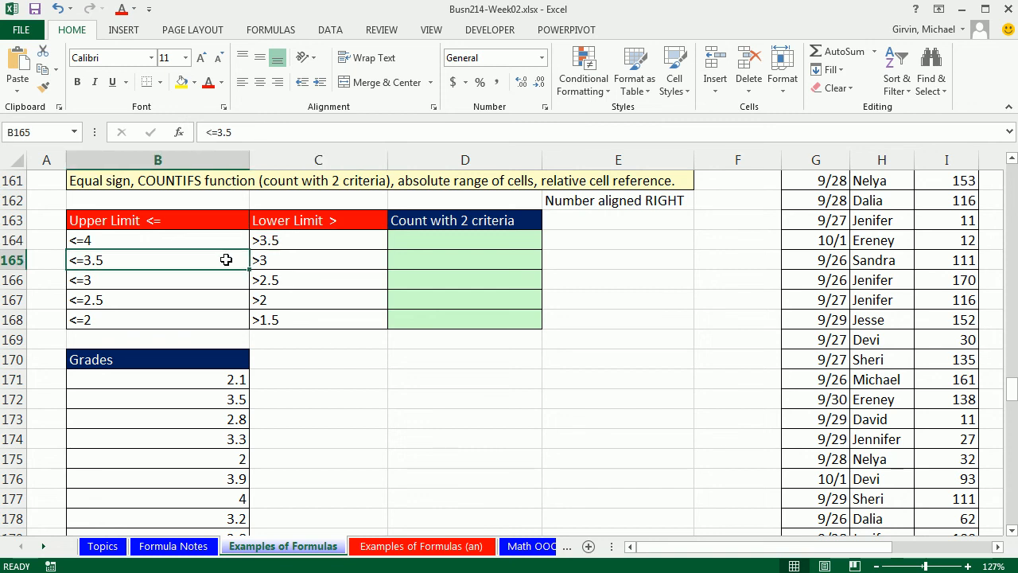
left_click(307, 238)
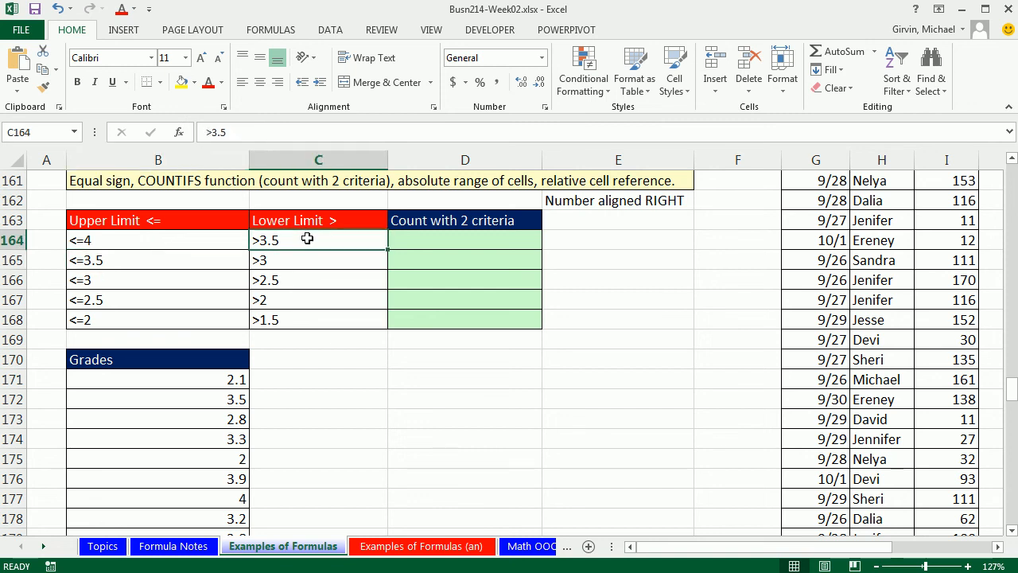
left_click(229, 261)
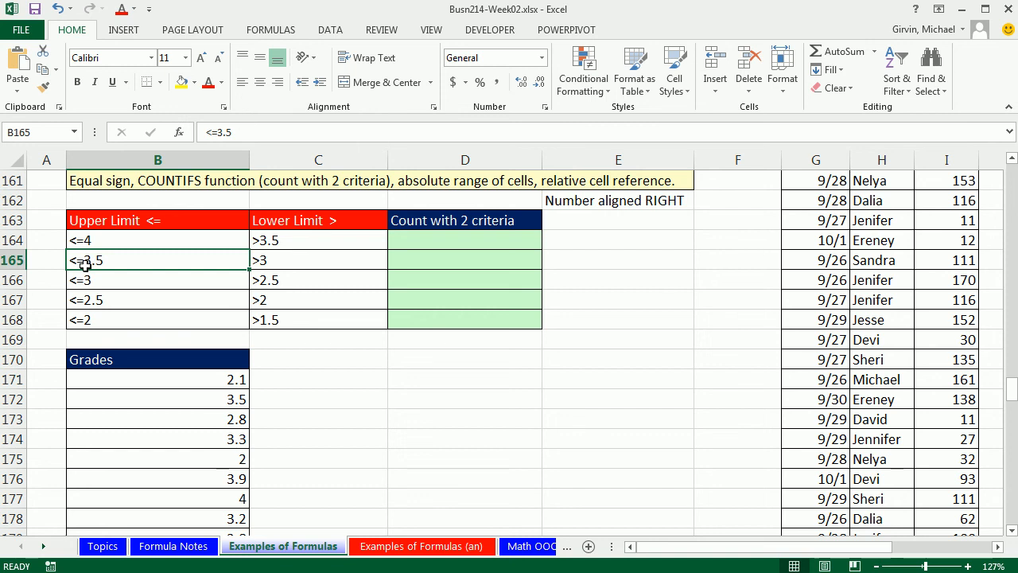
- Try changing C164's criterion to >=3.5, then undo the change
double_click(260, 239)
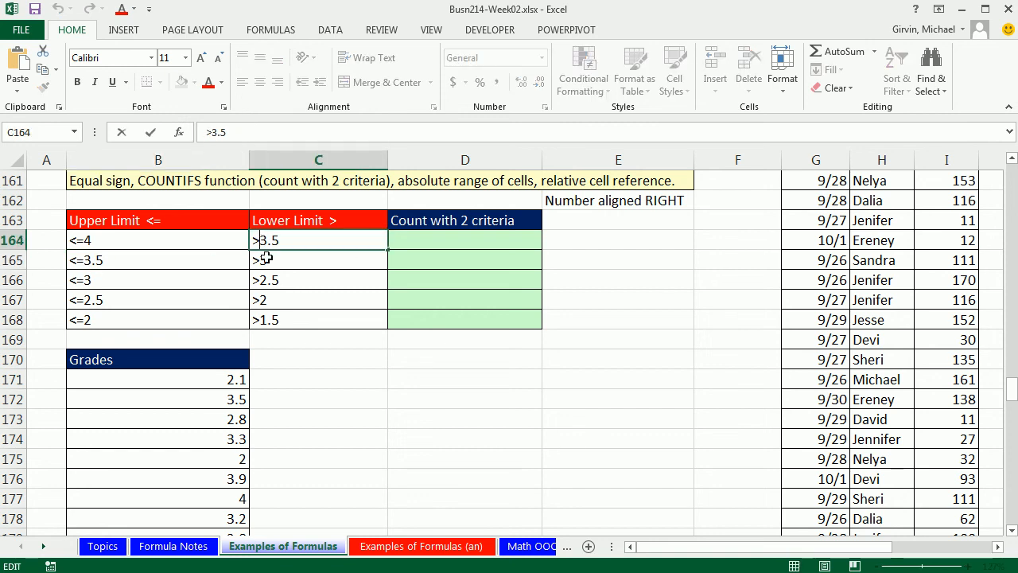
type("=")
key("ctrl+Return")
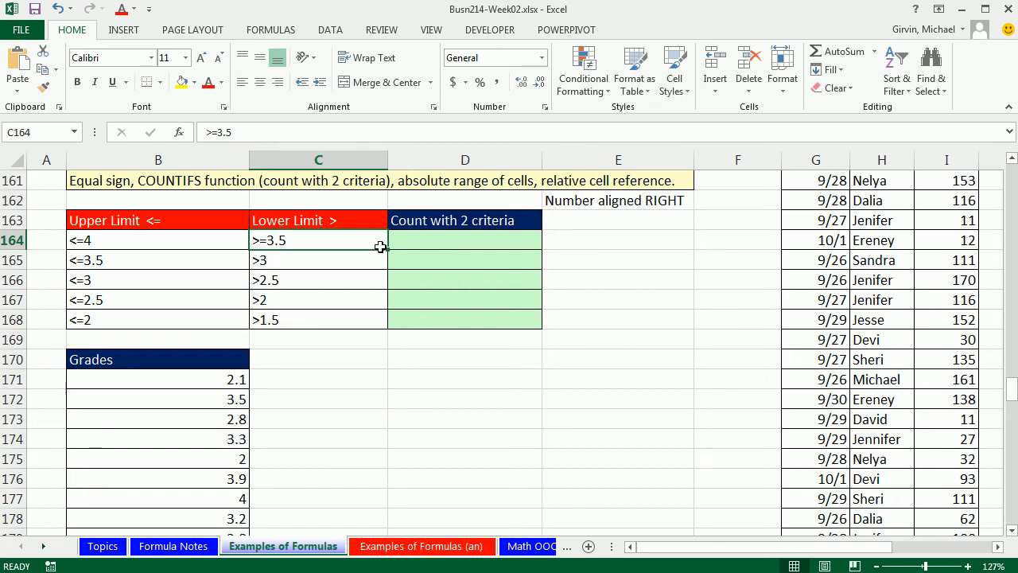
key("ctrl+z")
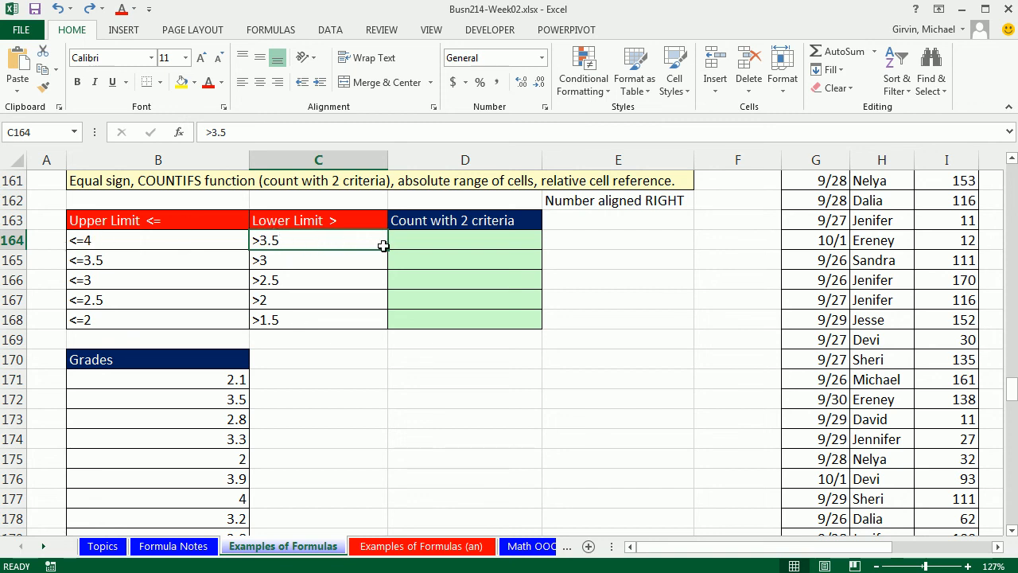
- Start a COUNTIFS formula in D164, using the Grades range B171:B181 as the first criteria range
left_click(445, 241)
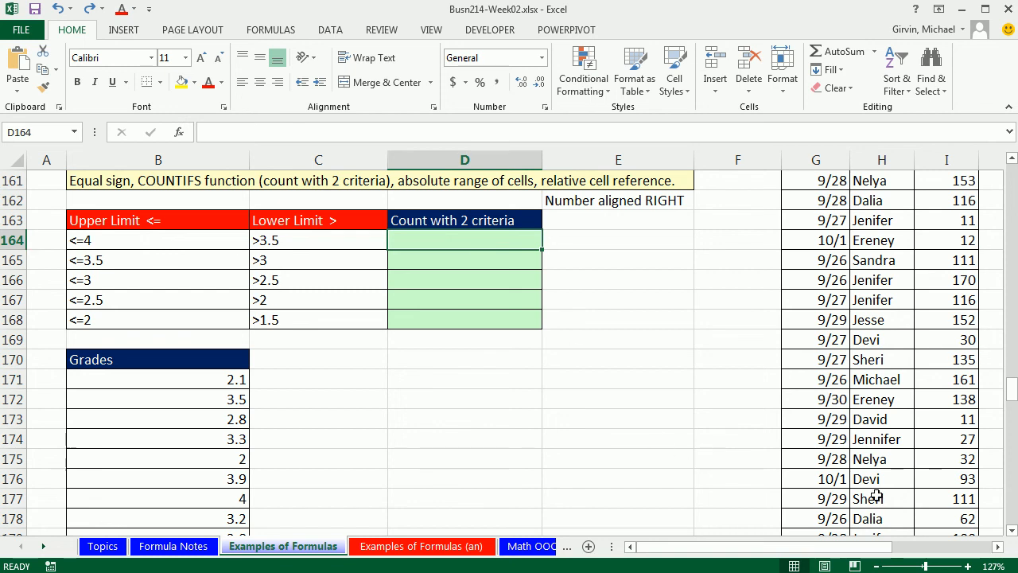
type("=")
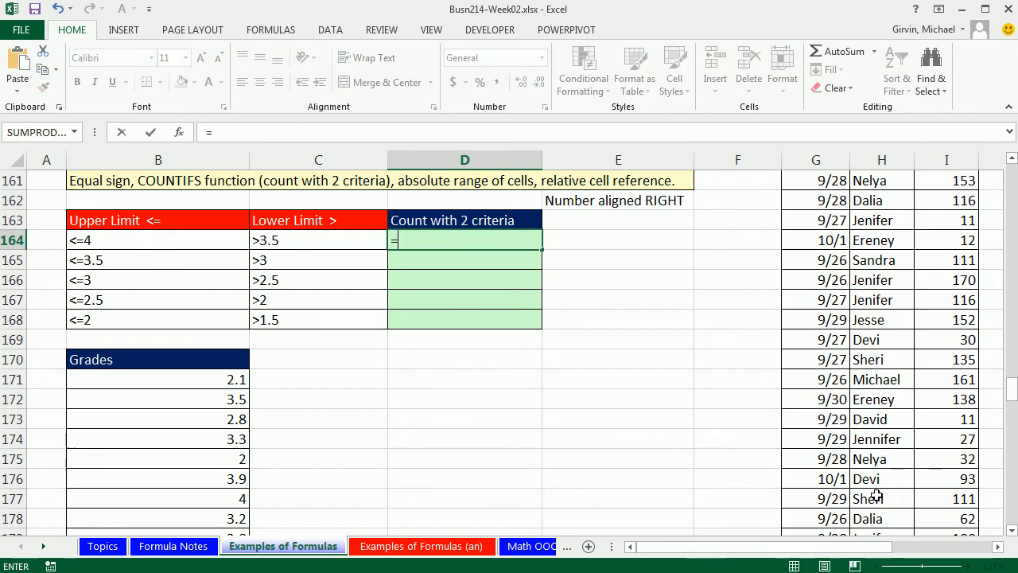
type("countif")
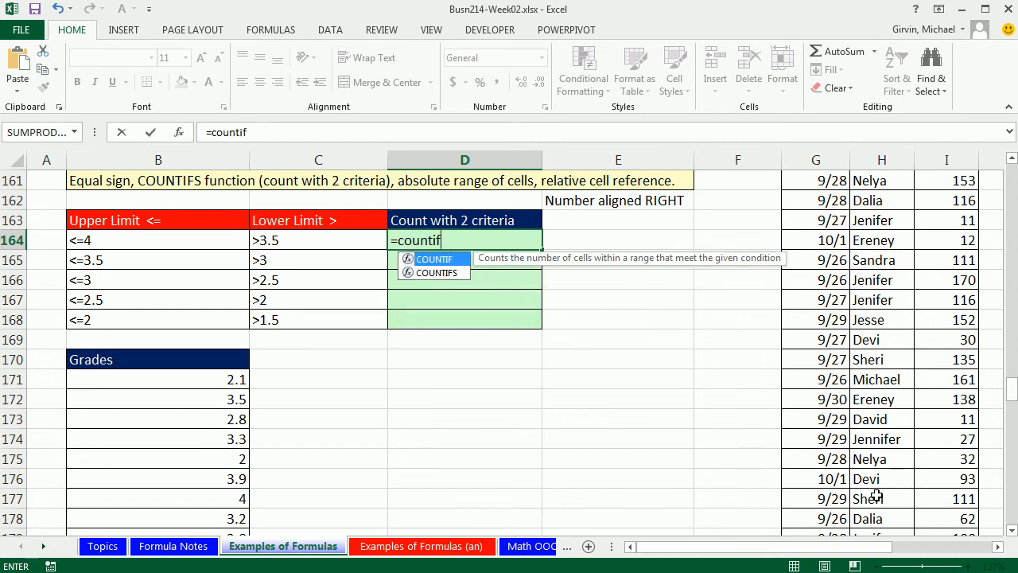
type("s")
key("Tab")
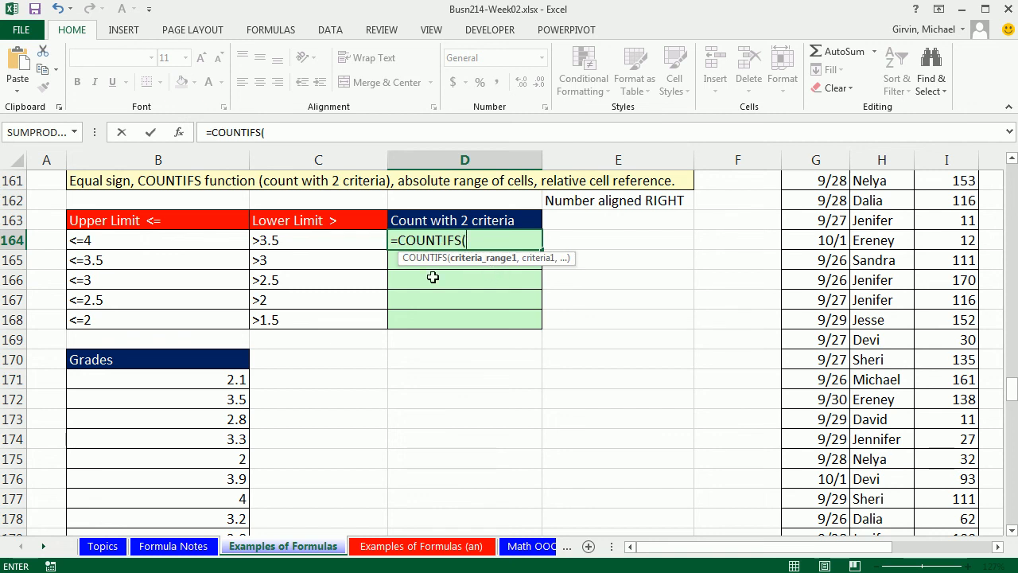
left_click(236, 378)
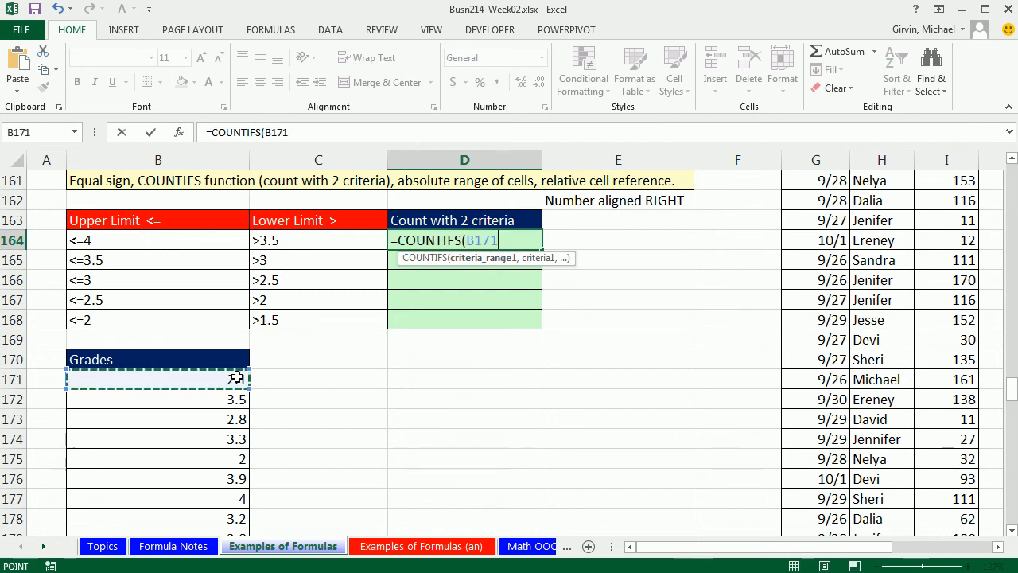
left_click_drag(236, 378, 238, 527)
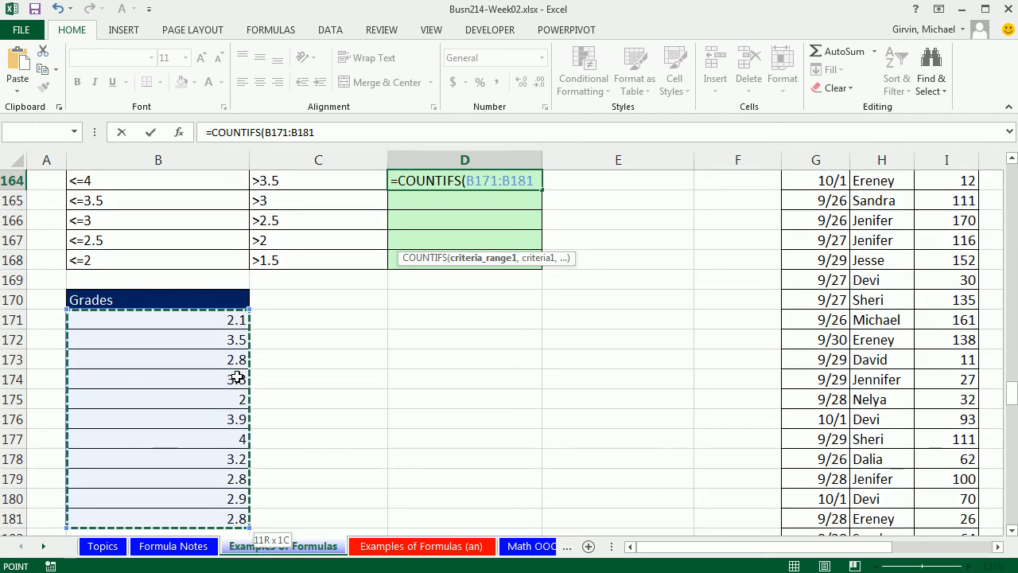
scroll(342, 388, "up", 1)
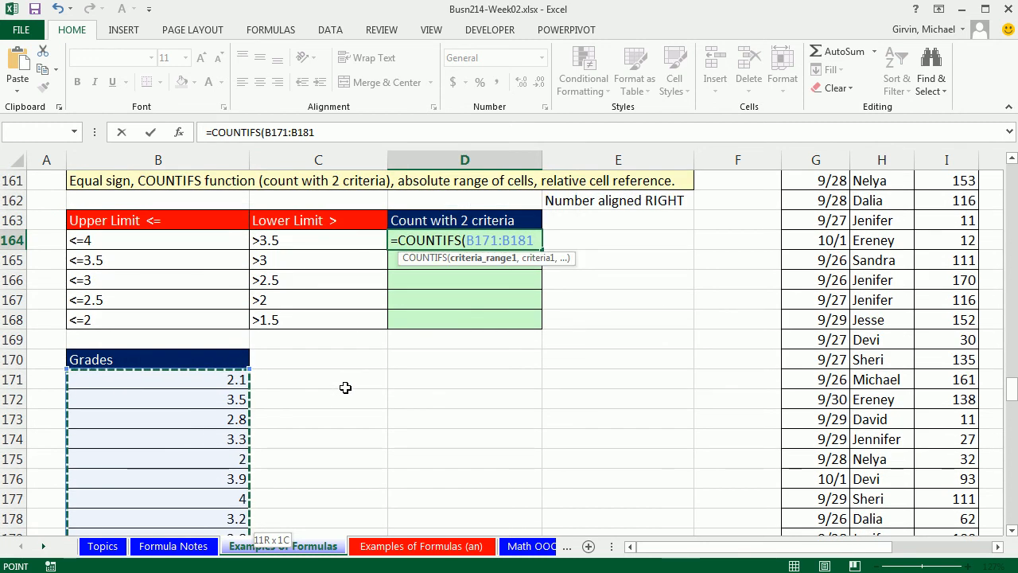
type(",")
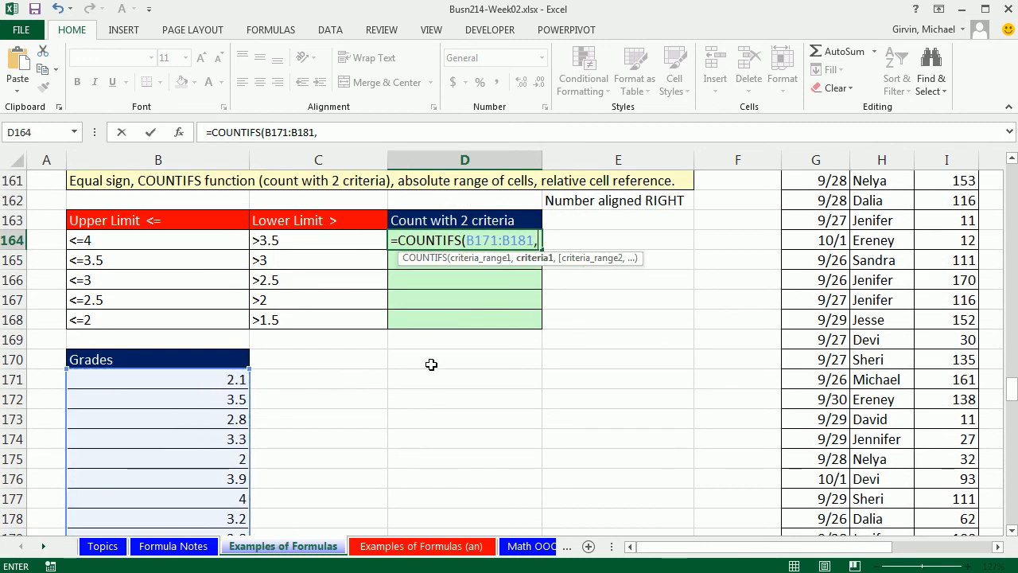
- Cycle the grades range through its reference types and leave it absolute as $B$171:$B$181
left_click(502, 240)
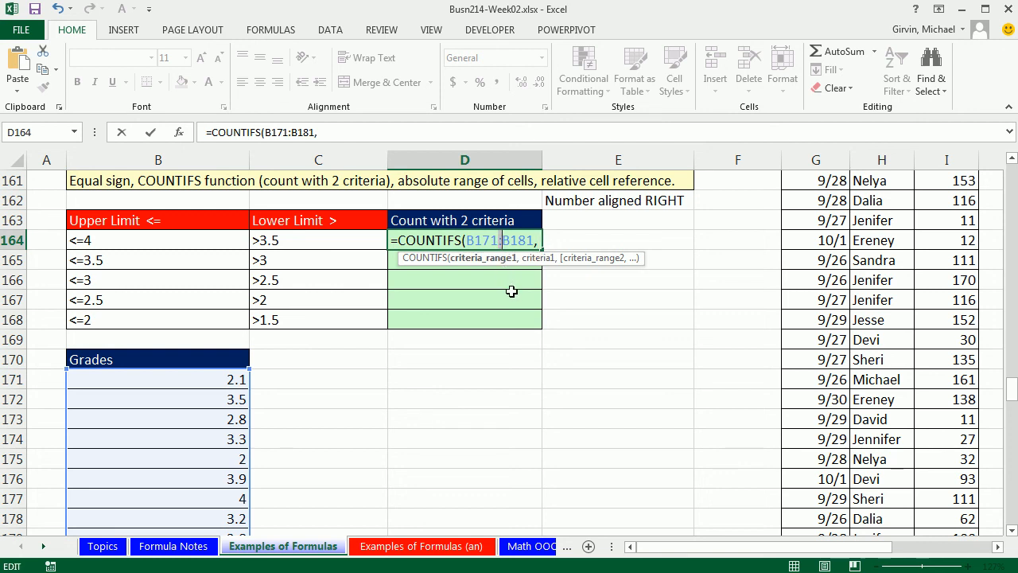
key("F4")
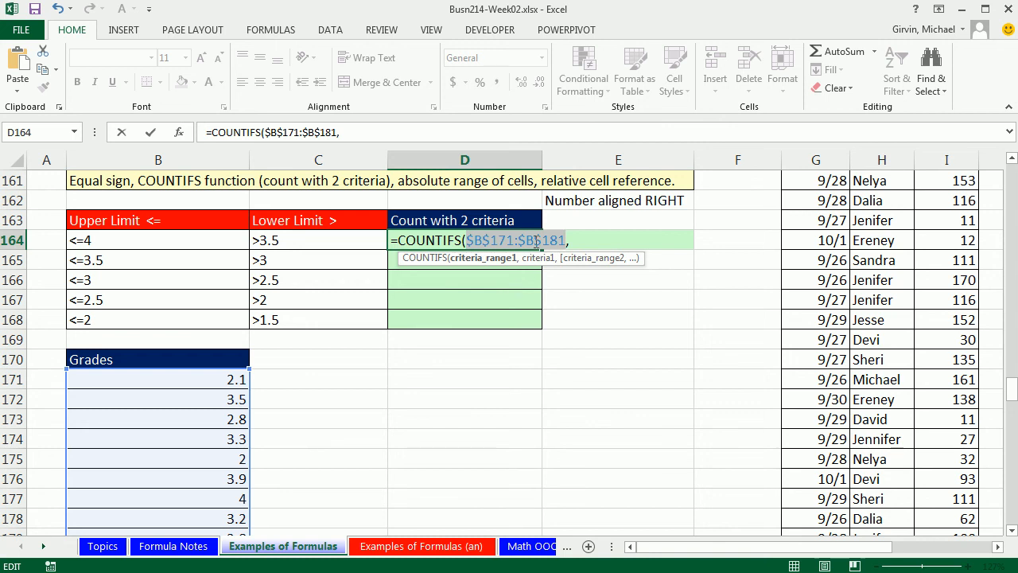
key("F4")
key("F4")
key("F4")
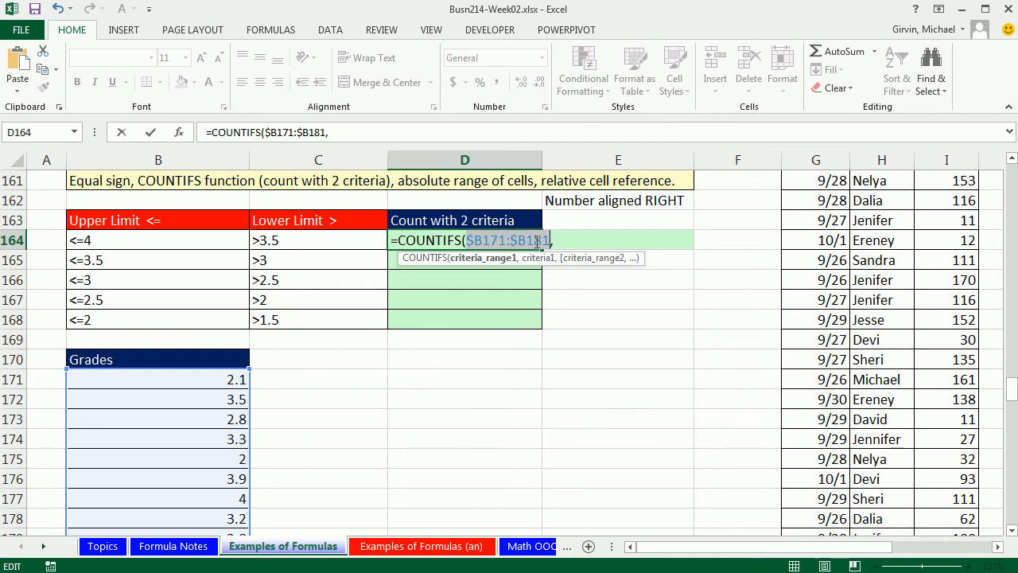
left_click_drag(466, 240, 534, 241)
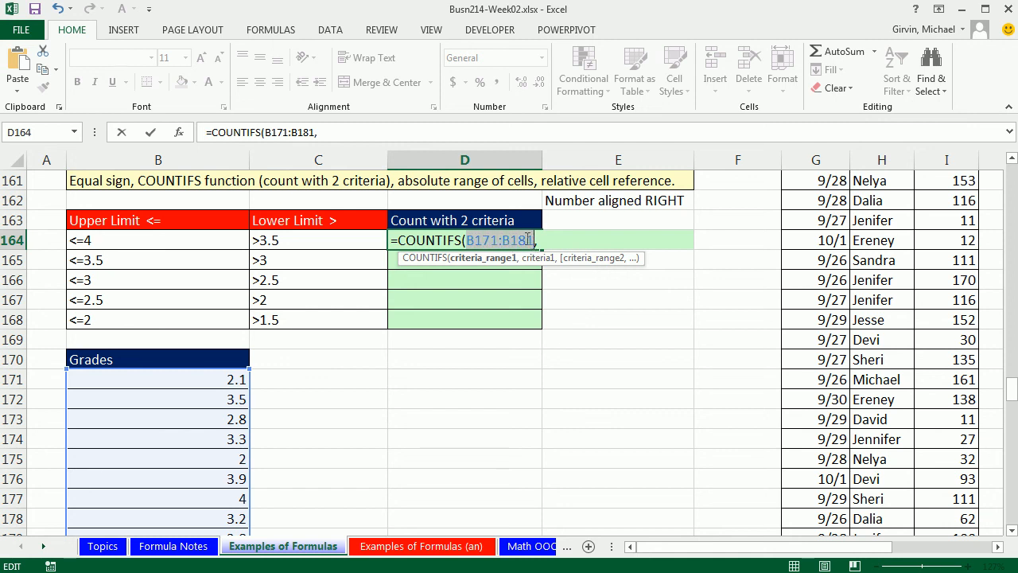
key("F4")
key("F4")
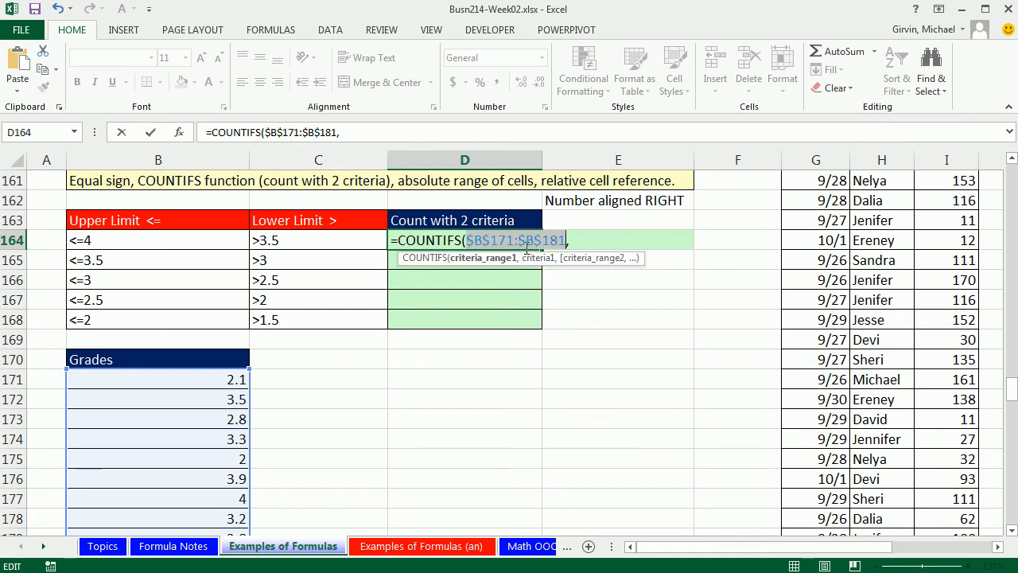
key("F4")
key("F4")
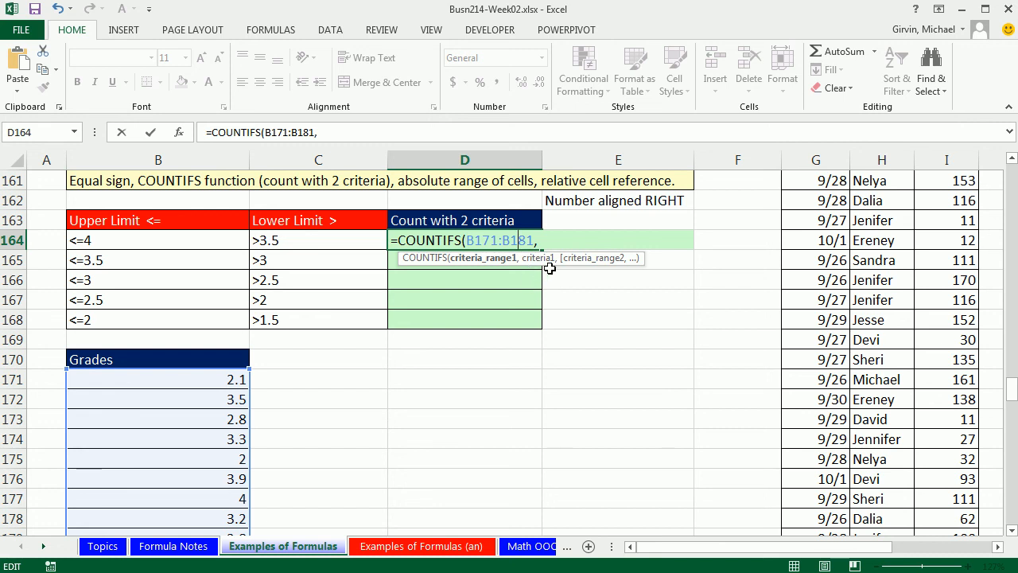
key("F4")
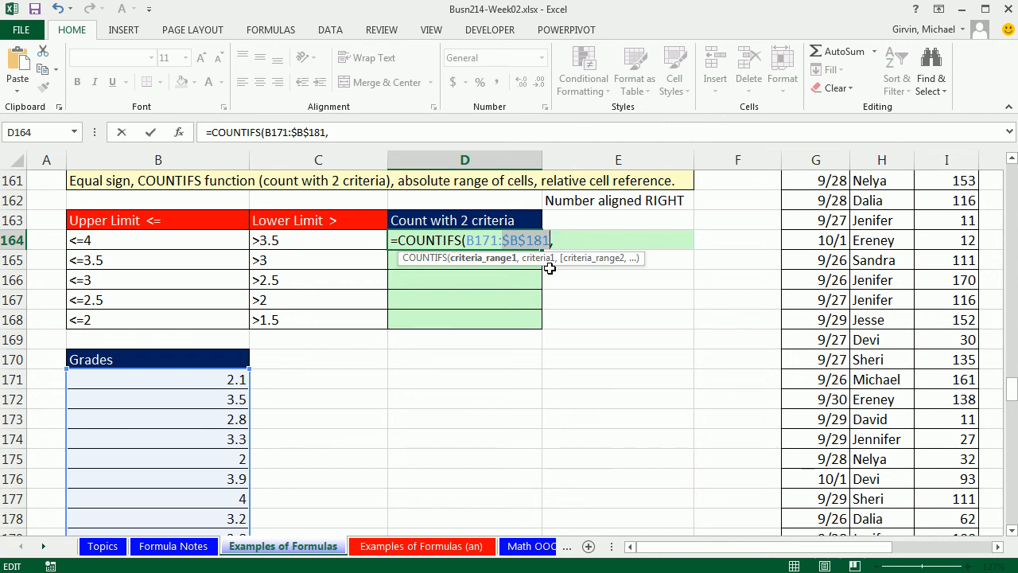
left_click(478, 239)
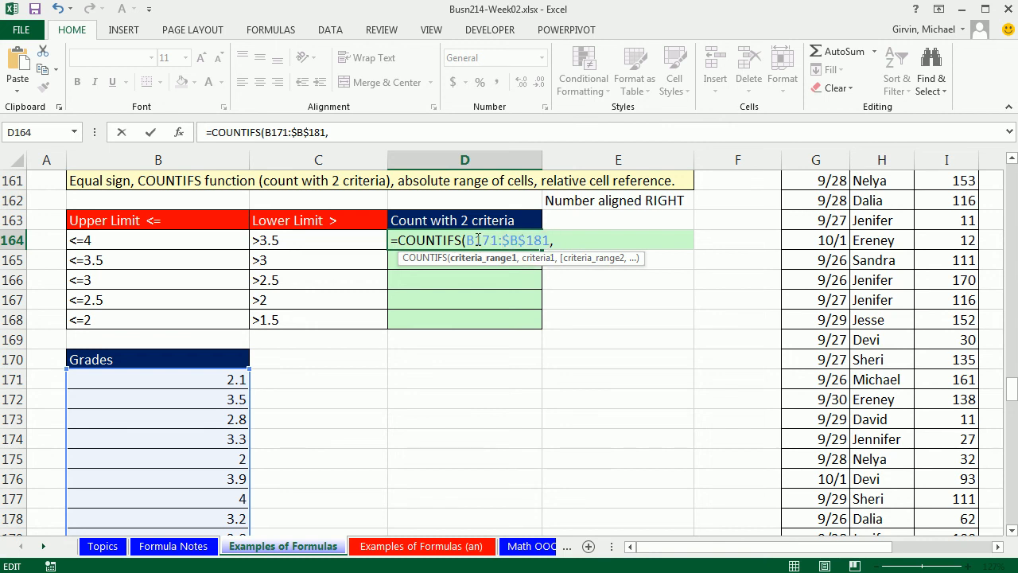
key("F4")
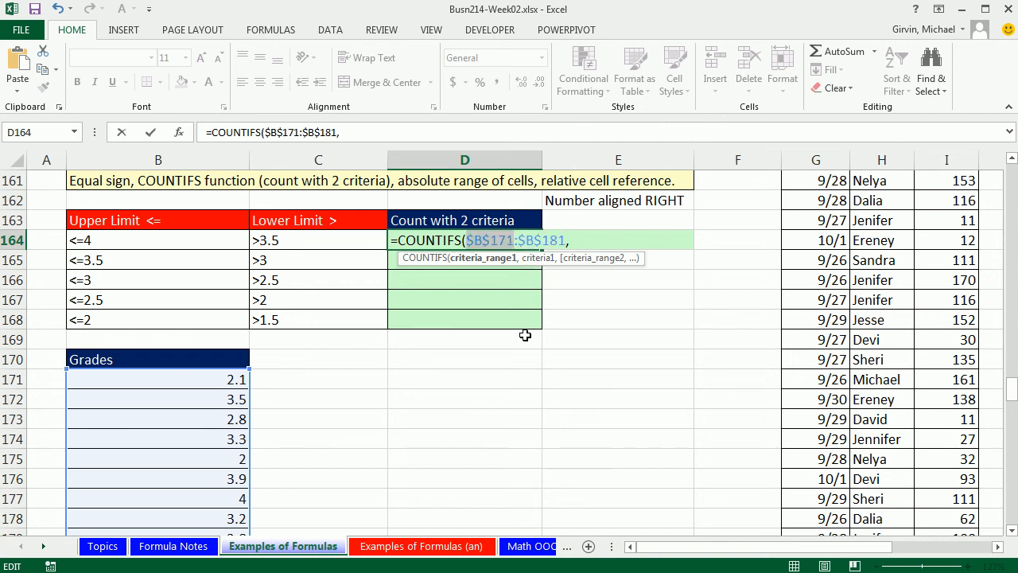
left_click(516, 241)
key("F4")
key("F4")
key("F4")
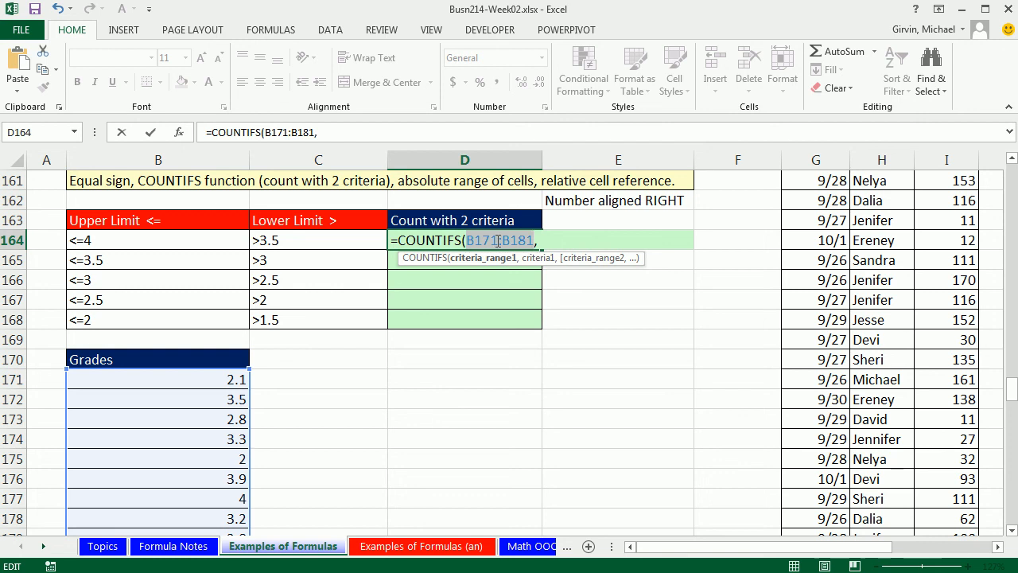
left_click_drag(498, 240, 502, 241)
key("F4")
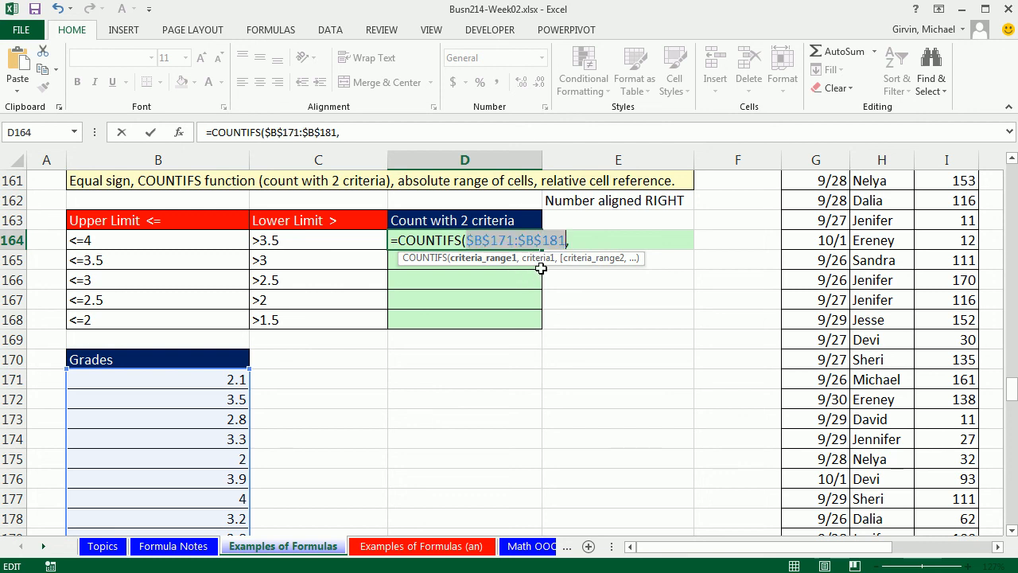
- Finish the formula with criterion B164, second range $B$171:$B$181 and criterion C164, and enter it in D164
type(",")
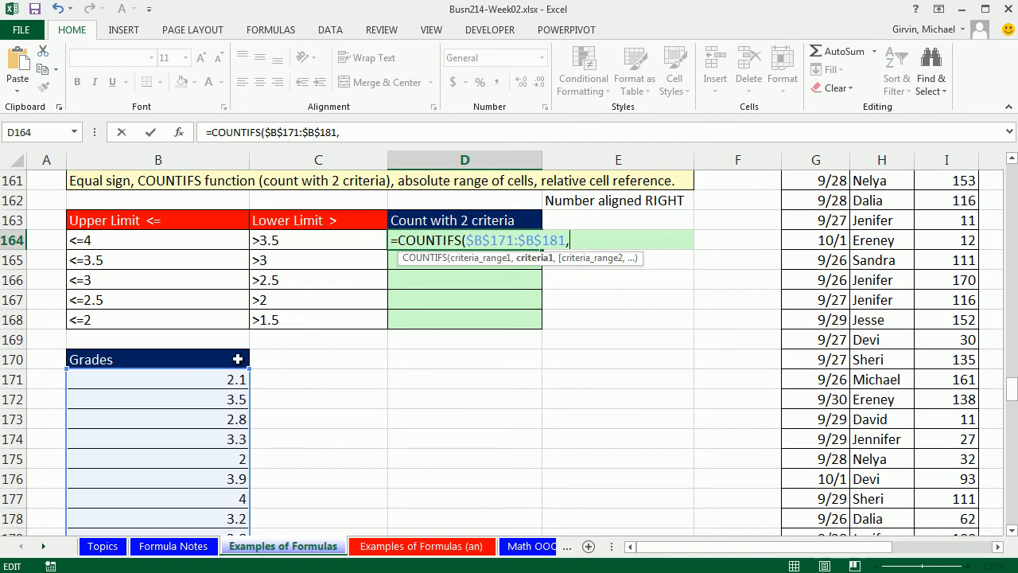
left_click(198, 244)
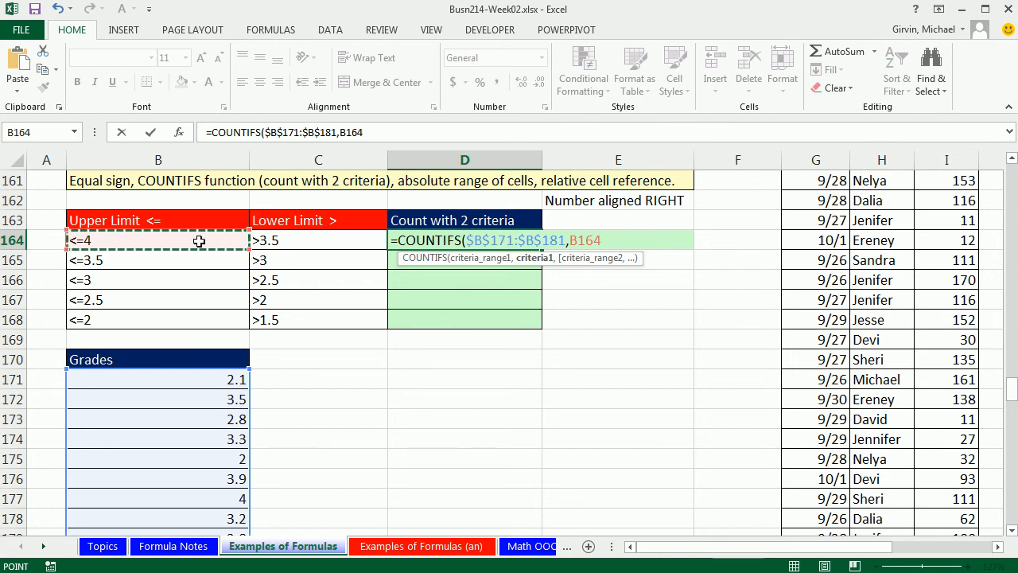
type(",")
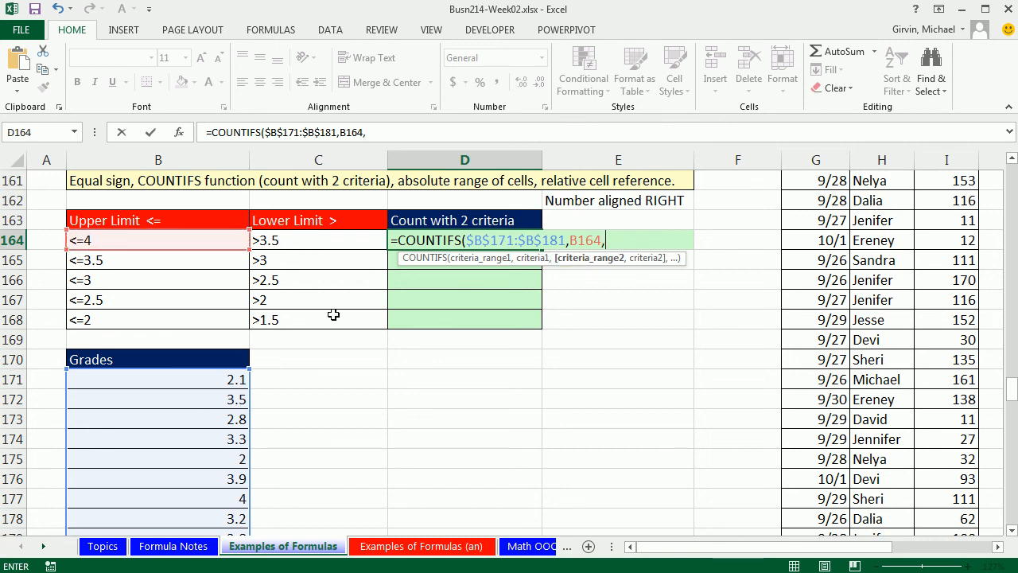
left_click_drag(215, 376, 213, 529)
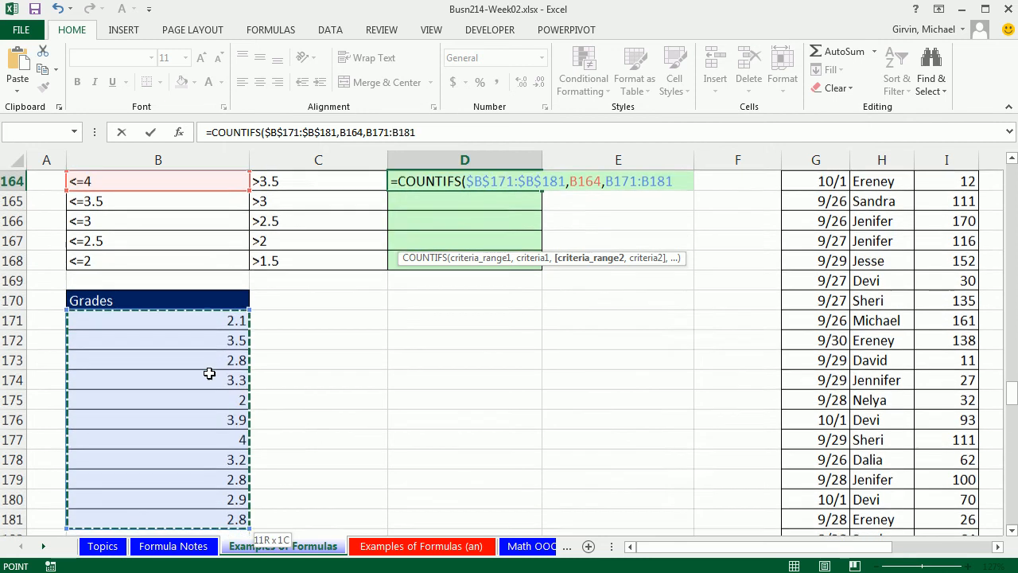
key("F4")
scroll(359, 411, "up", 2)
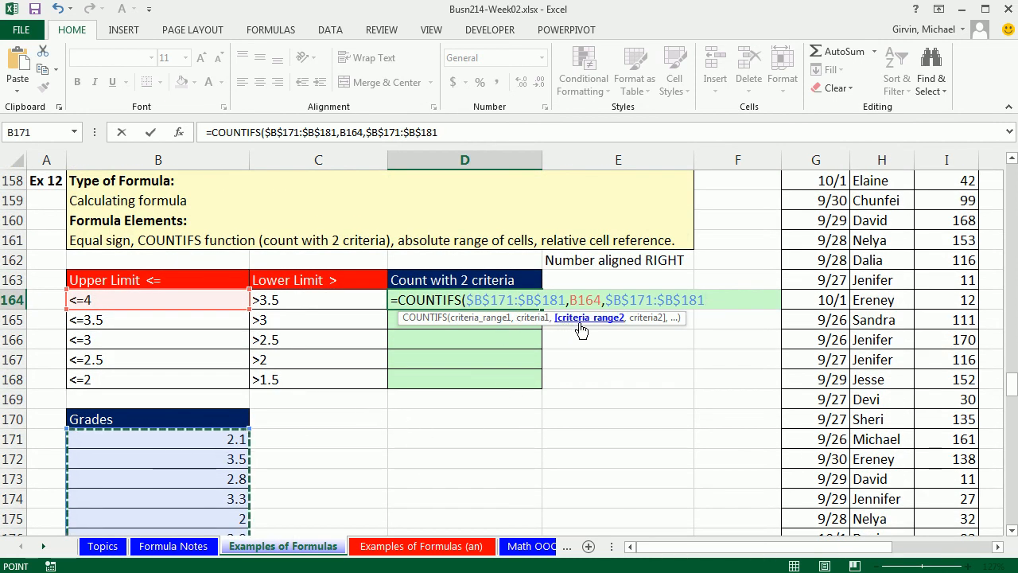
type(",")
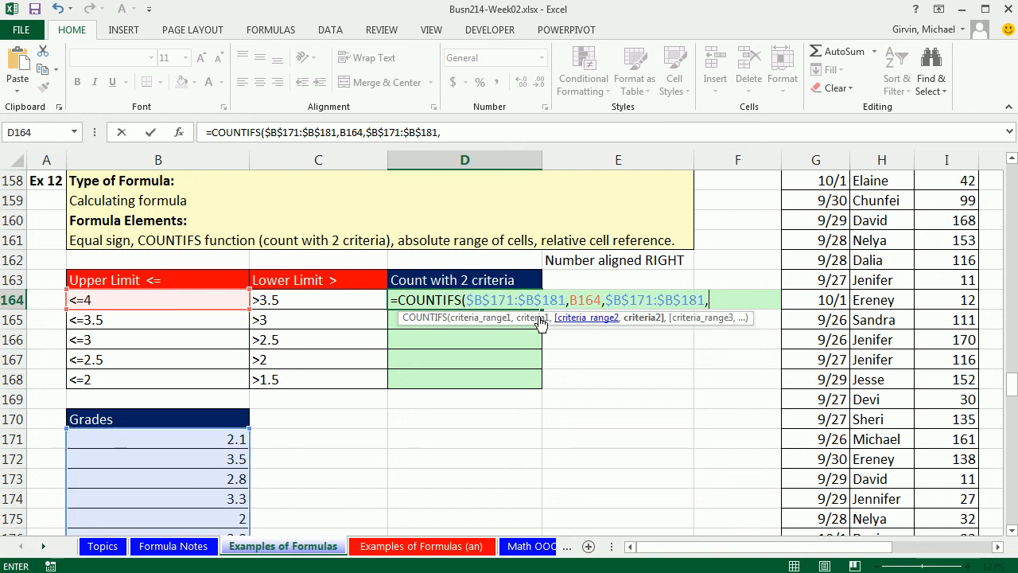
left_click(311, 302)
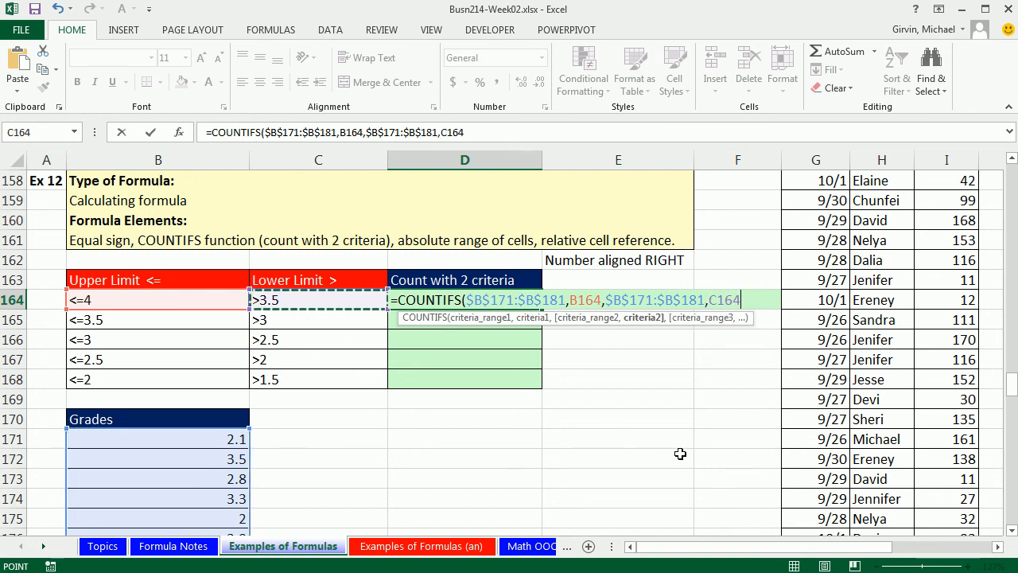
type(")")
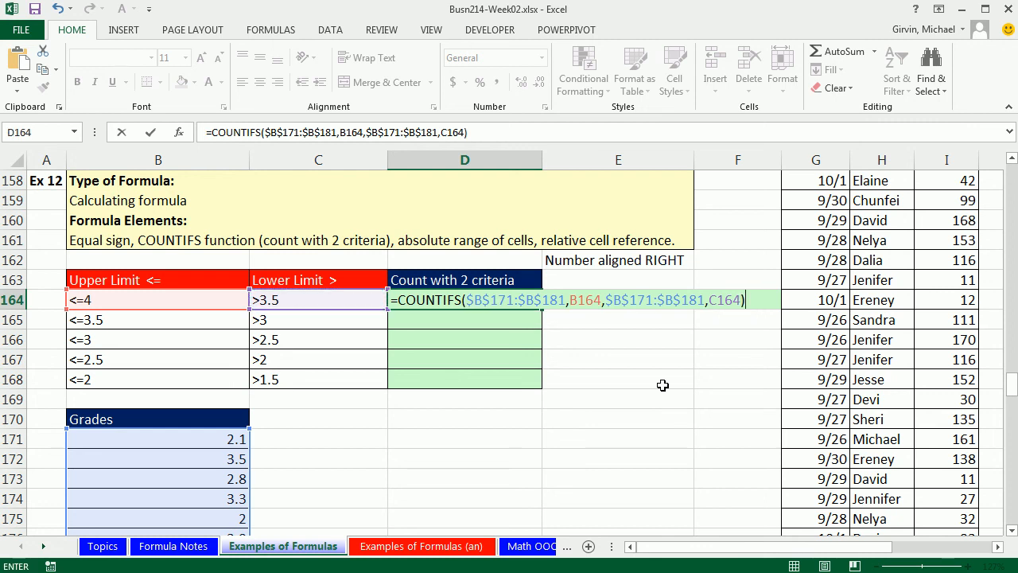
key("ctrl+Return")
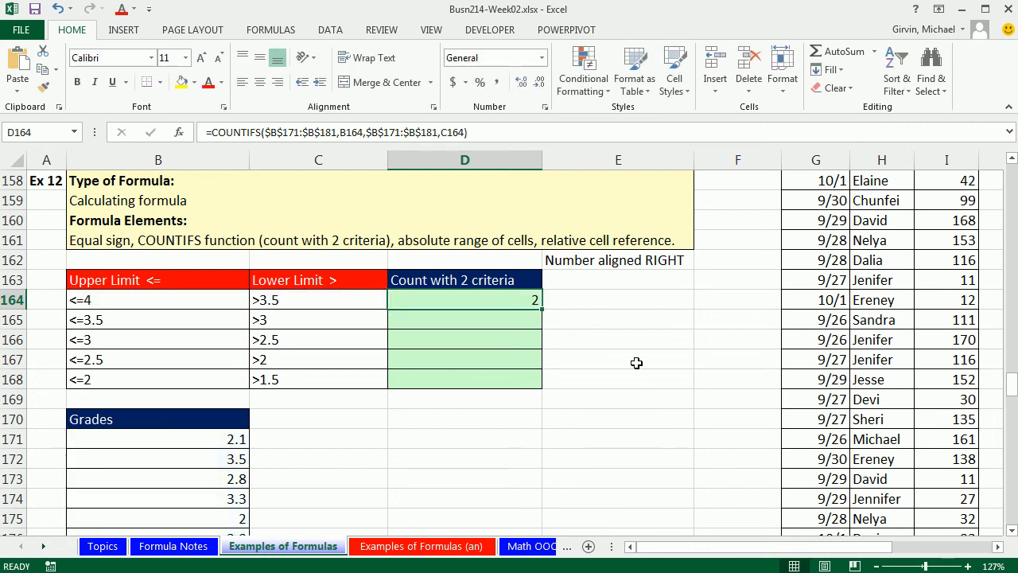
- Copy the COUNTIFS formula down through D168 and open D168's formula to inspect its references
double_click(541, 309)
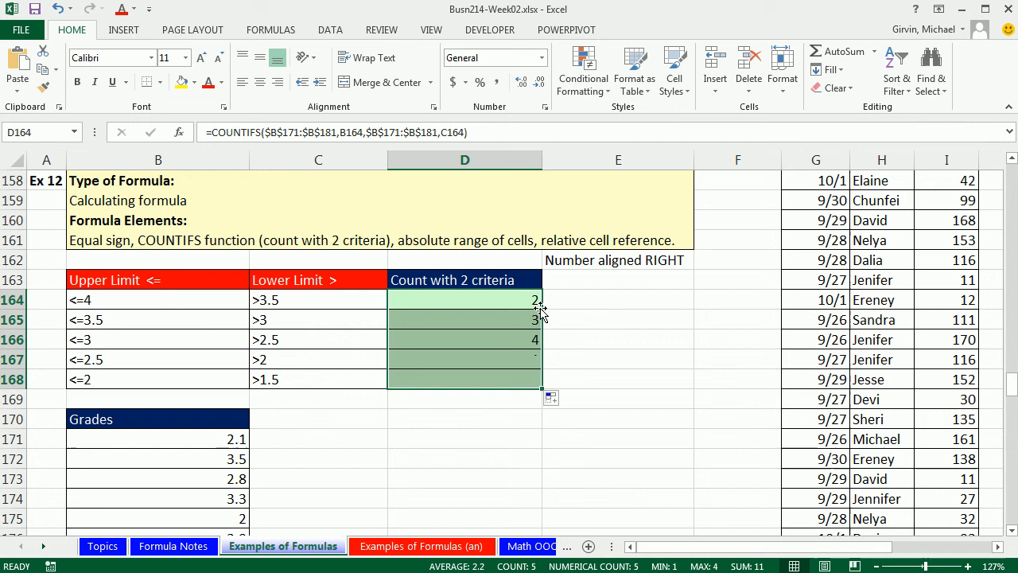
left_click(512, 381)
key("F2")
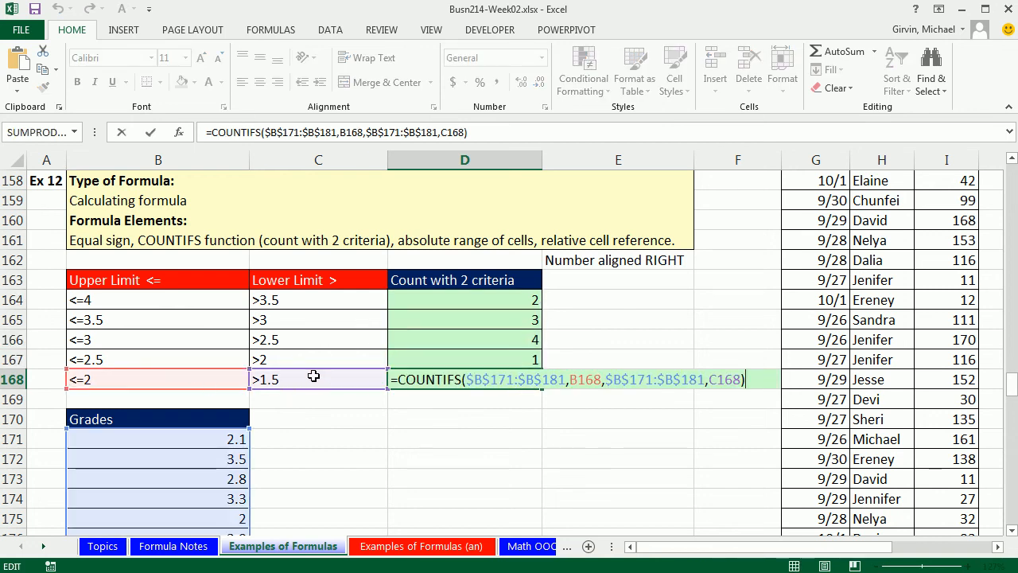
scroll(387, 382, "down", 1)
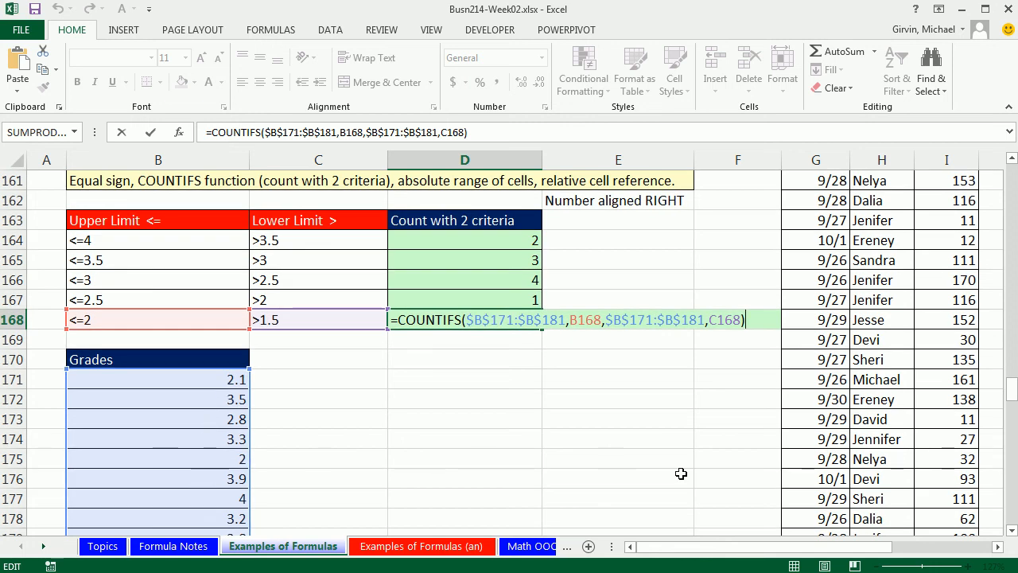
scroll(686, 473, "up", 2)
key("ctrl+Return")
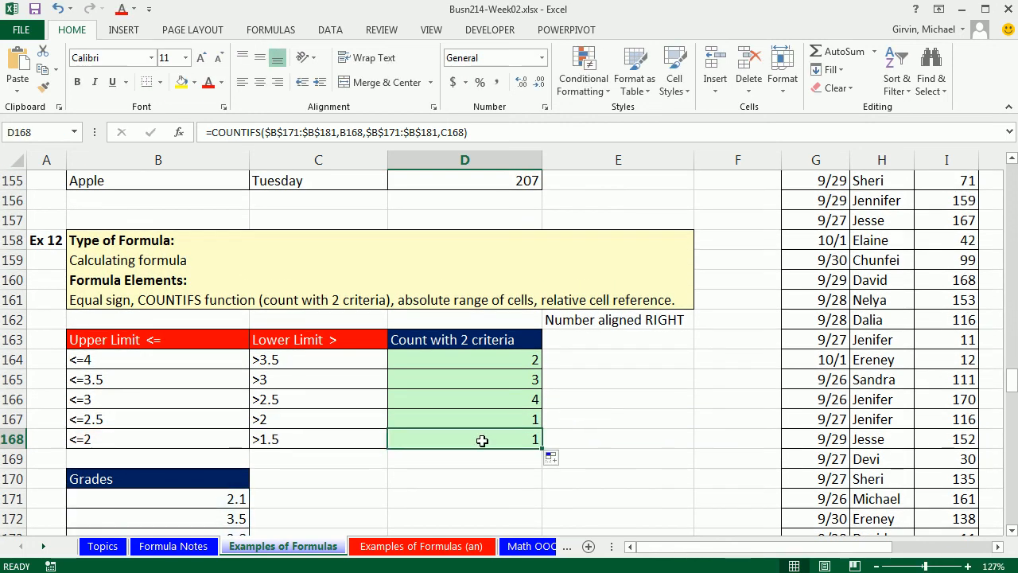
- Review the copied formula in D166 and the criteria cells, then go to the Formula Notes sheet
scroll(482, 440, "down", 2)
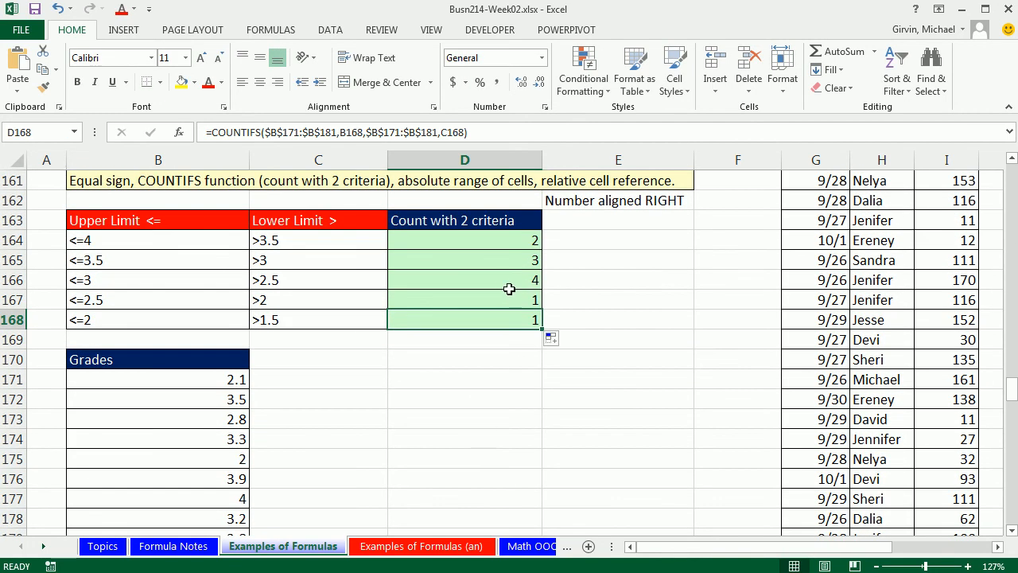
double_click(504, 279)
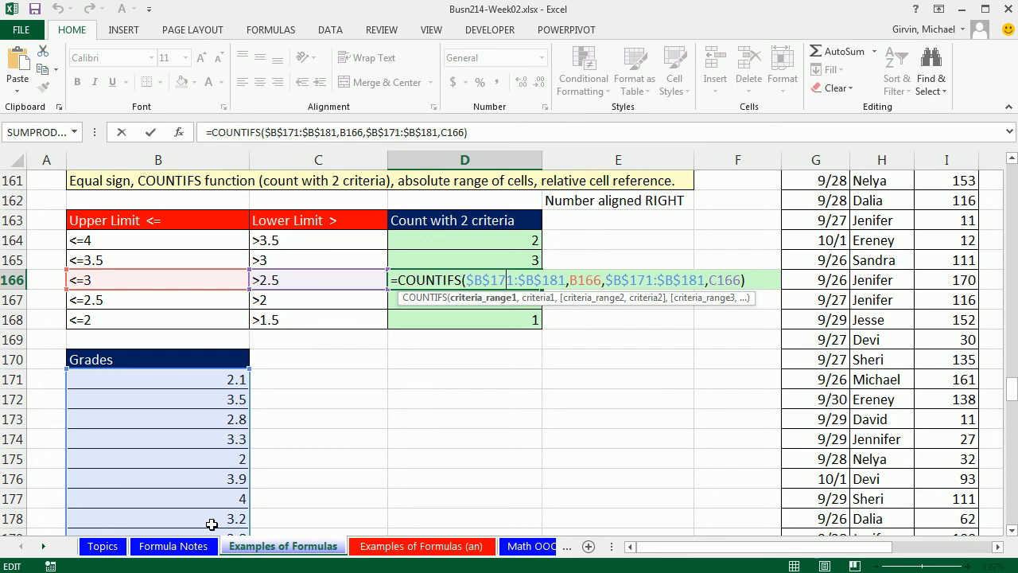
key("Return")
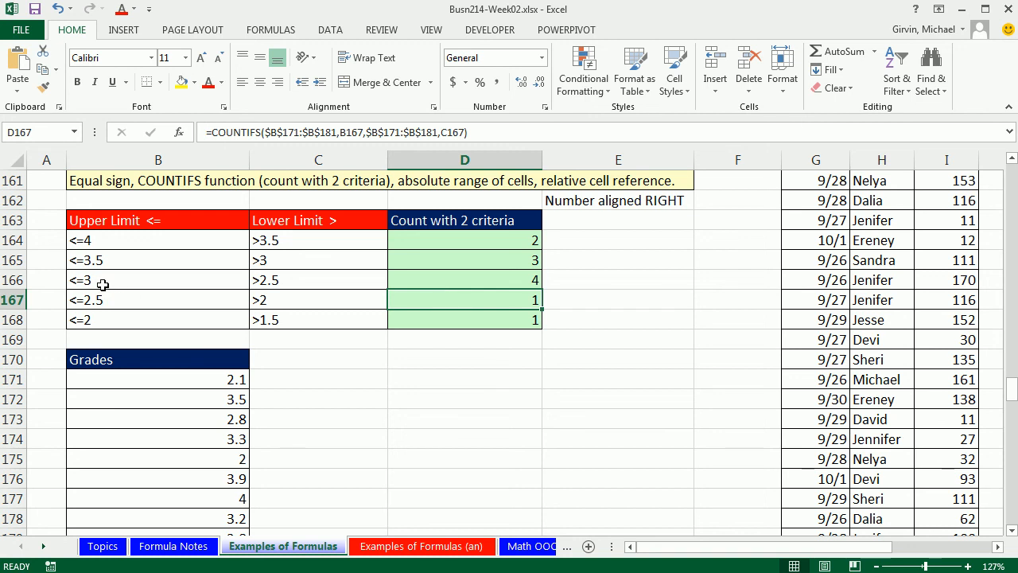
left_click(315, 285)
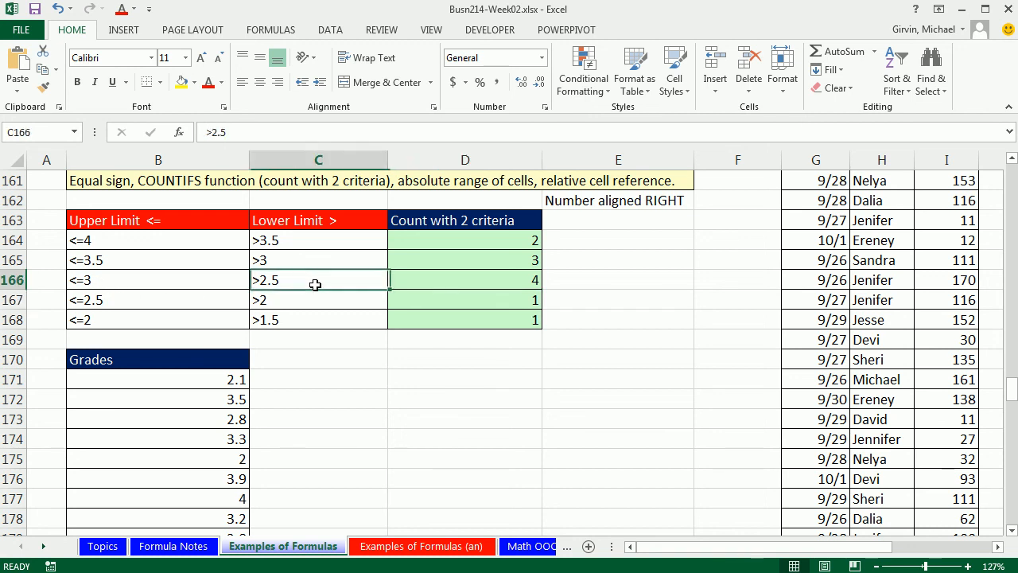
left_click(457, 317)
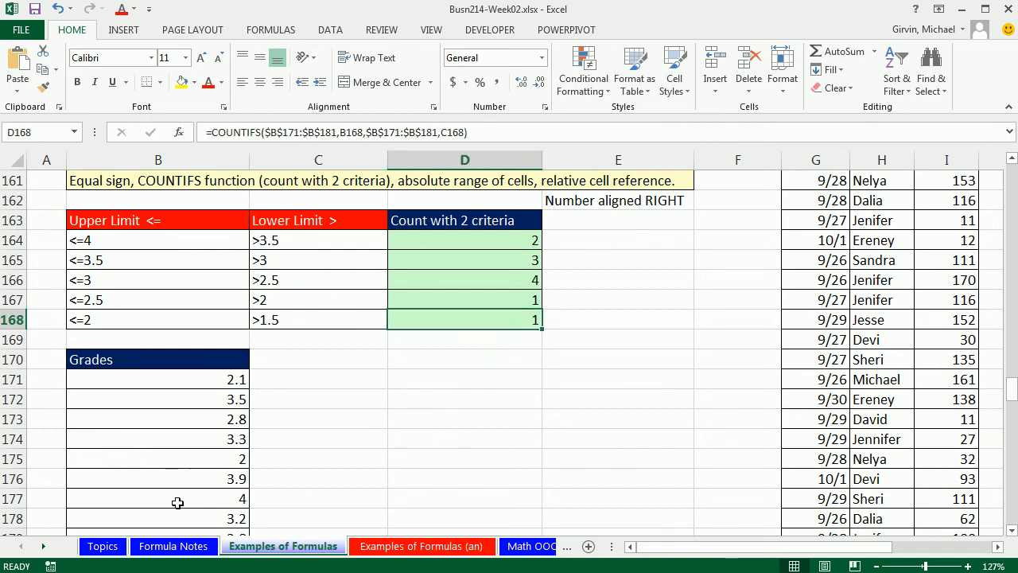
left_click(173, 546)
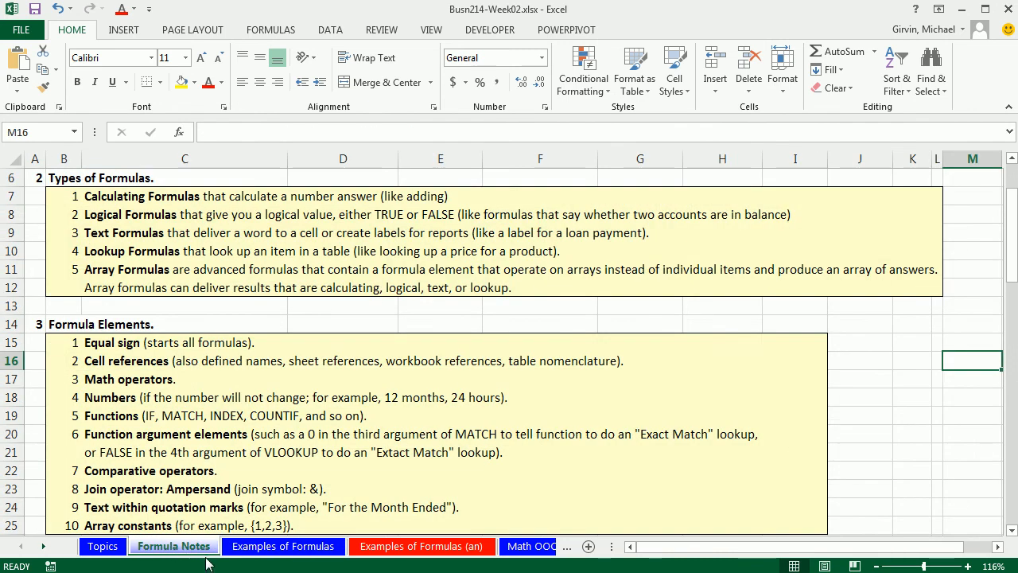